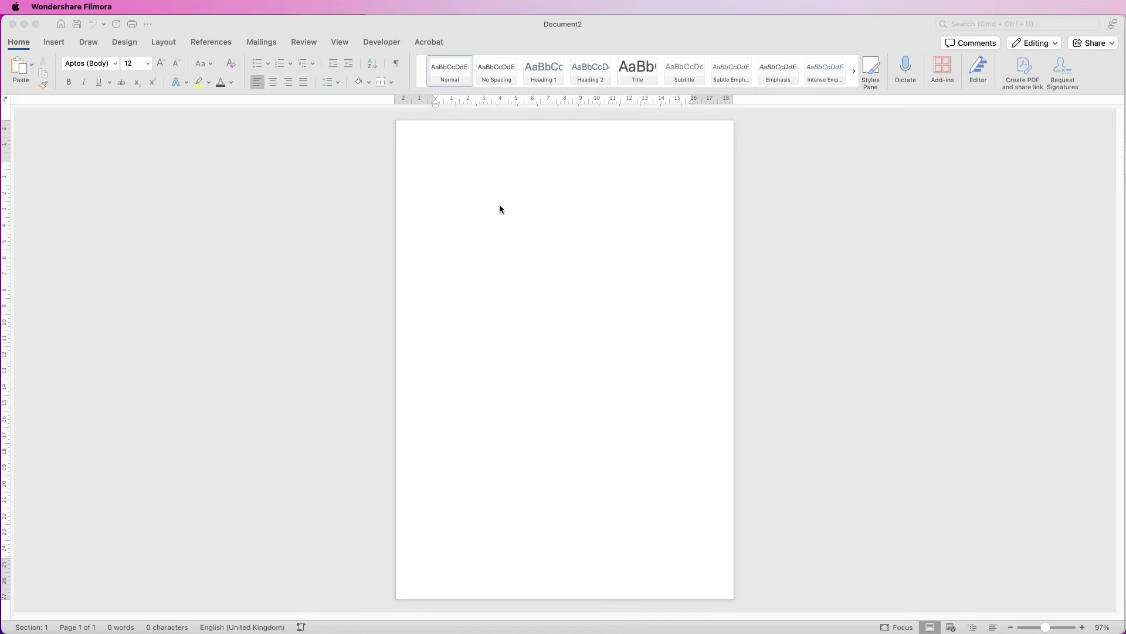
# - Switch the blank page to Landscape orientation and enlarge the page view
pyautogui.click(162, 42)
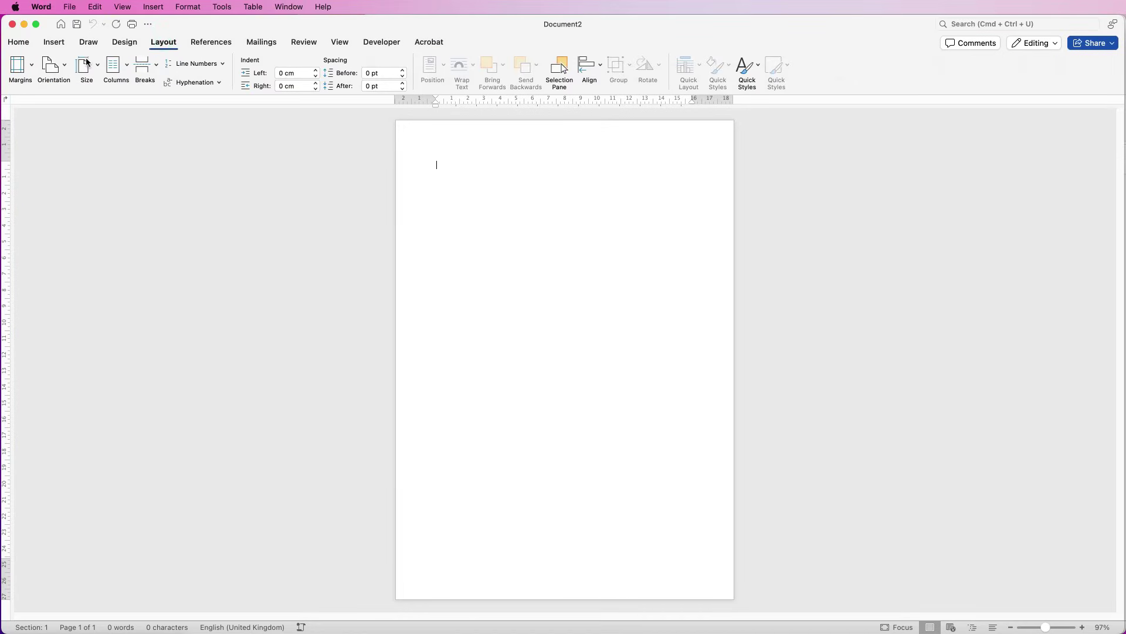
pyautogui.click(67, 69)
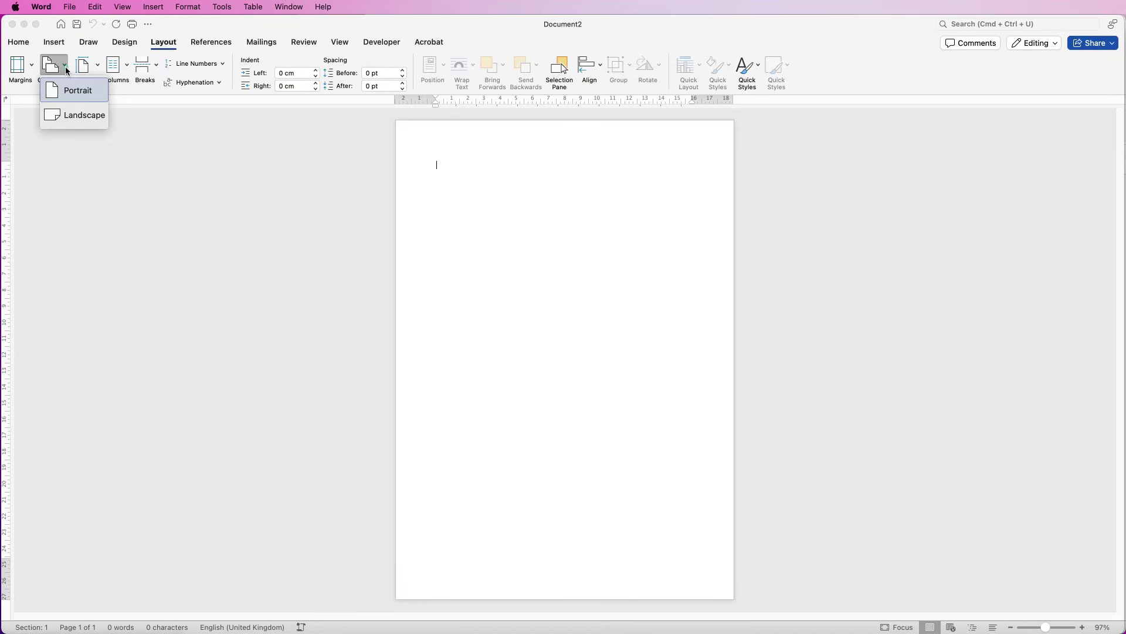
pyautogui.click(68, 117)
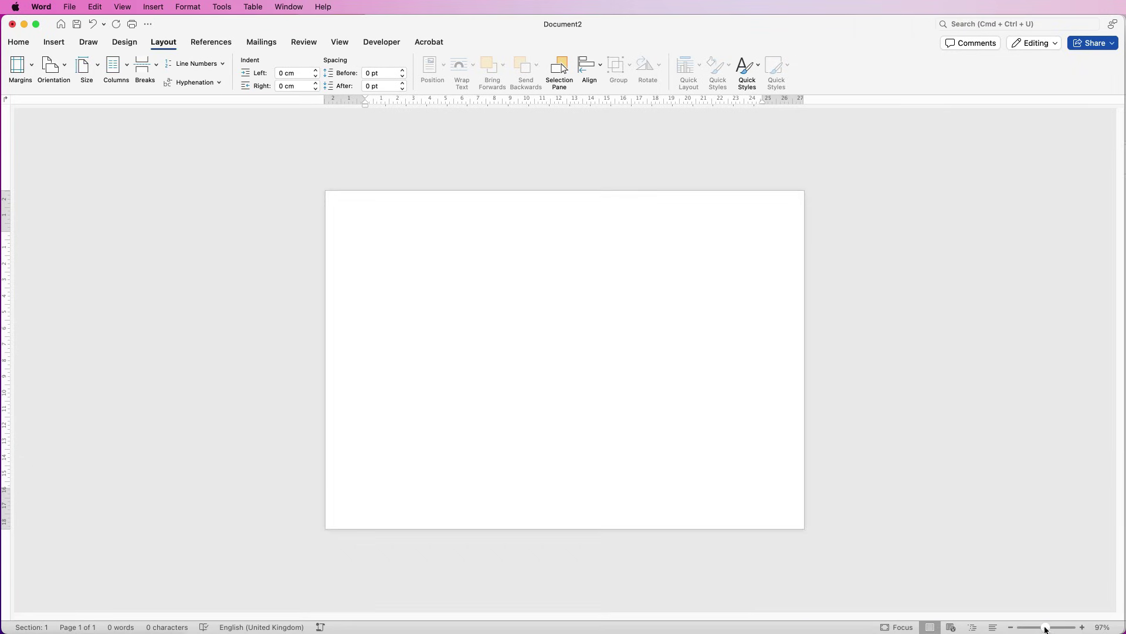
pyautogui.moveTo(1046, 629); pyautogui.dragTo(1047, 629)
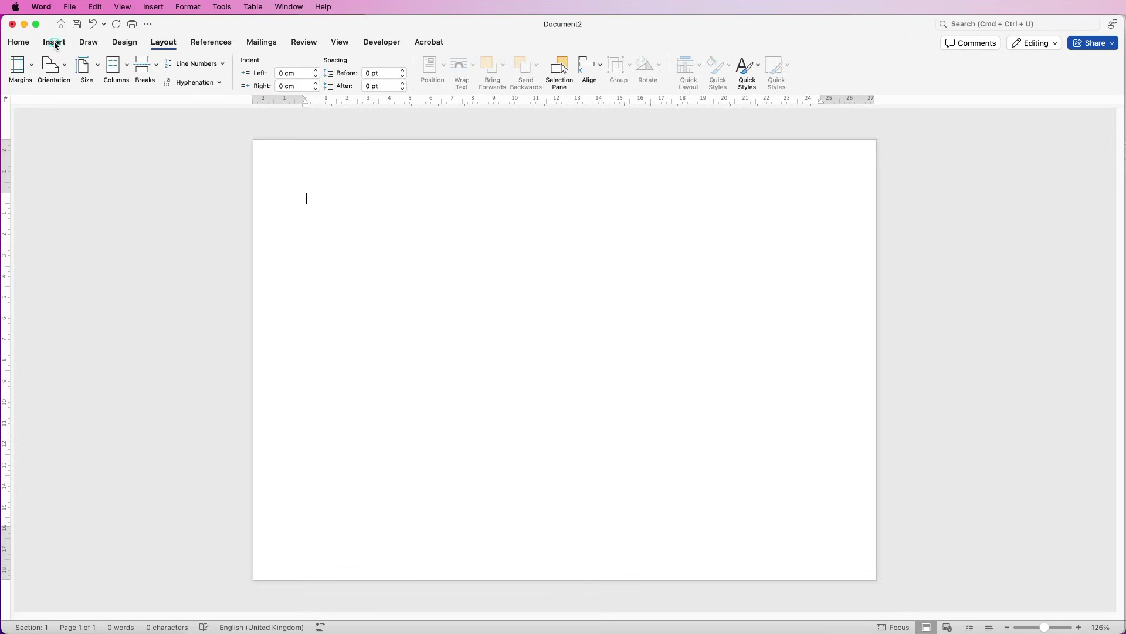
pyautogui.click(54, 43)
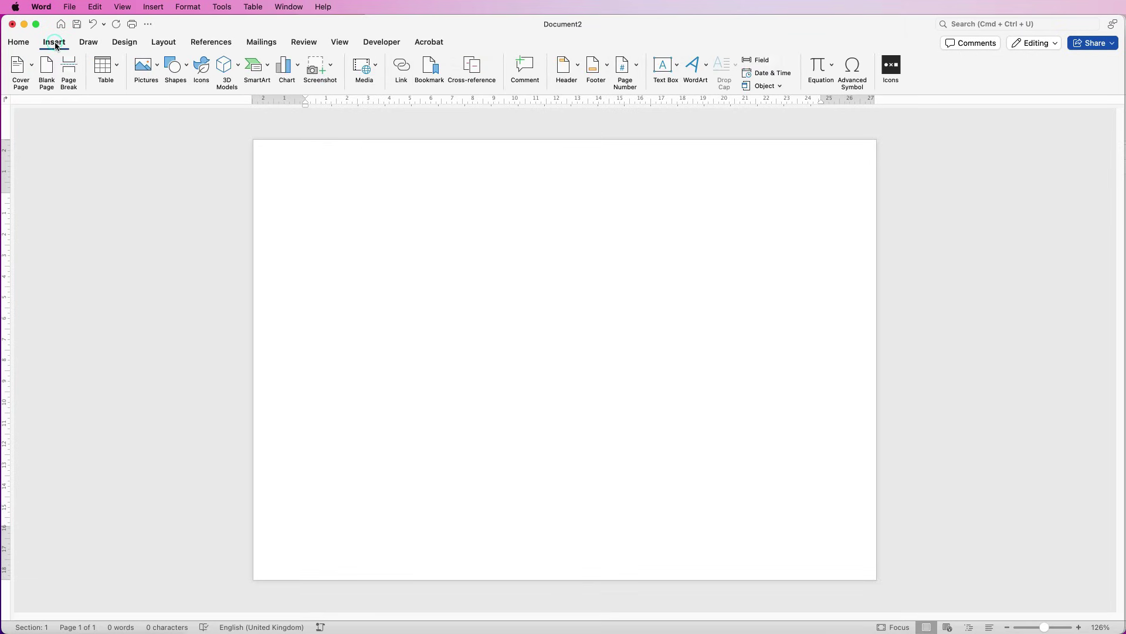
# - Draw a teal rectangle, about 8.69 × 5.08 cm, near the page's top-left corner
pyautogui.click(187, 69)
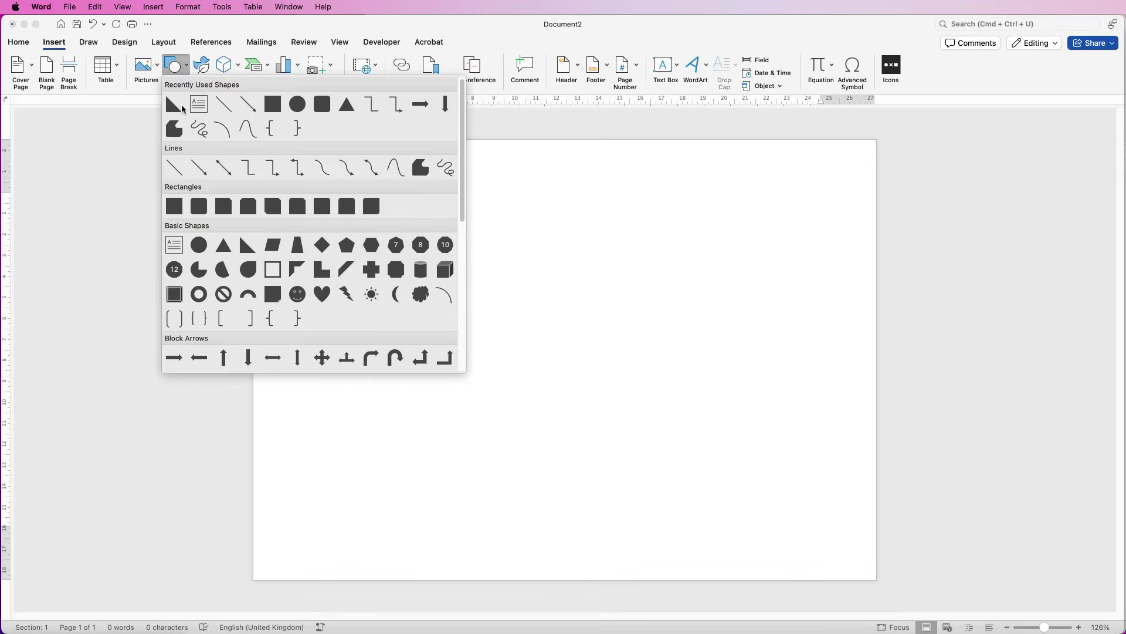
pyautogui.click(174, 206)
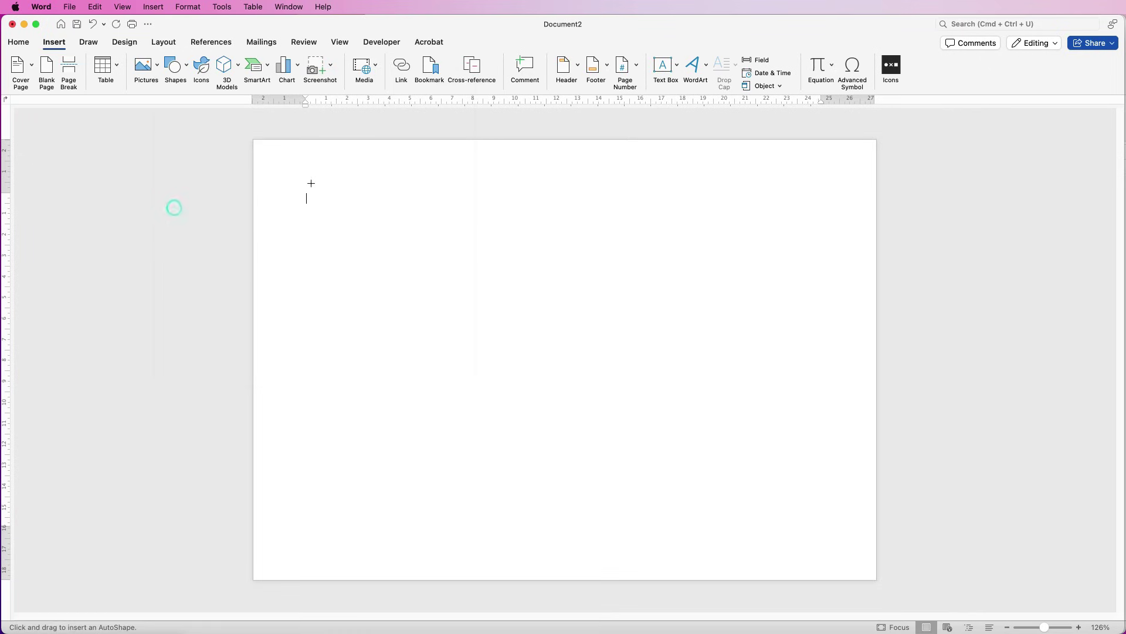
pyautogui.moveTo(310, 179); pyautogui.dragTo(494, 287)
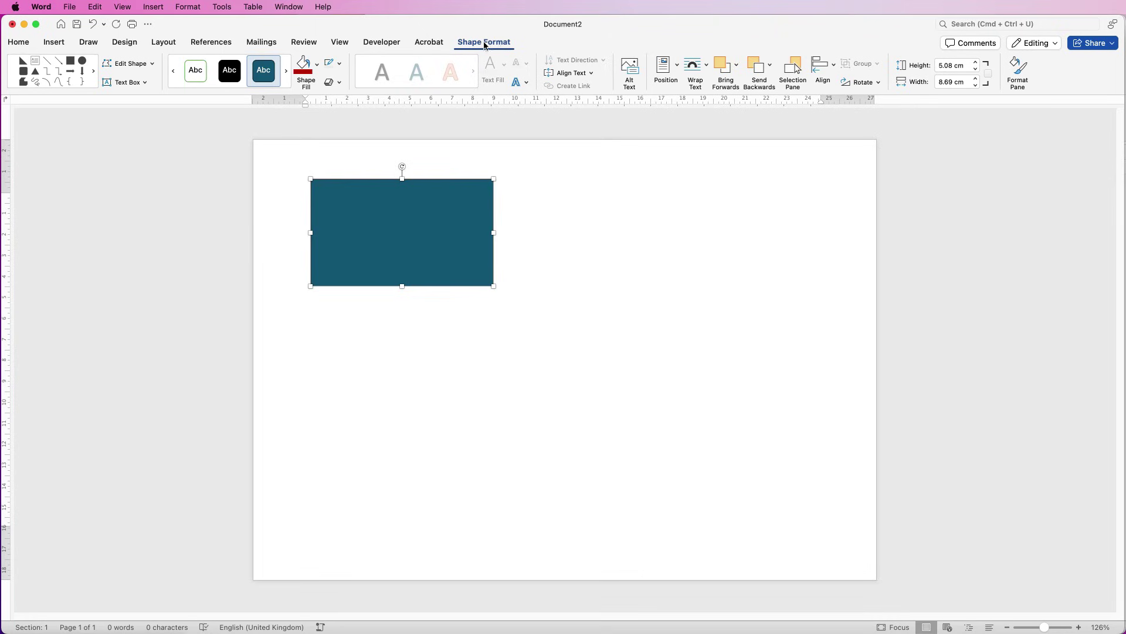
# - Resize the rectangle to 5.5 cm high and 8.5 cm wide
pyautogui.click(966, 66)
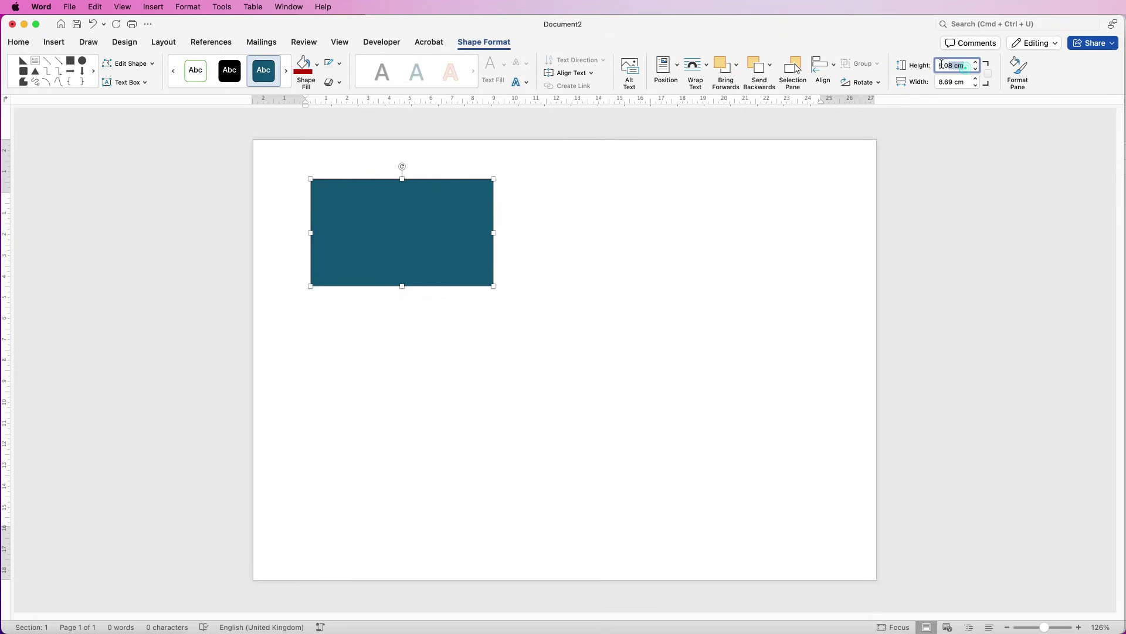
pyautogui.write('5.5')
pyautogui.click(953, 82)
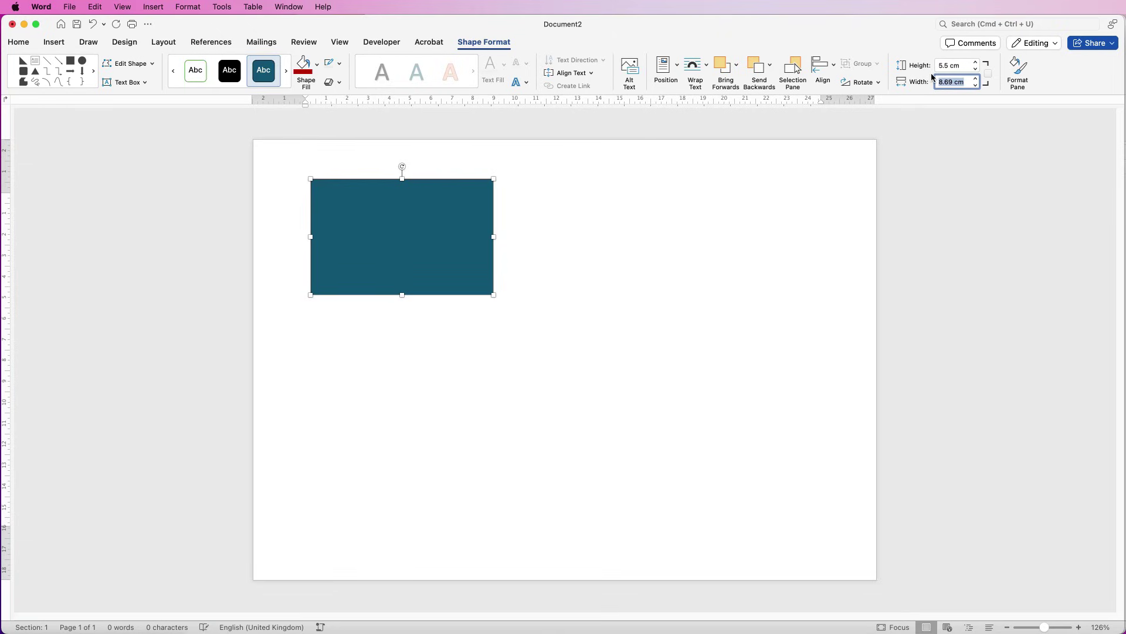
pyautogui.write('8.5')
pyautogui.press('Return')
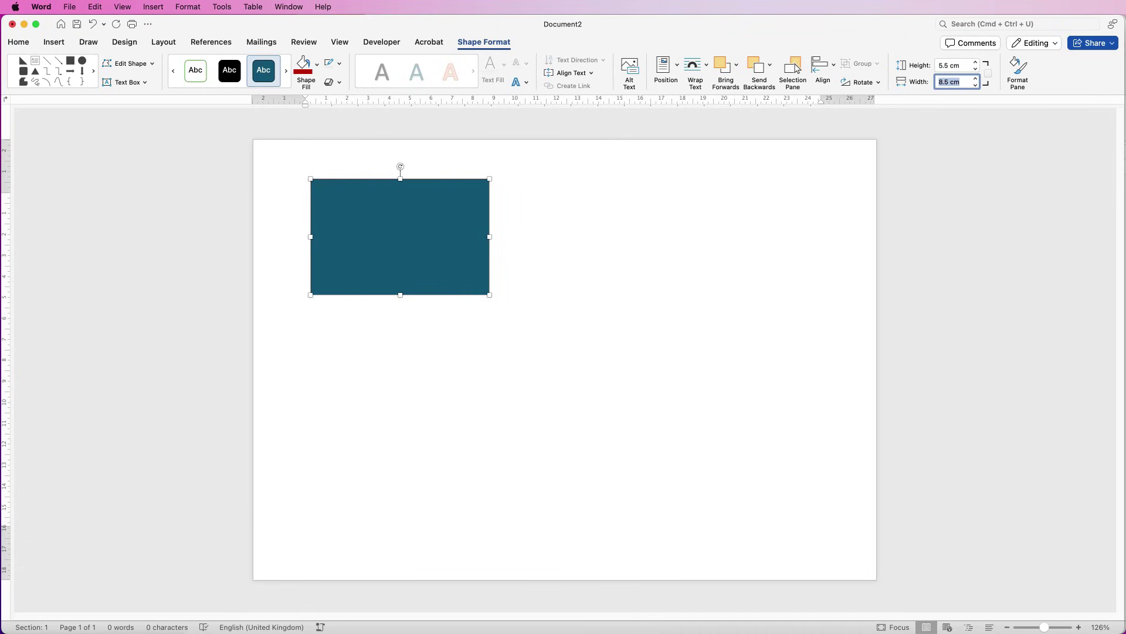
pyautogui.scroll(5, 796, 68)
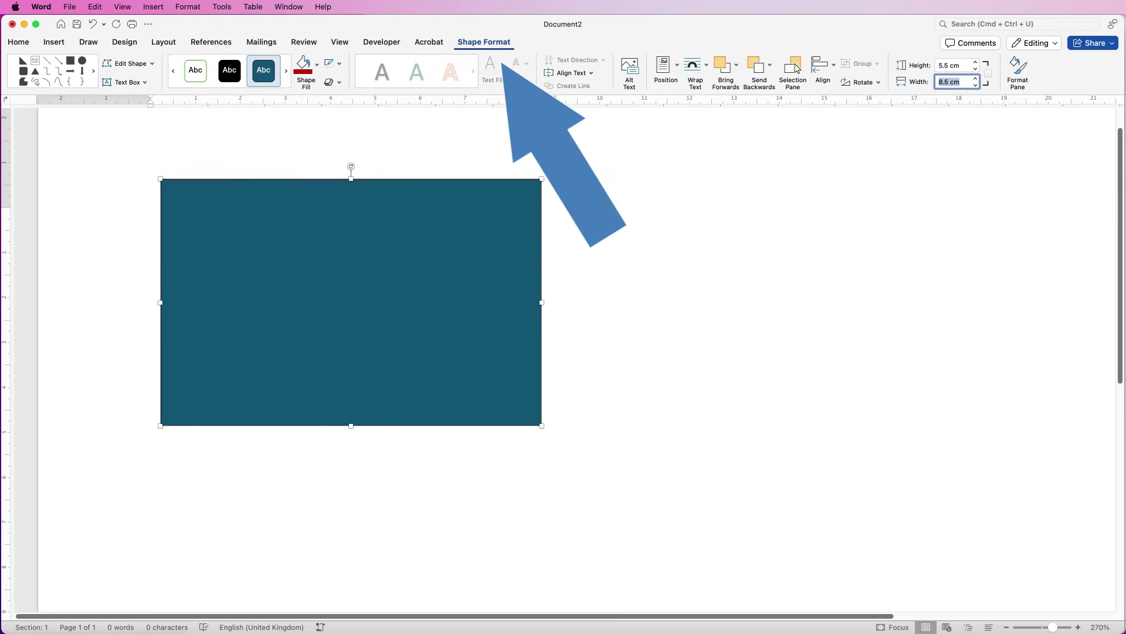
# - Give the rectangle a black outline and No Fill, then duplicate it to the right
pyautogui.click(339, 63)
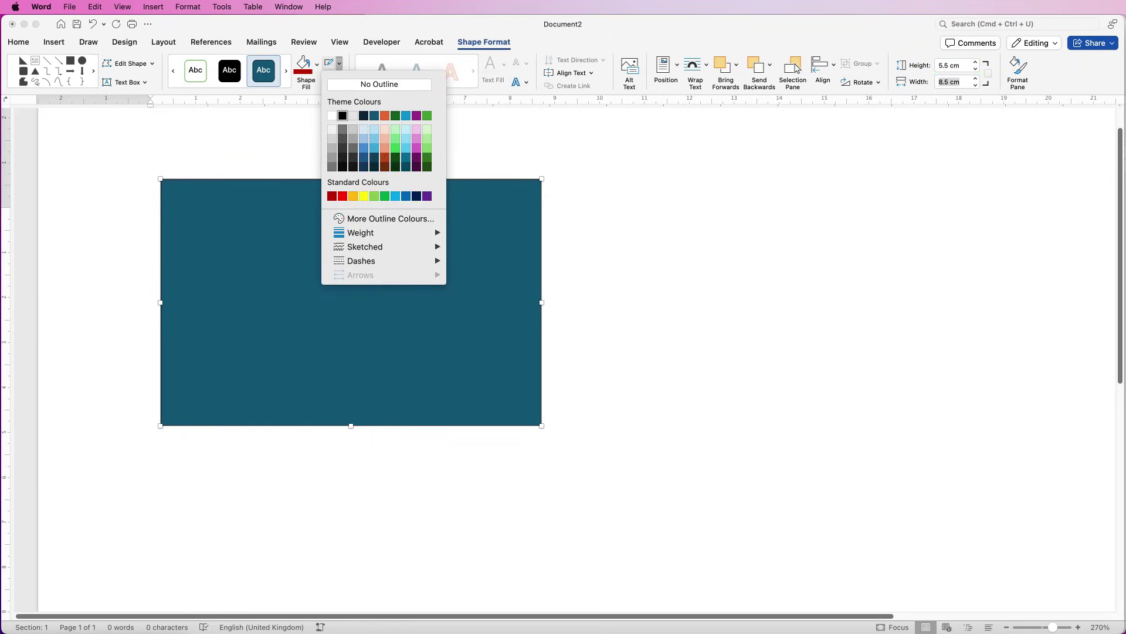
pyautogui.click(342, 115)
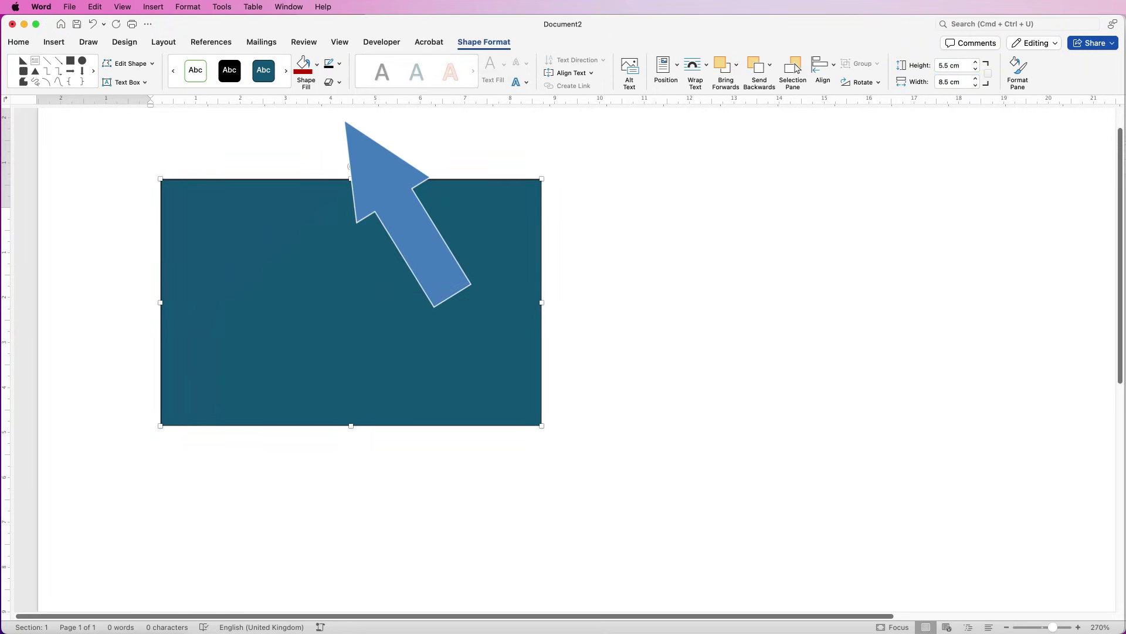
pyautogui.click(316, 63)
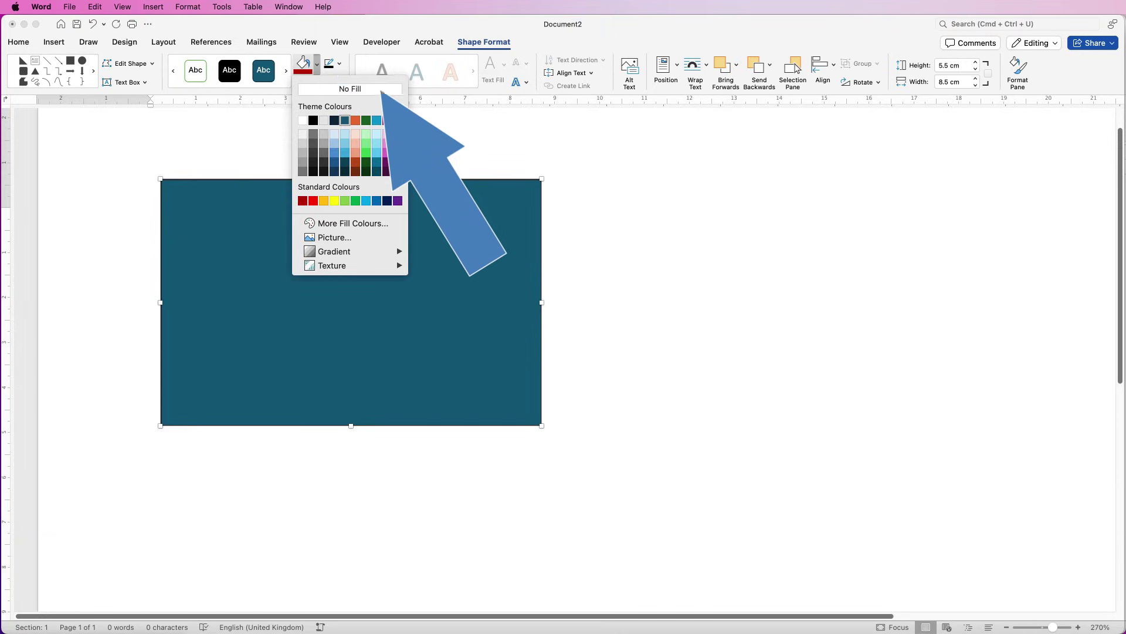
pyautogui.click(350, 88)
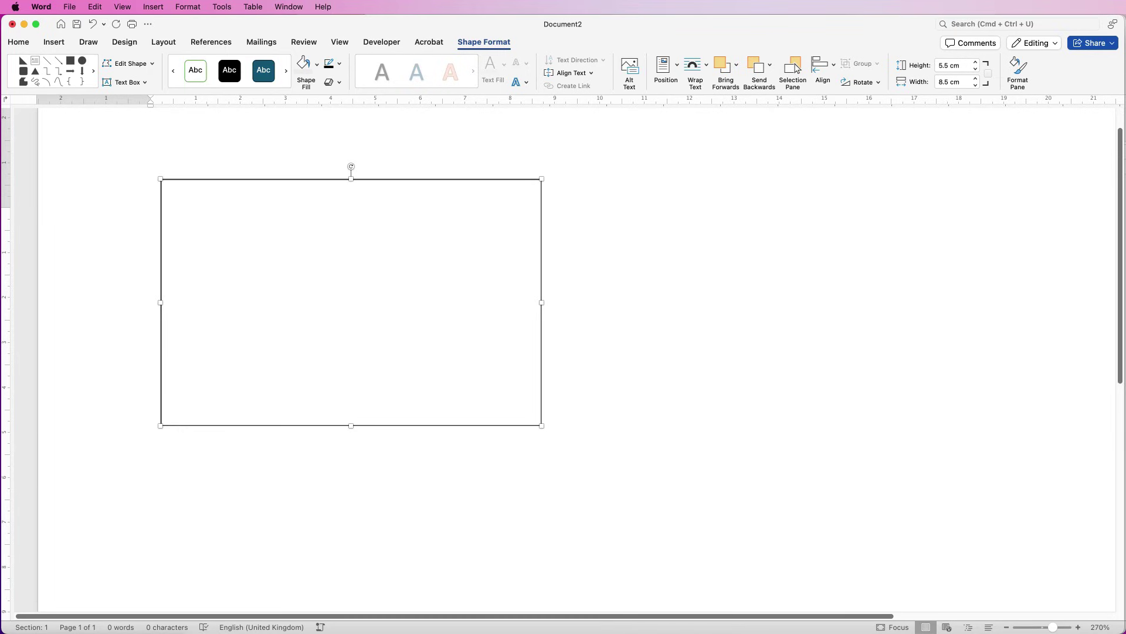
pyautogui.moveTo(351, 248); pyautogui.dragTo(757, 249)
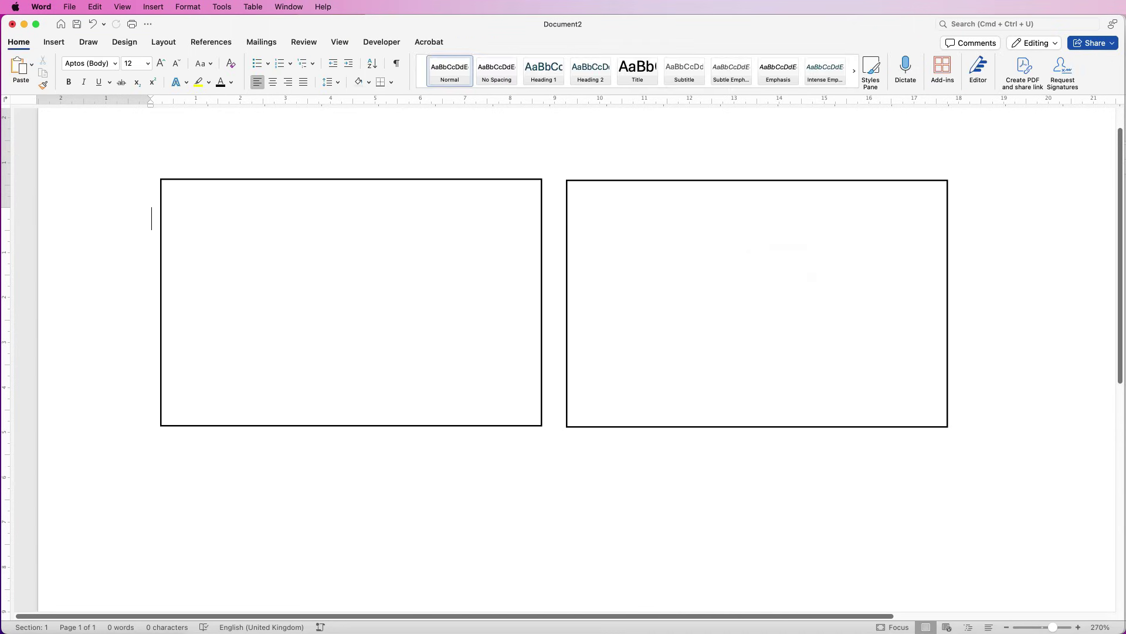
pyautogui.click(467, 370)
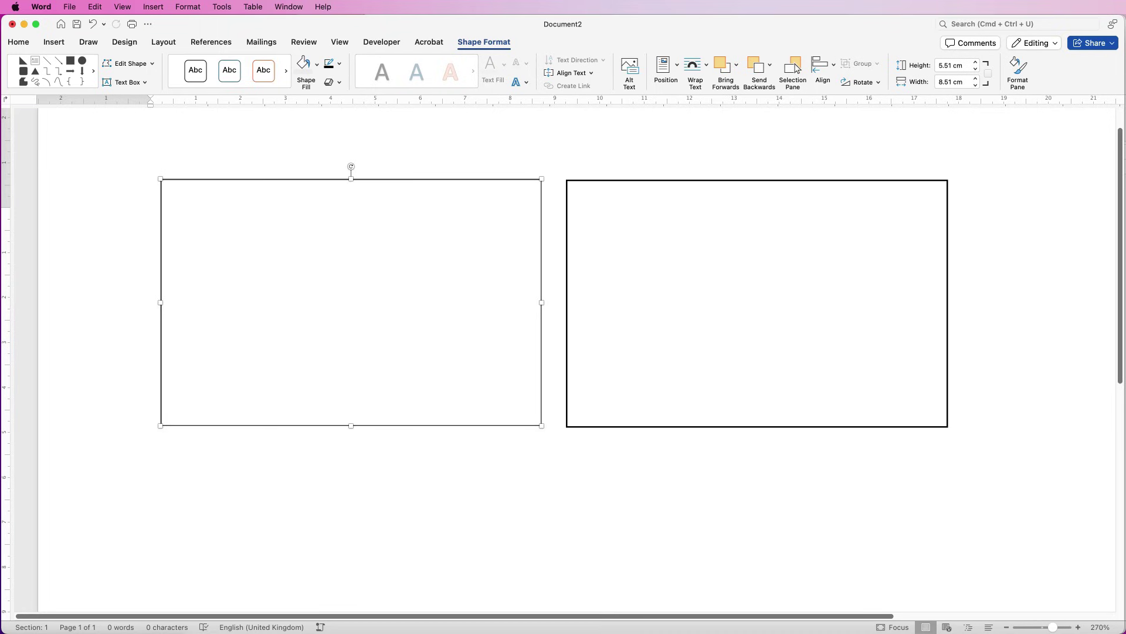
# - Insert the picture Logo 5.png from file
pyautogui.click(54, 42)
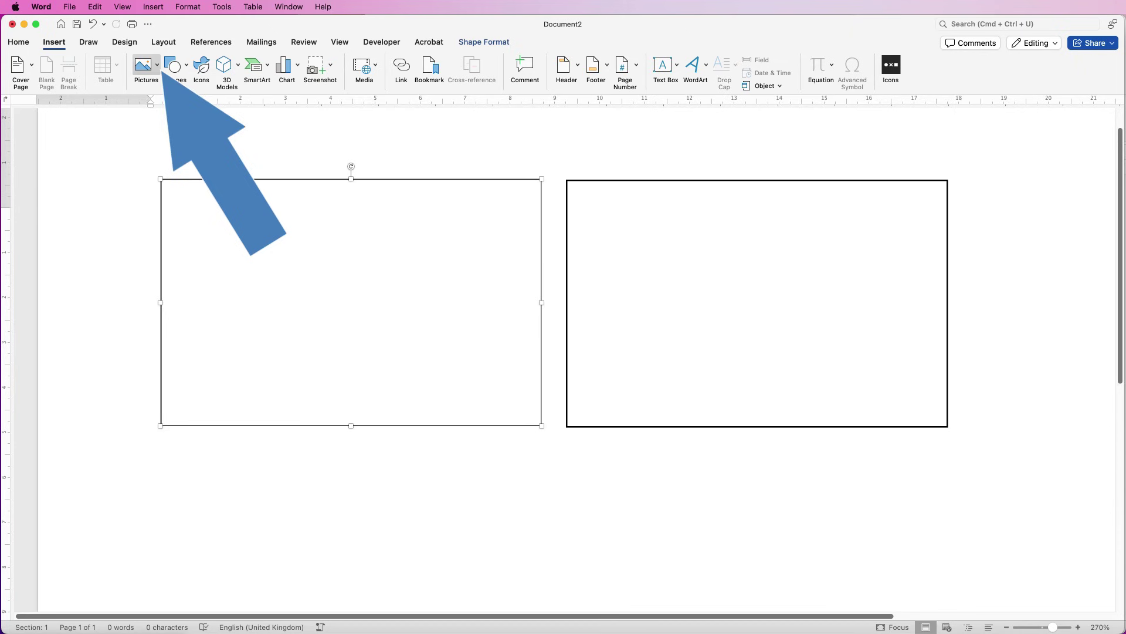
pyautogui.click(145, 64)
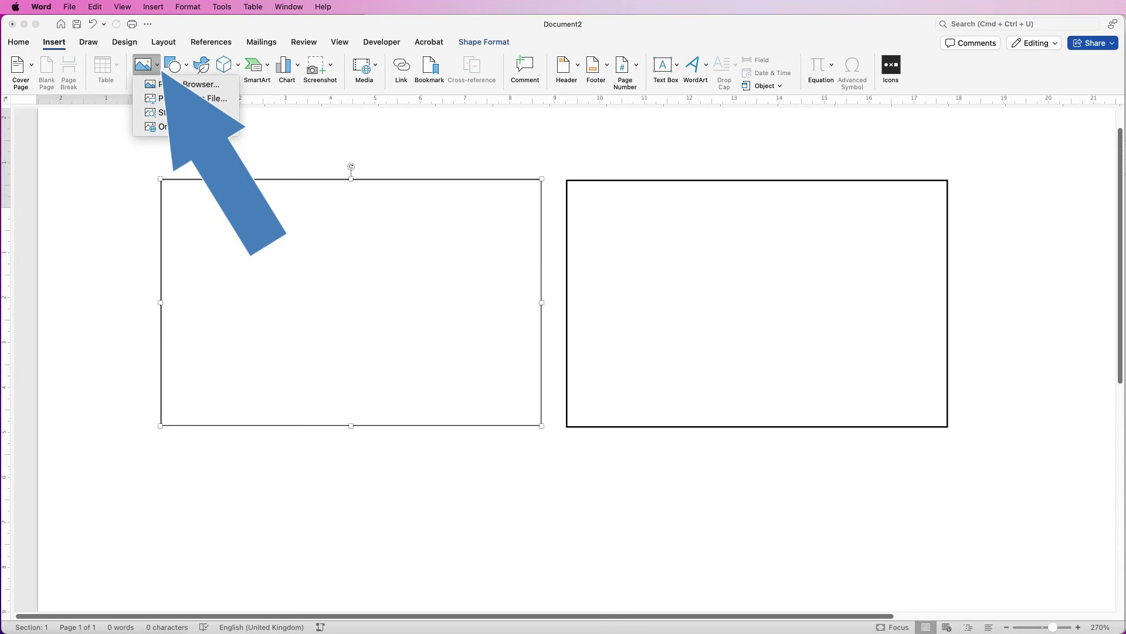
pyautogui.click(231, 99)
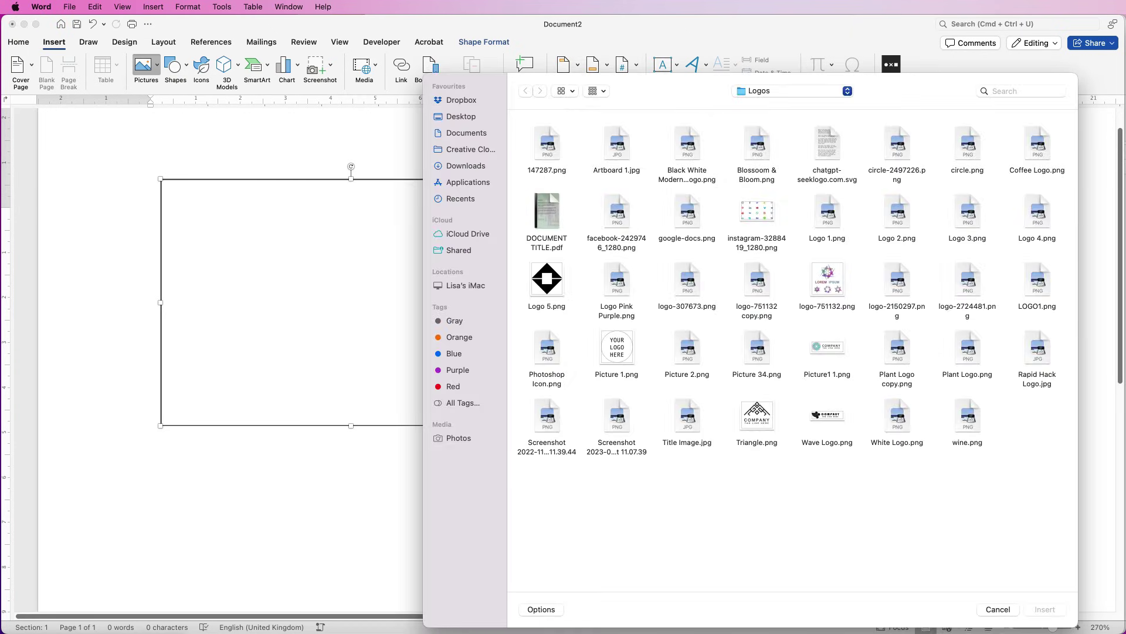
pyautogui.click(547, 280)
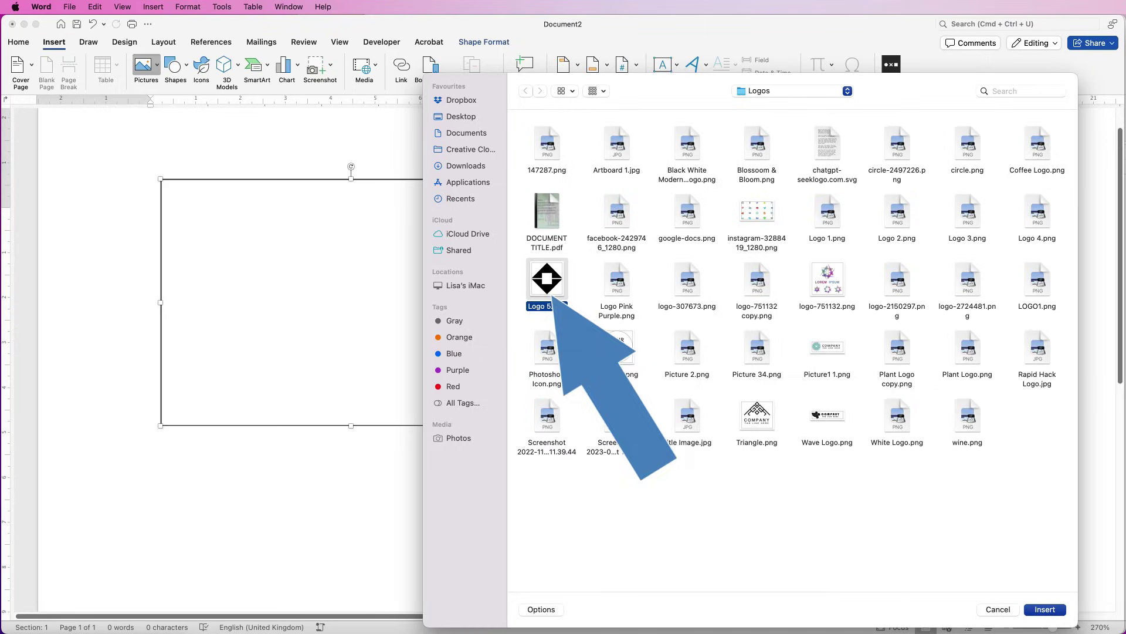
pyautogui.click(1045, 609)
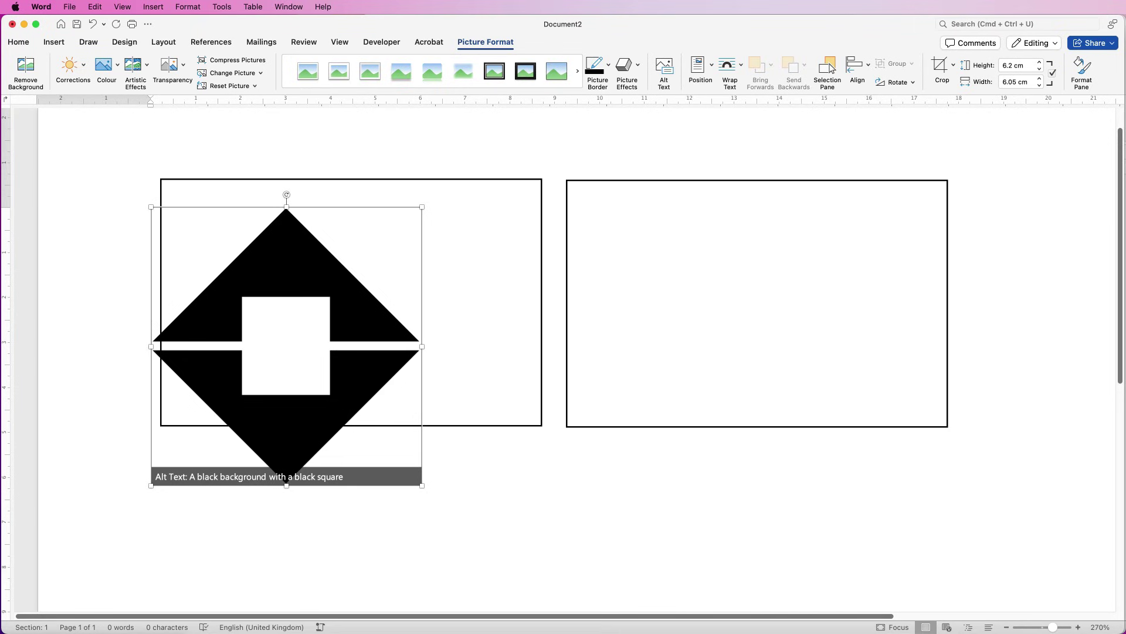
# - Set the logo In Front of Text, shrink it to 1.76 × 1.71 cm, and place it atop the left card
pyautogui.click(730, 65)
pyautogui.click(812, 179)
pyautogui.moveTo(299, 341); pyautogui.dragTo(365, 298)
pyautogui.moveTo(488, 164); pyautogui.dragTo(295, 364)
pyautogui.moveTo(266, 421); pyautogui.dragTo(351, 249)
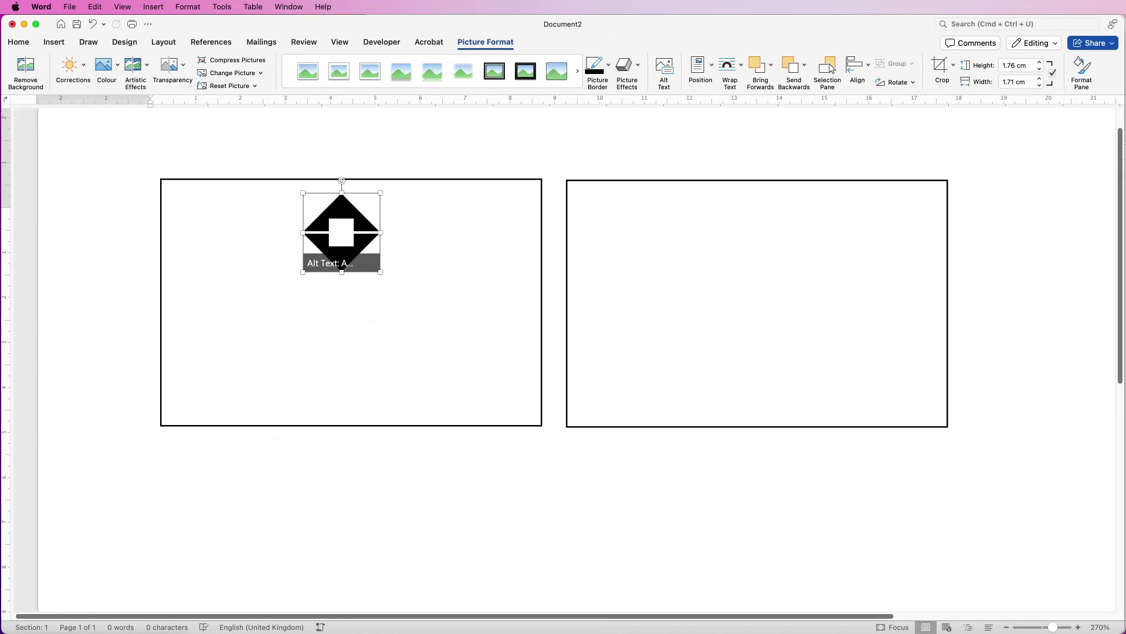
# - Draw a horizontal text box below the logo and type the cardholder's full name
pyautogui.click(350, 425)
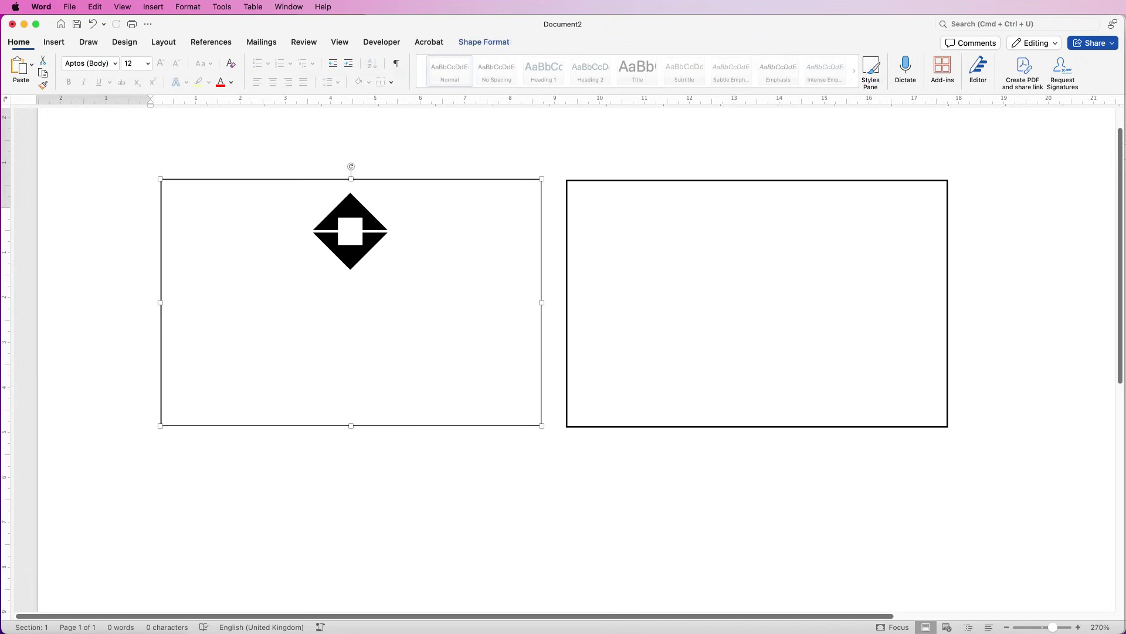
pyautogui.click(54, 43)
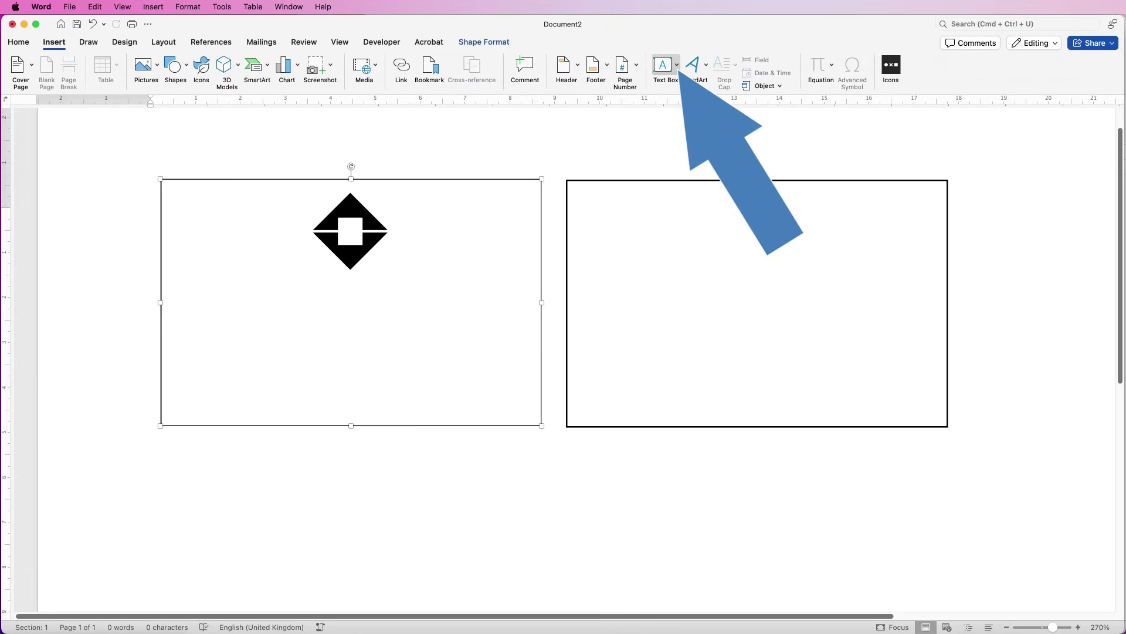
pyautogui.click(677, 65)
pyautogui.press('Return')
pyautogui.moveTo(217, 293); pyautogui.dragTo(521, 350)
pyautogui.moveTo(218, 321); pyautogui.dragTo(189, 320)
pyautogui.write('Smith')
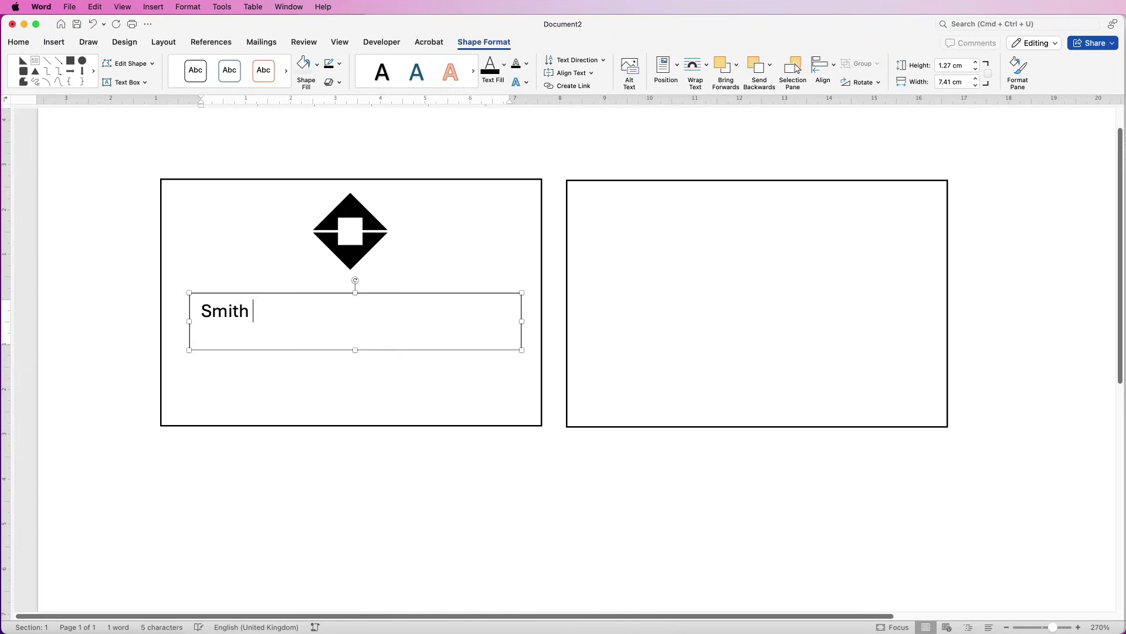
pyautogui.write(' Brown')
pyautogui.click(284, 322)
# - Set the whole name line in Avenir at 30 pt
pyautogui.click(303, 312)
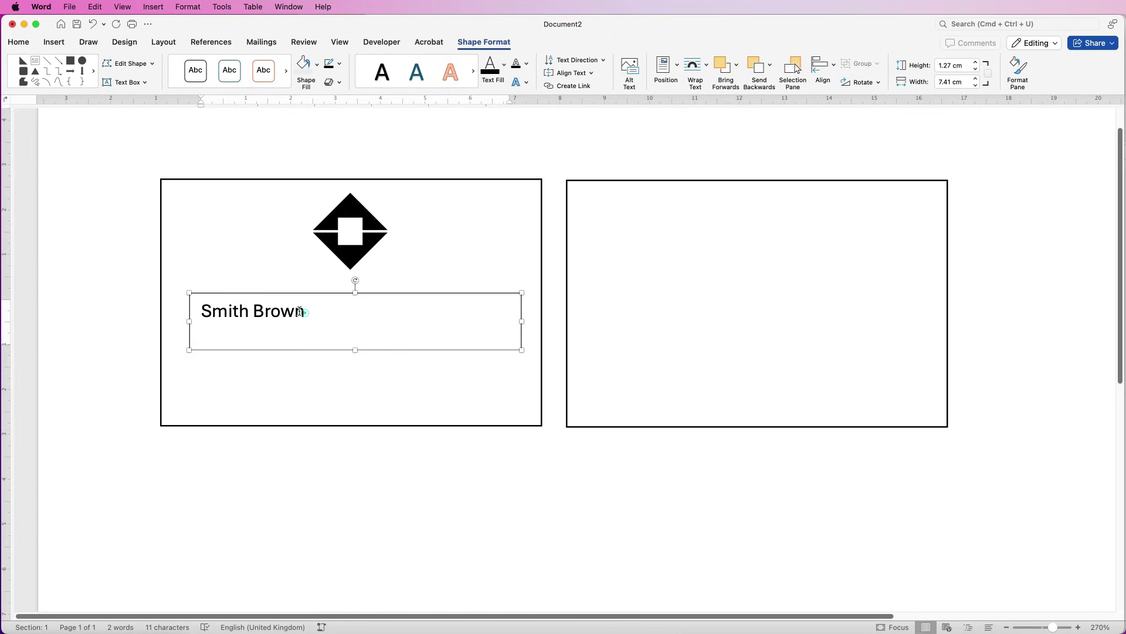
pyautogui.tripleClick(302, 312)
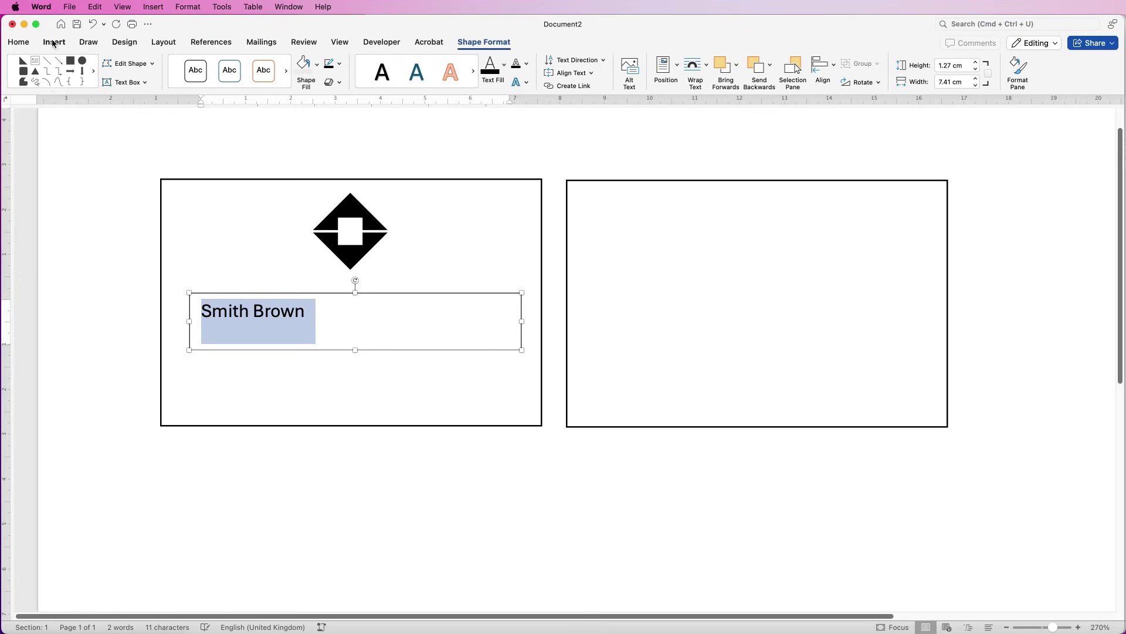
pyautogui.click(23, 42)
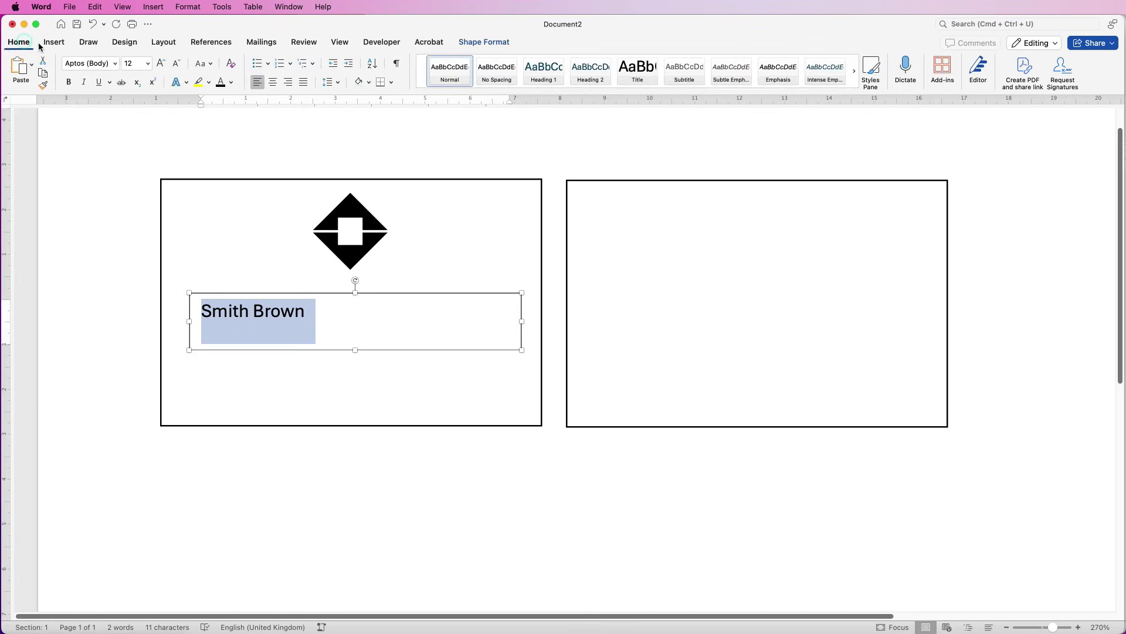
pyautogui.click(116, 67)
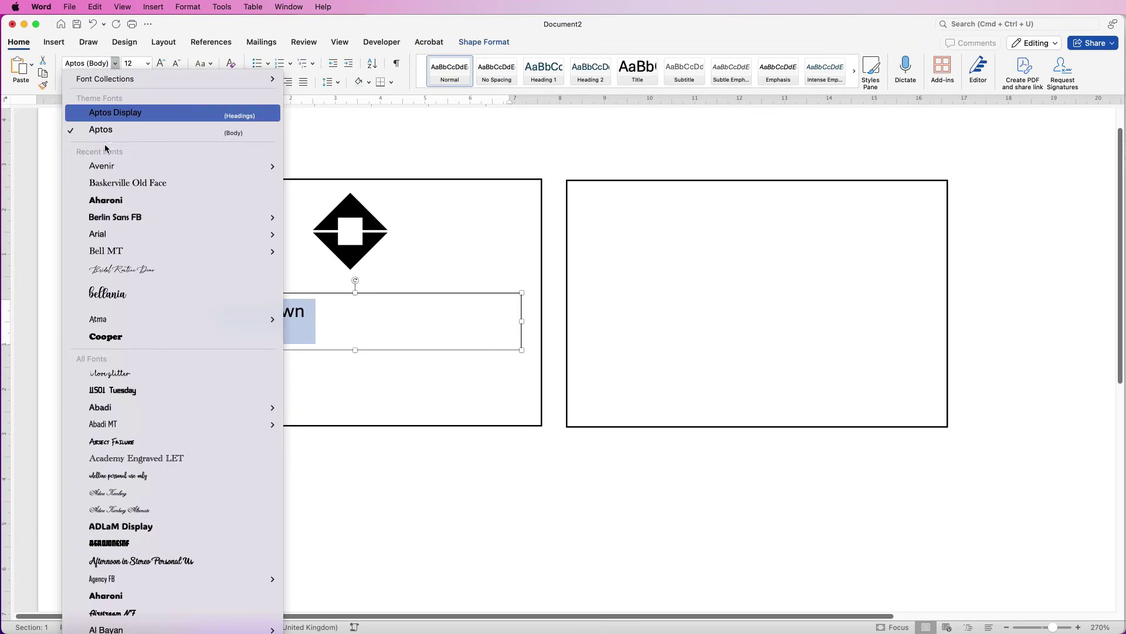
pyautogui.moveTo(103, 170)
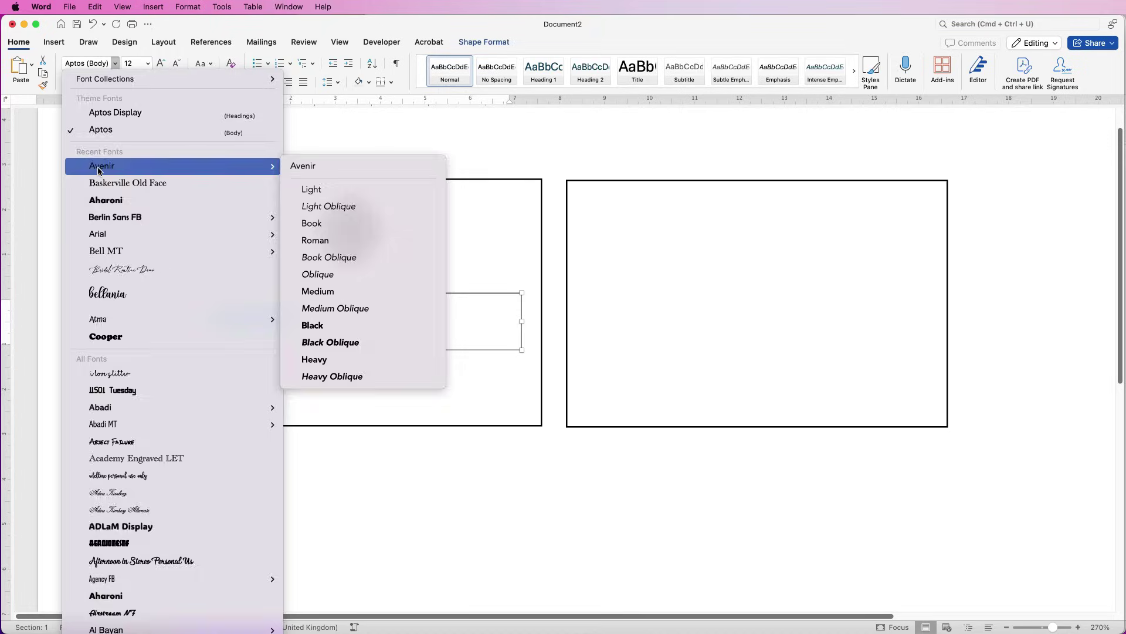
pyautogui.click(97, 171)
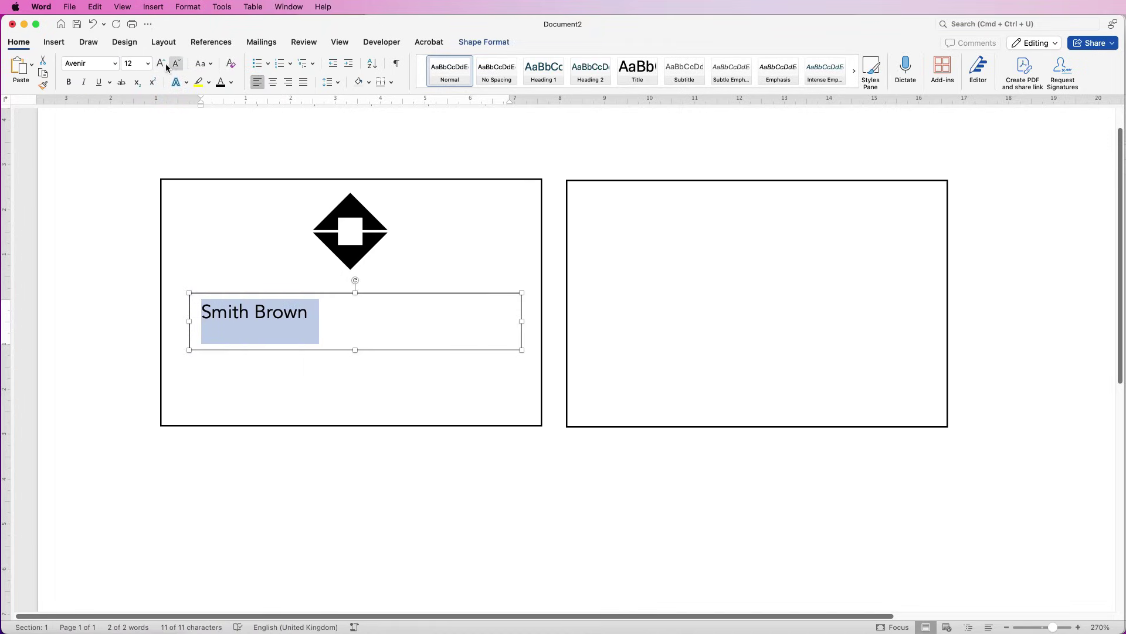
pyautogui.click(160, 64)
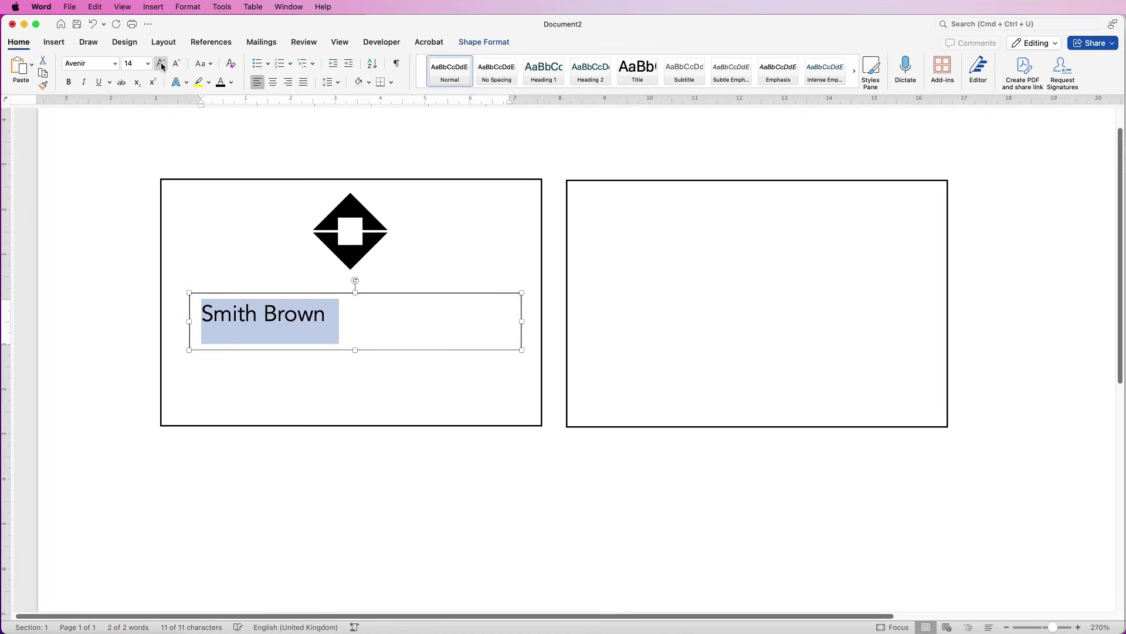
pyautogui.doubleClick(160, 65)
pyautogui.doubleClick(160, 65)
pyautogui.doubleClick(161, 65)
pyautogui.click(161, 64)
pyautogui.click(124, 64)
pyautogui.write('30')
pyautogui.press('Return')
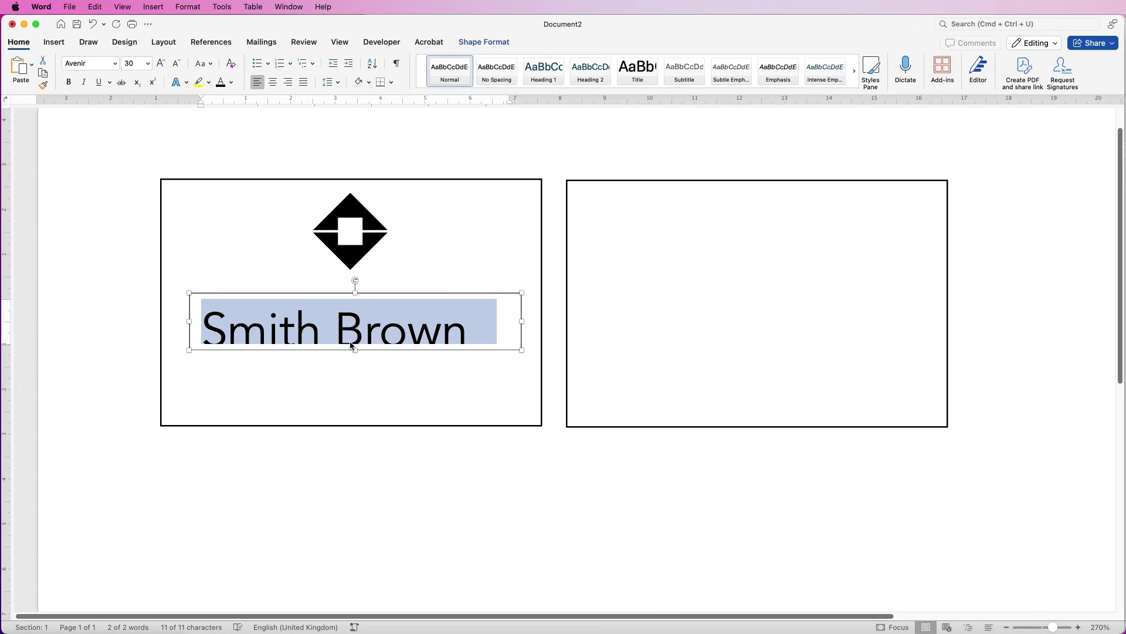
# - Centre the name, make its text box taller, and move it up under the logo
pyautogui.moveTo(355, 351); pyautogui.dragTo(355, 364)
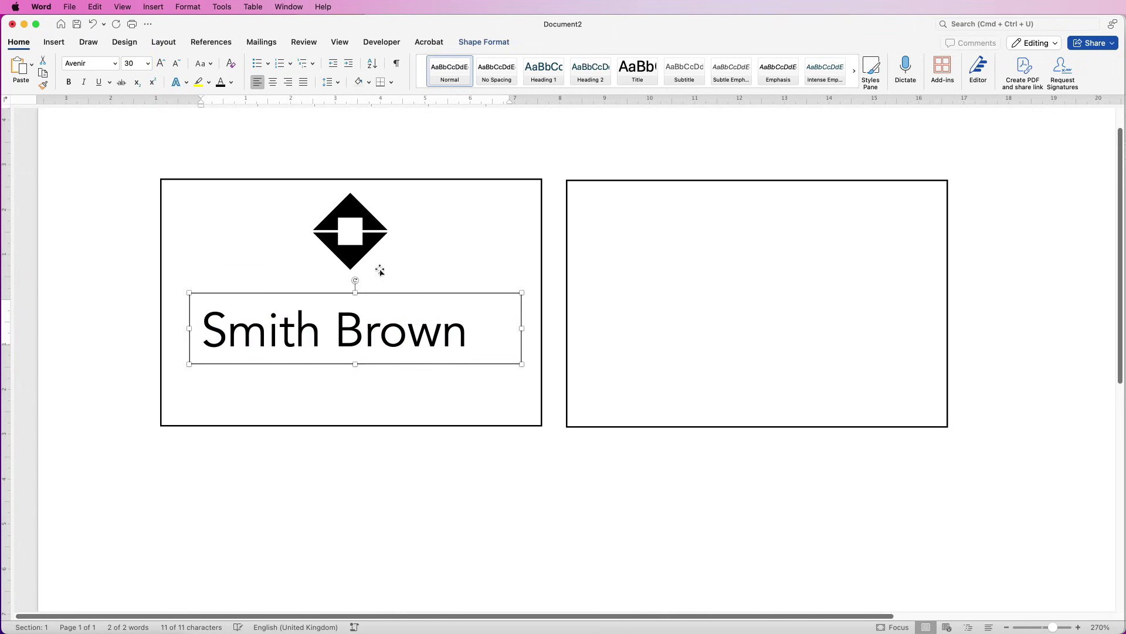
pyautogui.click(273, 83)
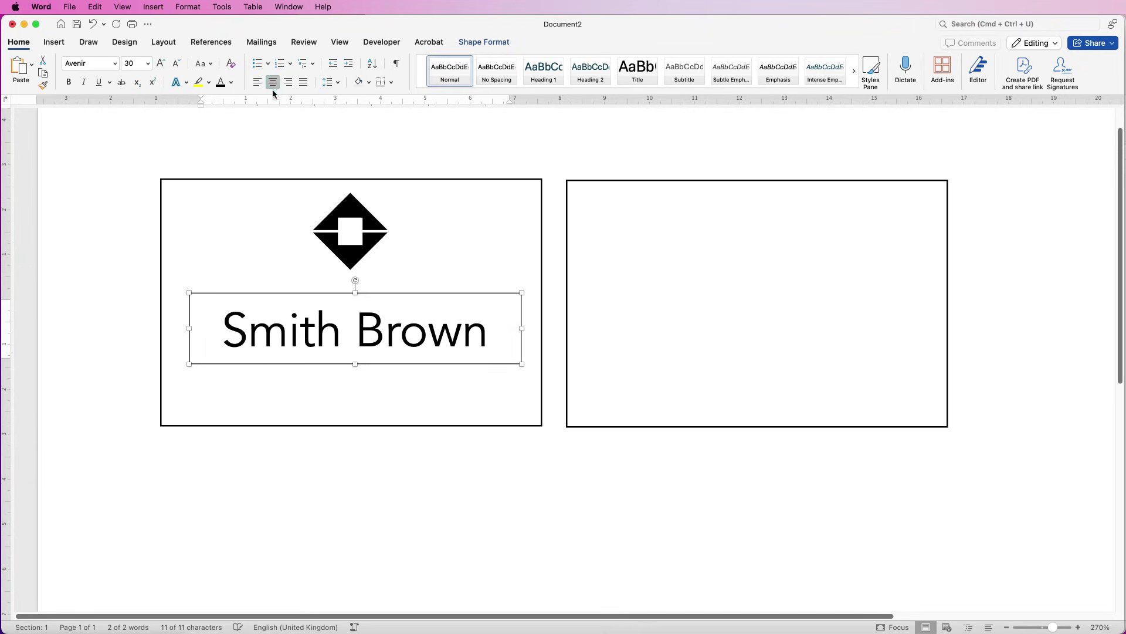
pyautogui.moveTo(371, 336); pyautogui.dragTo(368, 306)
# - Set the surname in Avenir Light
pyautogui.click(483, 307)
pyautogui.doubleClick(484, 310)
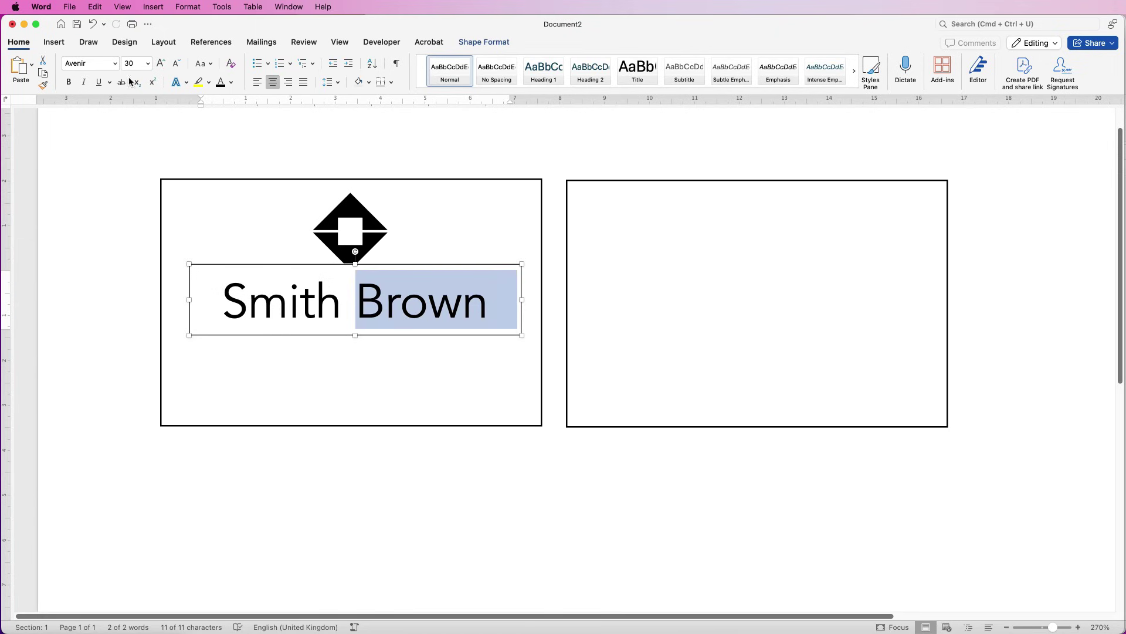
pyautogui.click(115, 63)
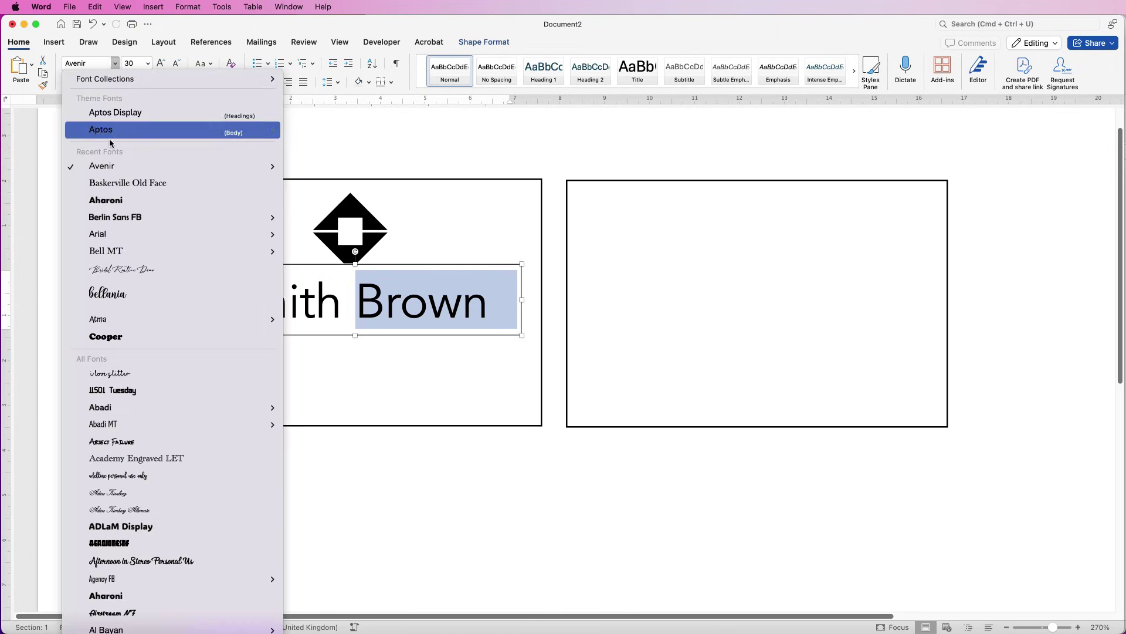
pyautogui.moveTo(147, 175)
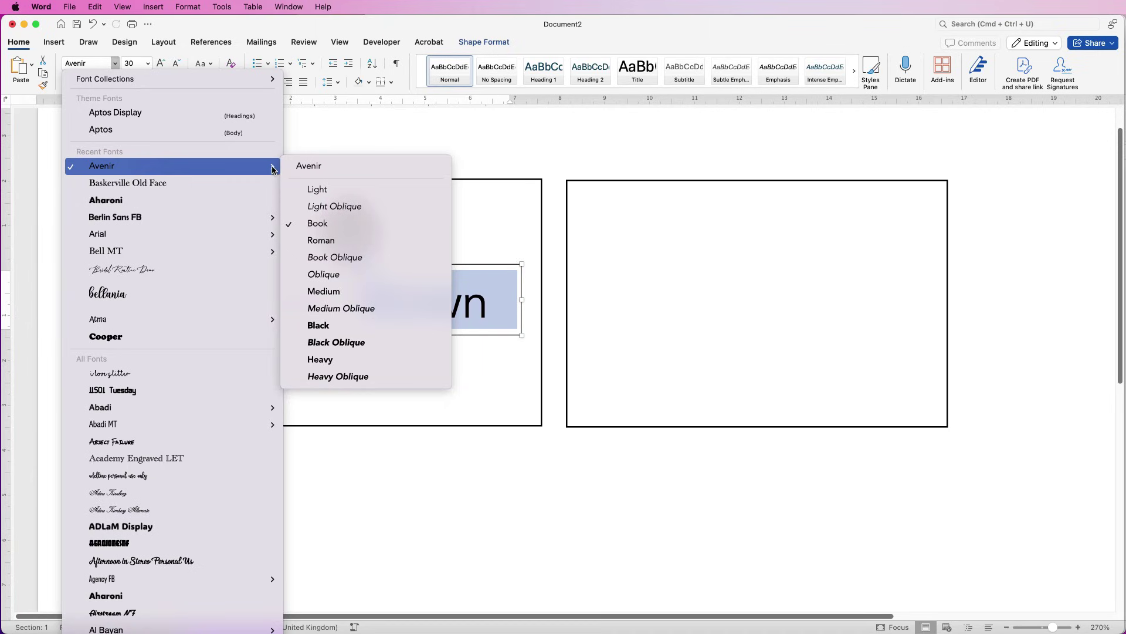
pyautogui.click(315, 191)
# - Make the first name bold
pyautogui.click(332, 303)
pyautogui.moveTo(333, 302); pyautogui.dragTo(217, 304)
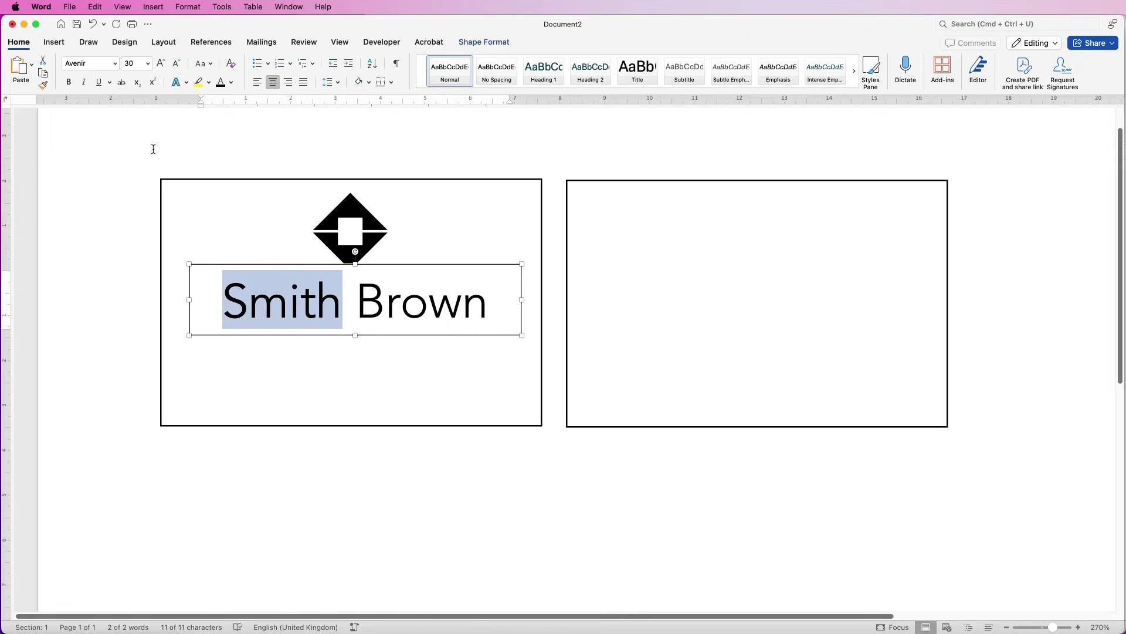
pyautogui.click(68, 82)
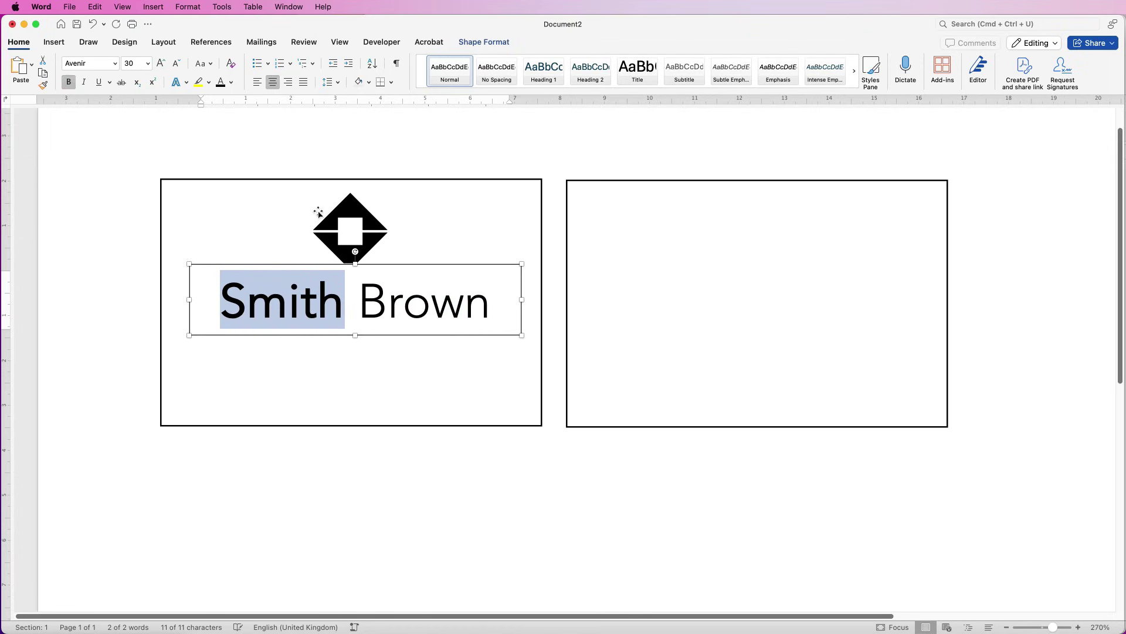
pyautogui.click(445, 228)
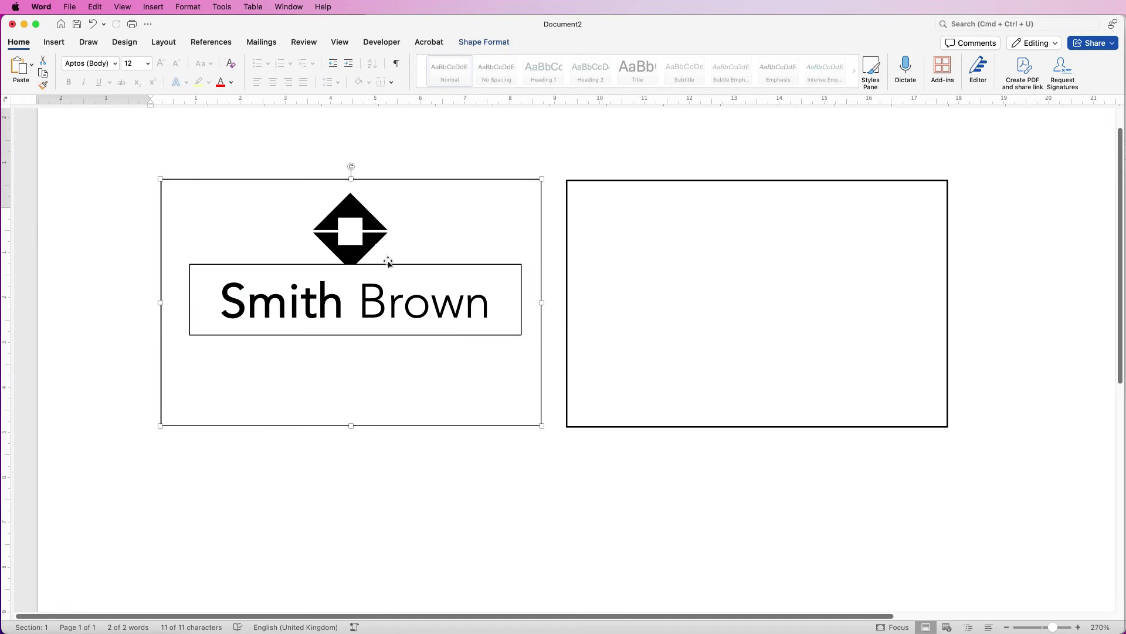
pyautogui.click(348, 282)
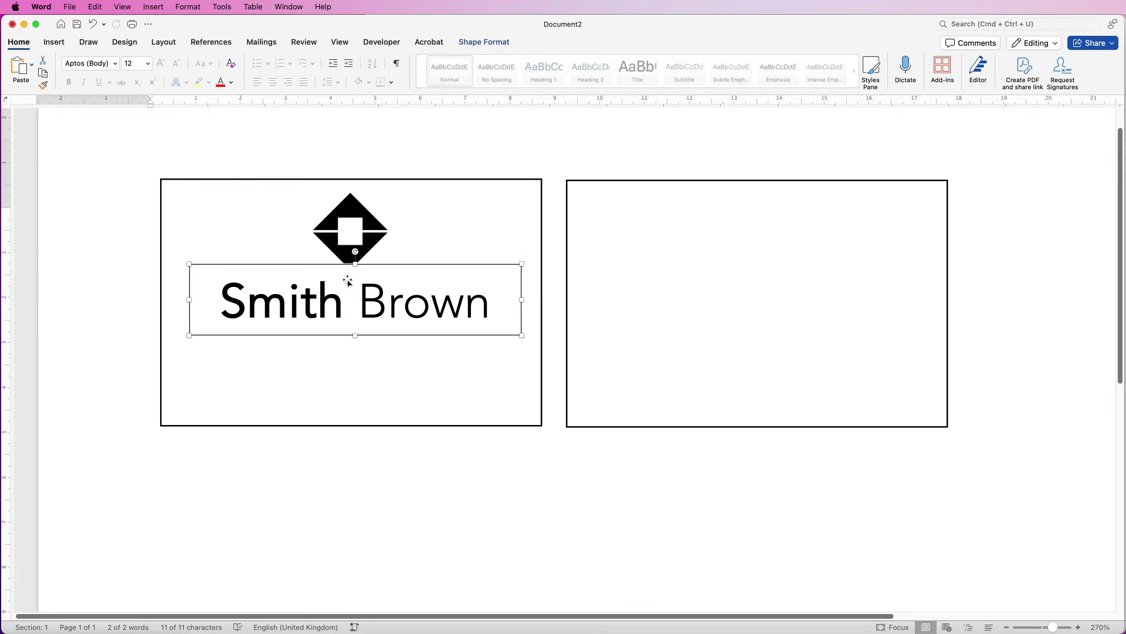
# - Set the name text box to No Outline and No Fill
pyautogui.click(471, 45)
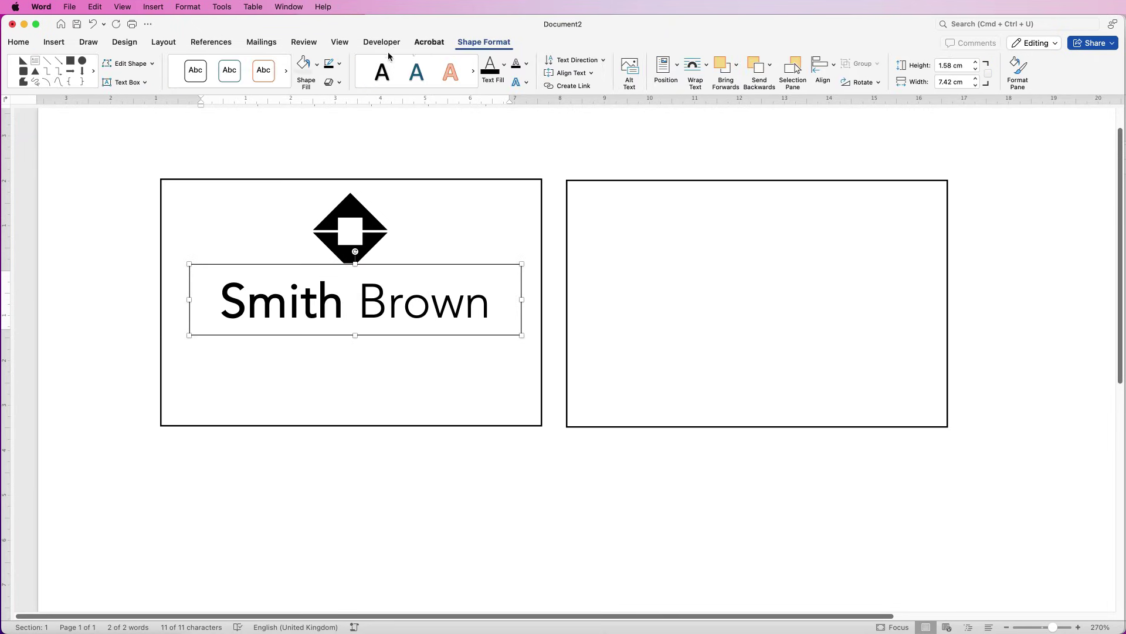
pyautogui.click(340, 66)
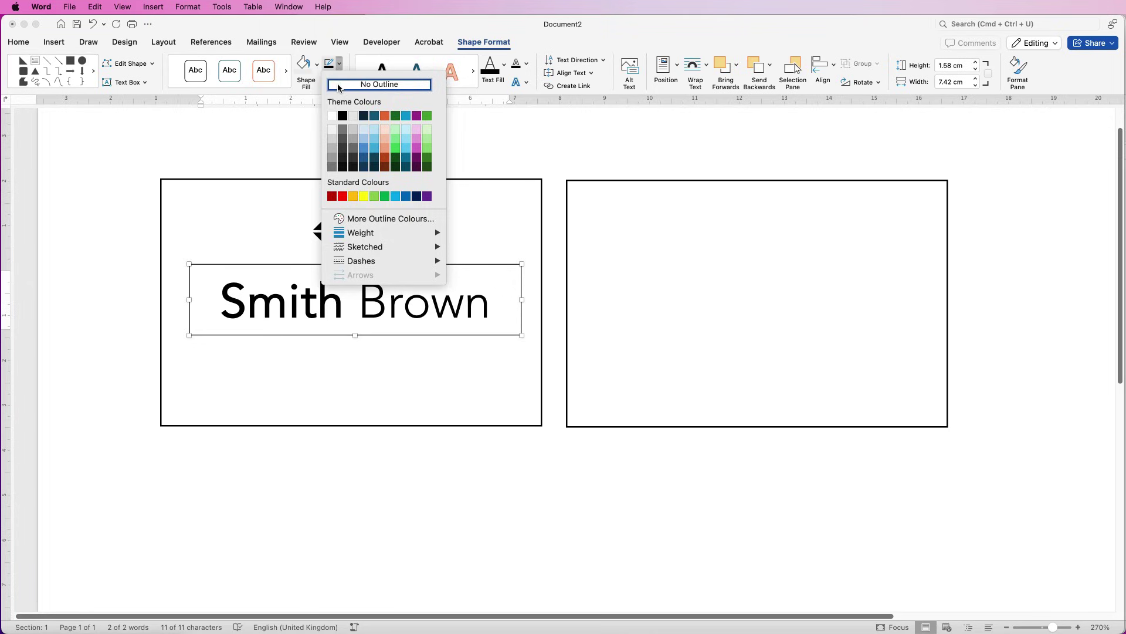
pyautogui.click(339, 88)
pyautogui.click(316, 64)
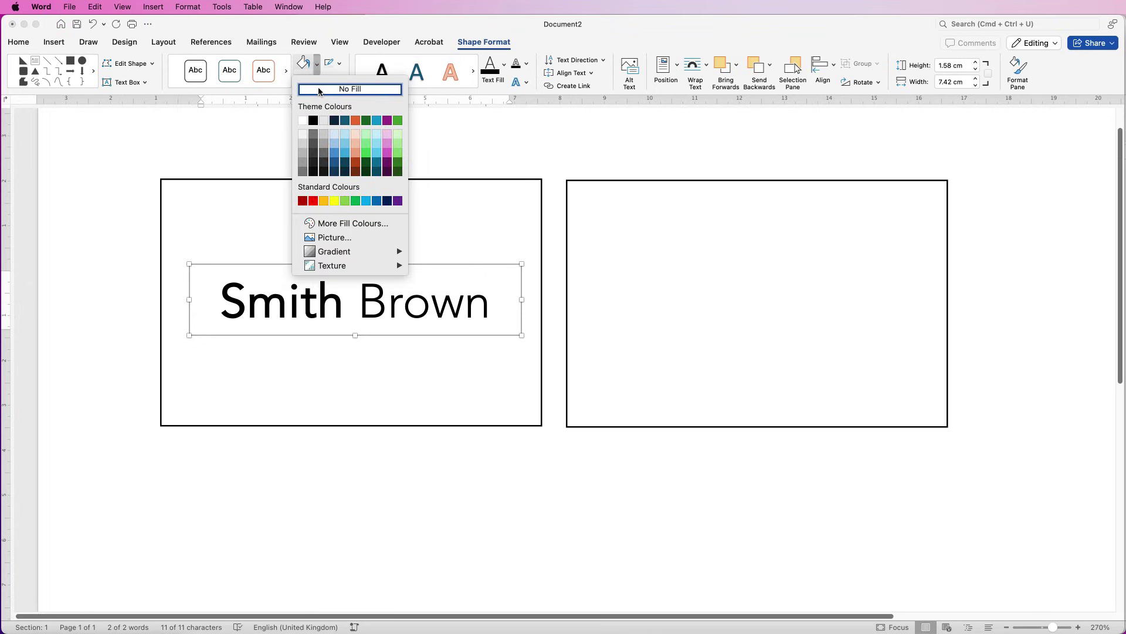
pyautogui.click(319, 91)
pyautogui.click(440, 239)
pyautogui.click(396, 314)
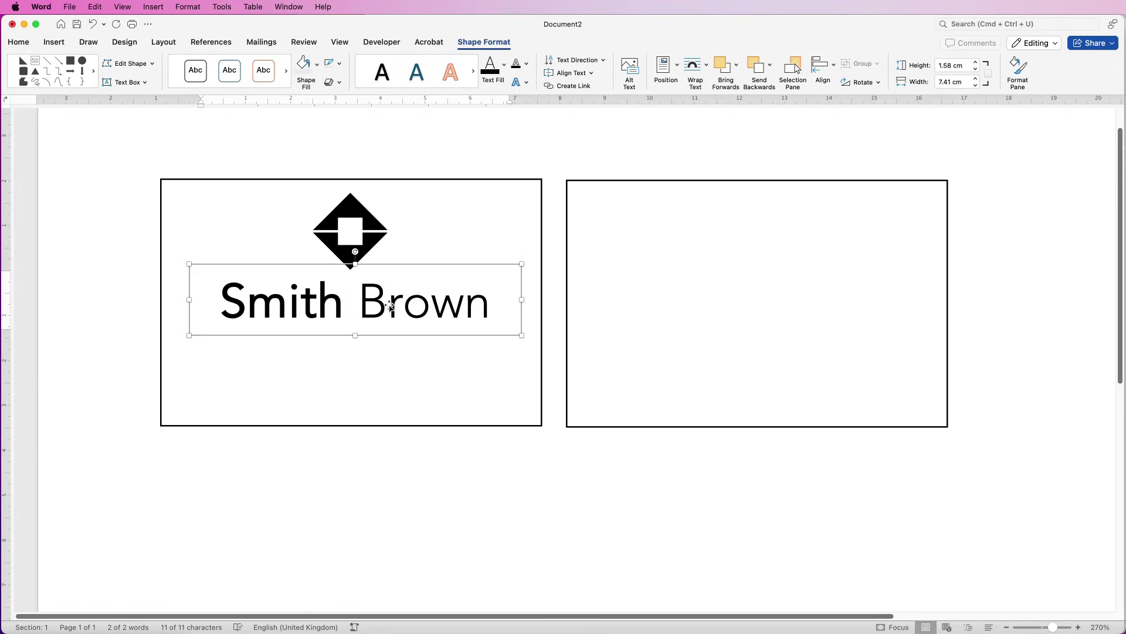
# - Duplicate the name text box below the original and copy it onto the right card
pyautogui.moveTo(382, 304); pyautogui.dragTo(391, 376)
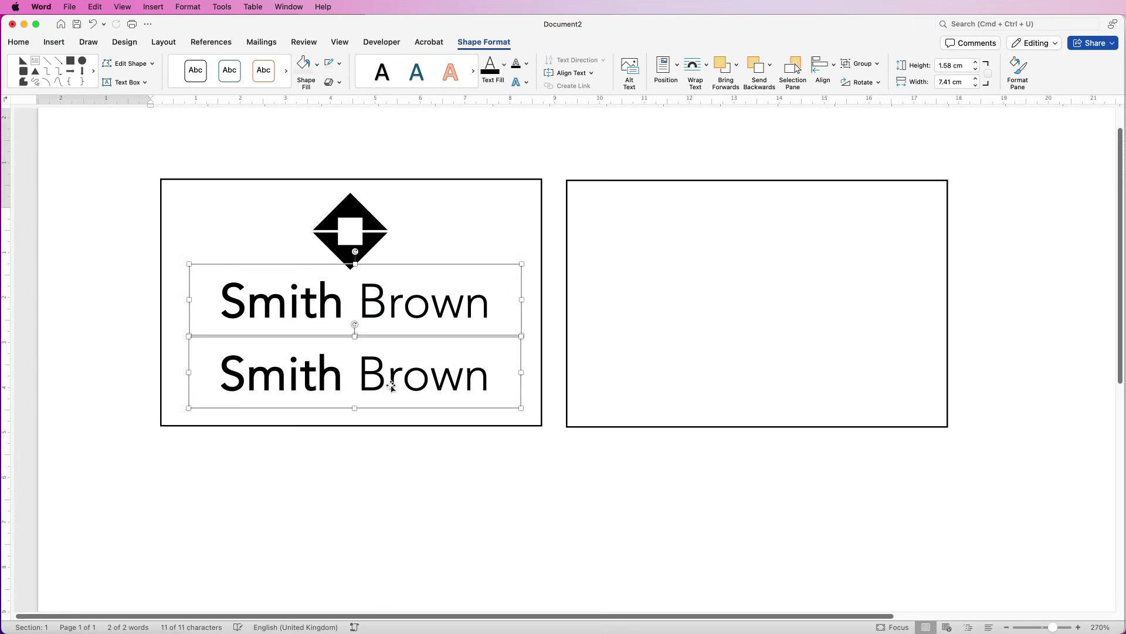
pyautogui.click(420, 221)
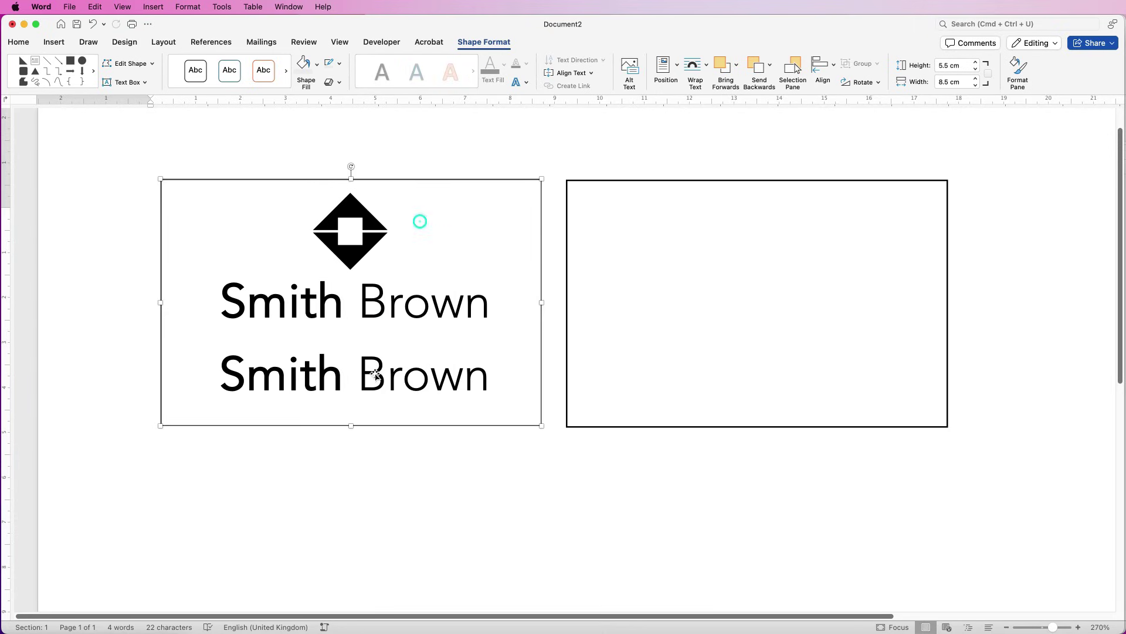
pyautogui.click(373, 376)
pyautogui.moveTo(370, 380); pyautogui.dragTo(742, 277)
# - Replace the lower box's text with 'Consultancy'
pyautogui.click(379, 372)
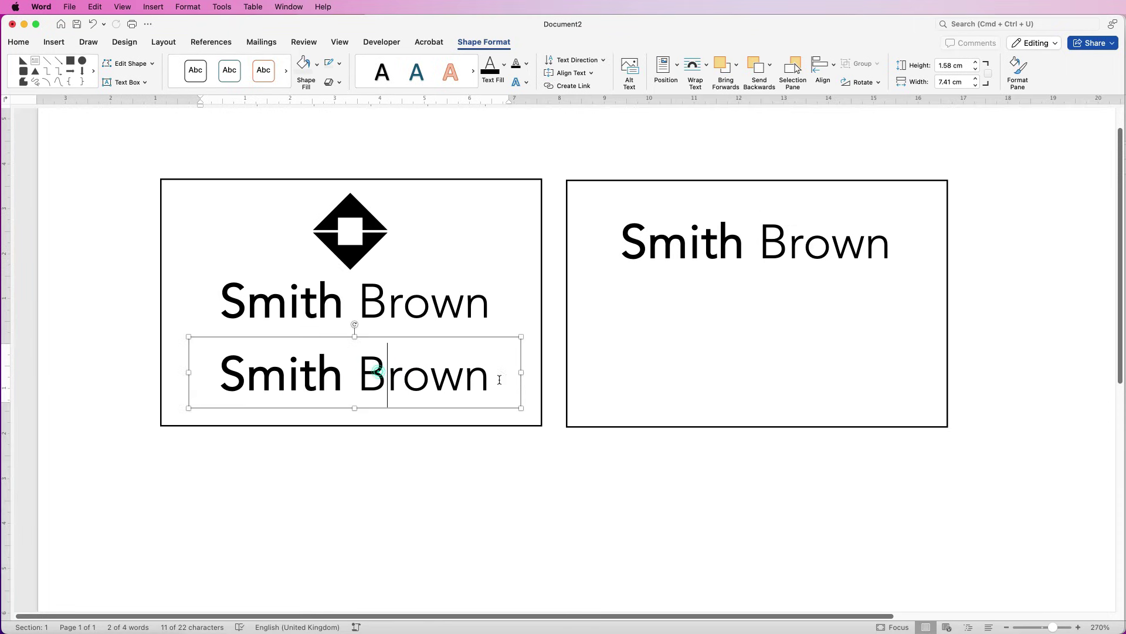
pyautogui.moveTo(491, 378); pyautogui.dragTo(293, 374)
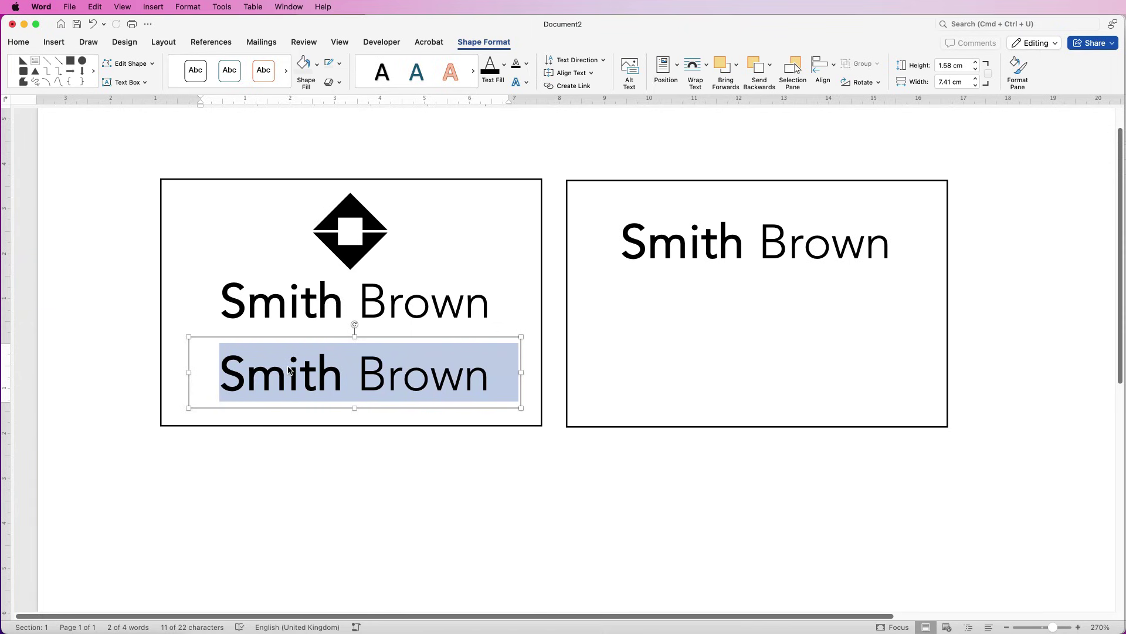
pyautogui.write('Consultancy')
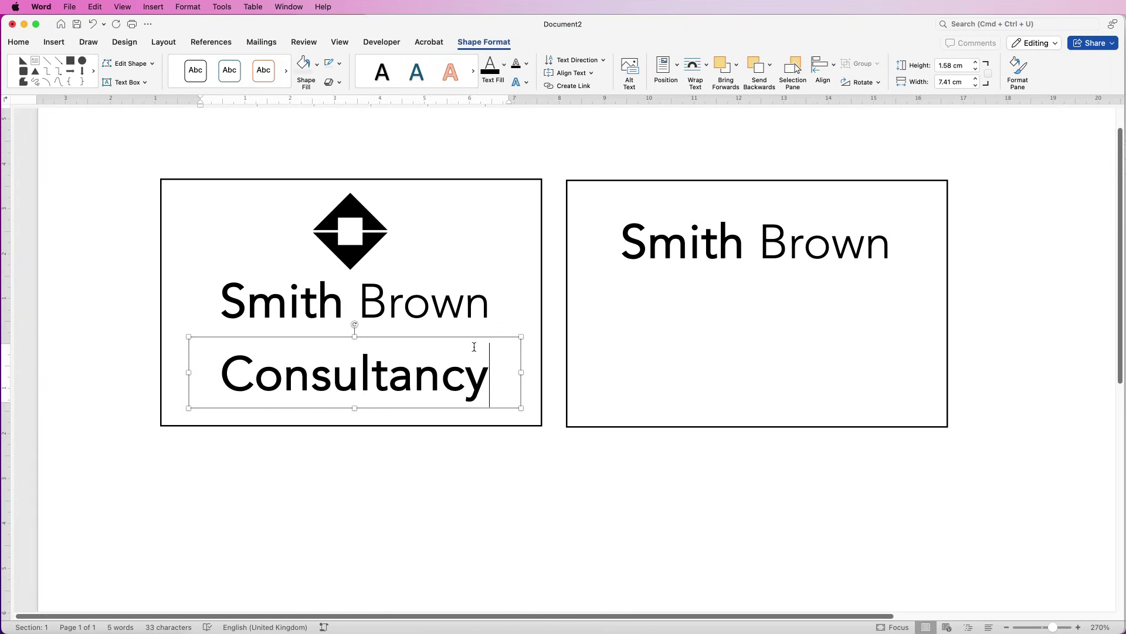
pyautogui.moveTo(492, 373); pyautogui.dragTo(232, 379)
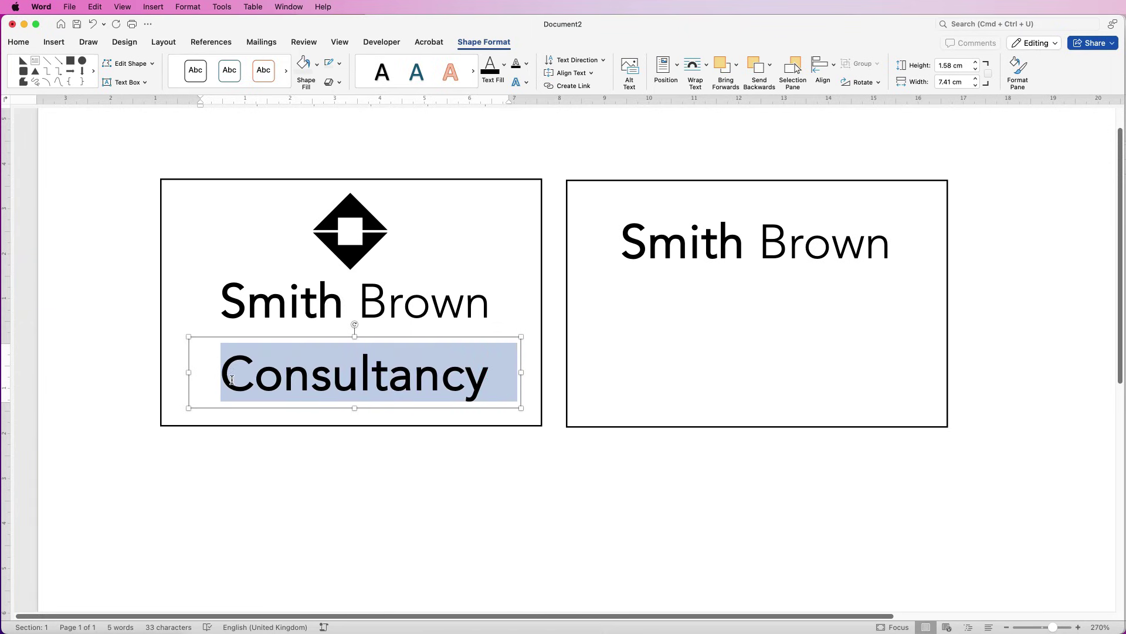
# - Make Consultancy non-bold 16 pt and shrink its box to fit under the name
pyautogui.click(19, 43)
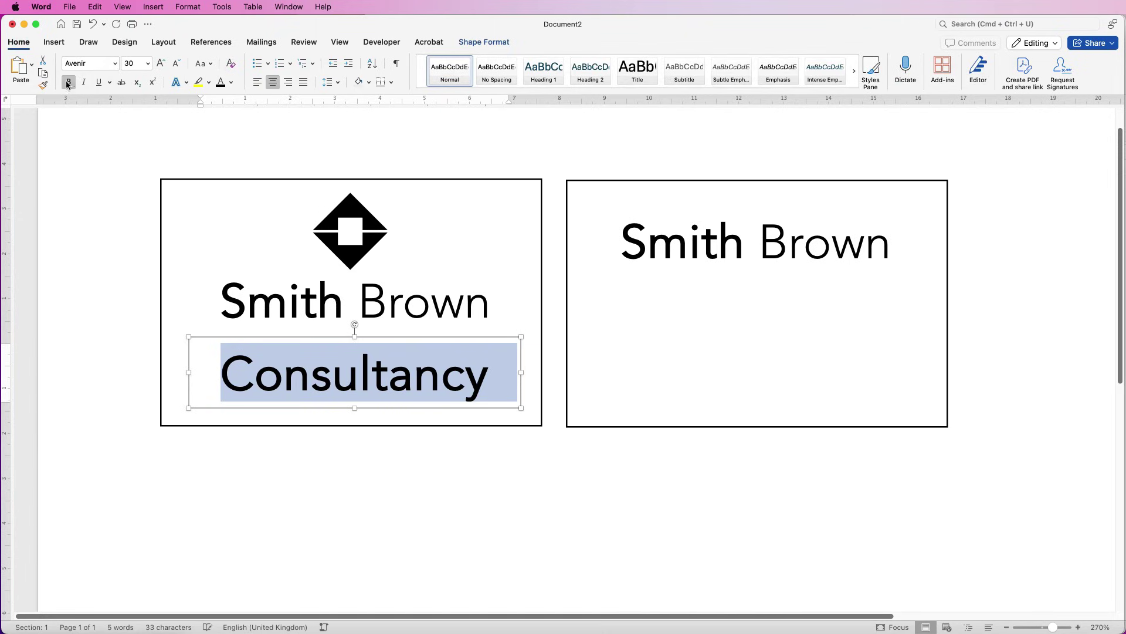
pyautogui.click(69, 82)
pyautogui.click(136, 63)
pyautogui.write('16')
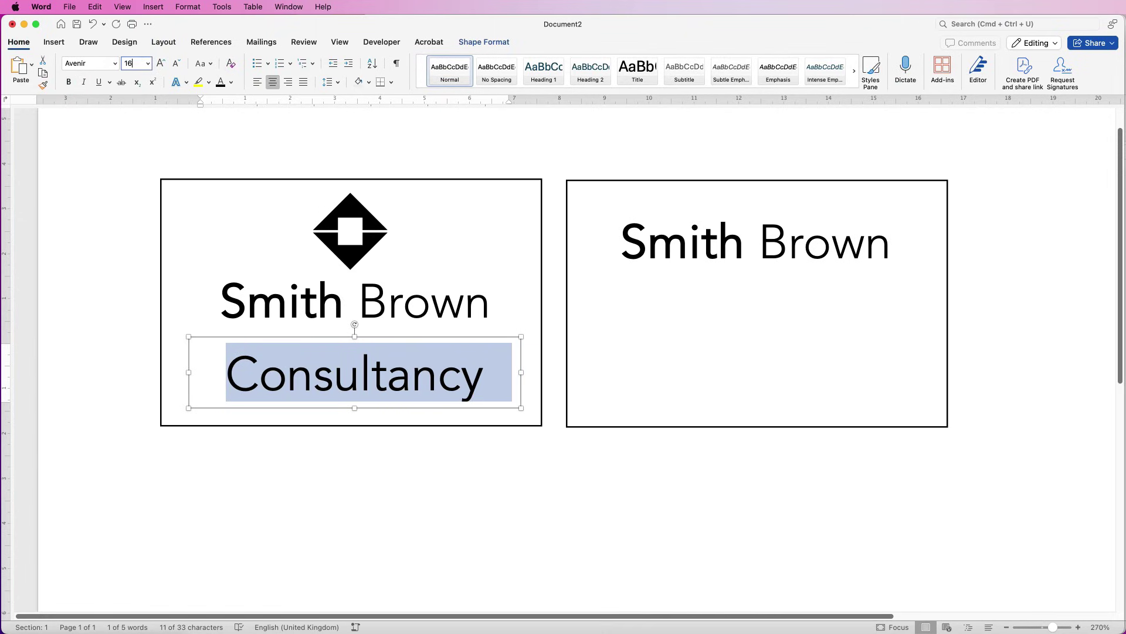
pyautogui.press('Return')
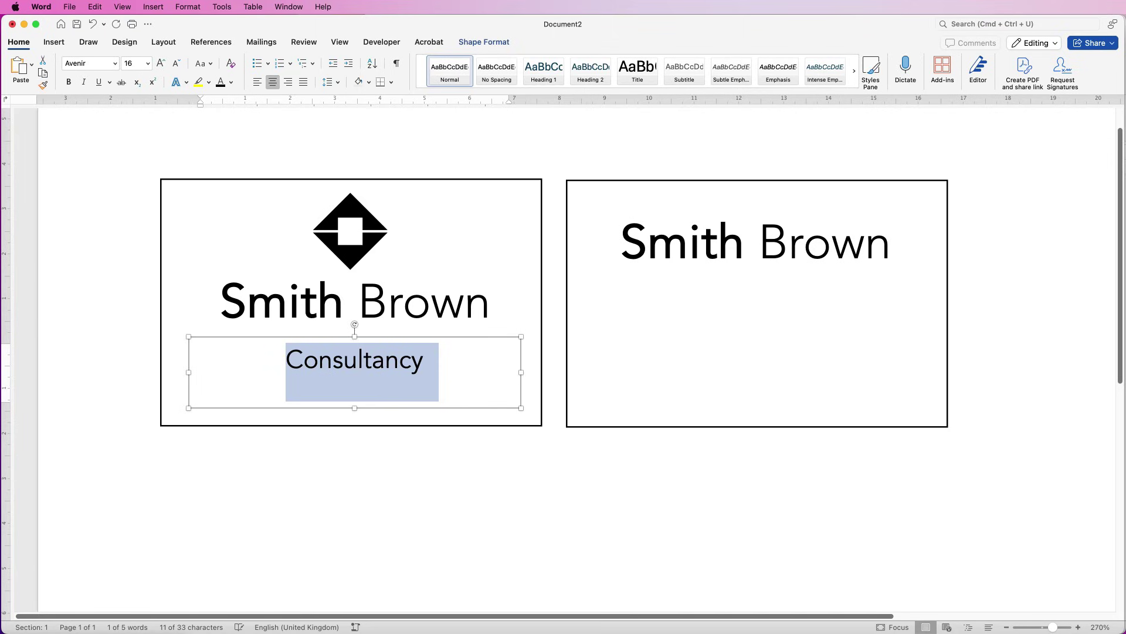
pyautogui.moveTo(521, 407); pyautogui.dragTo(352, 375)
pyautogui.press('Escape')
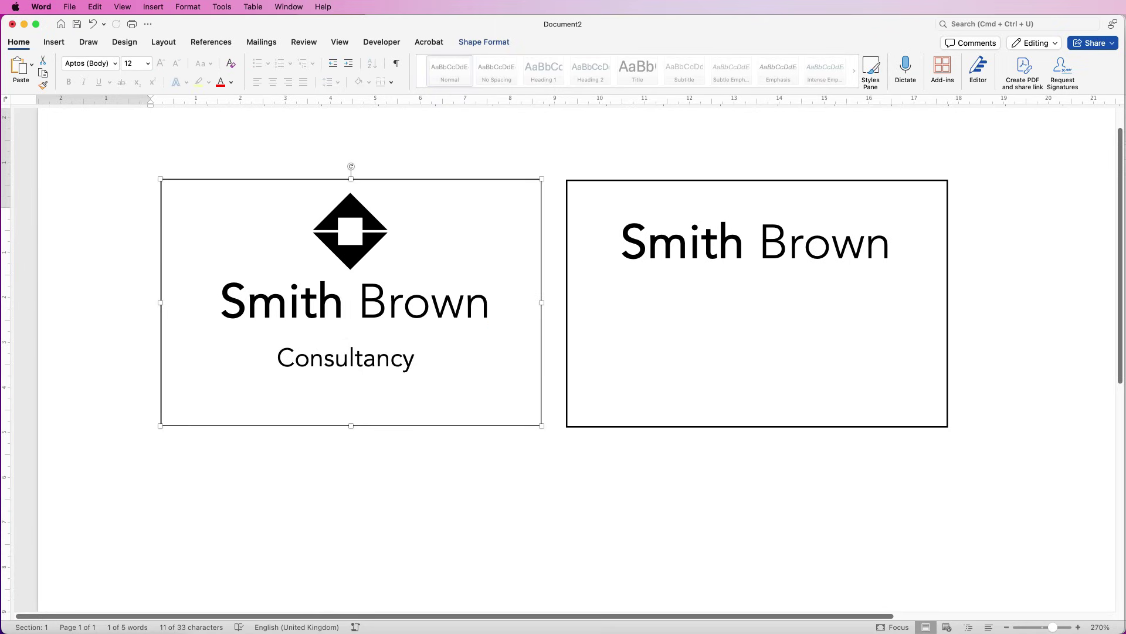
pyautogui.click(54, 42)
# - Draw a thin rectangle bar just beneath the name on the left card
pyautogui.click(175, 65)
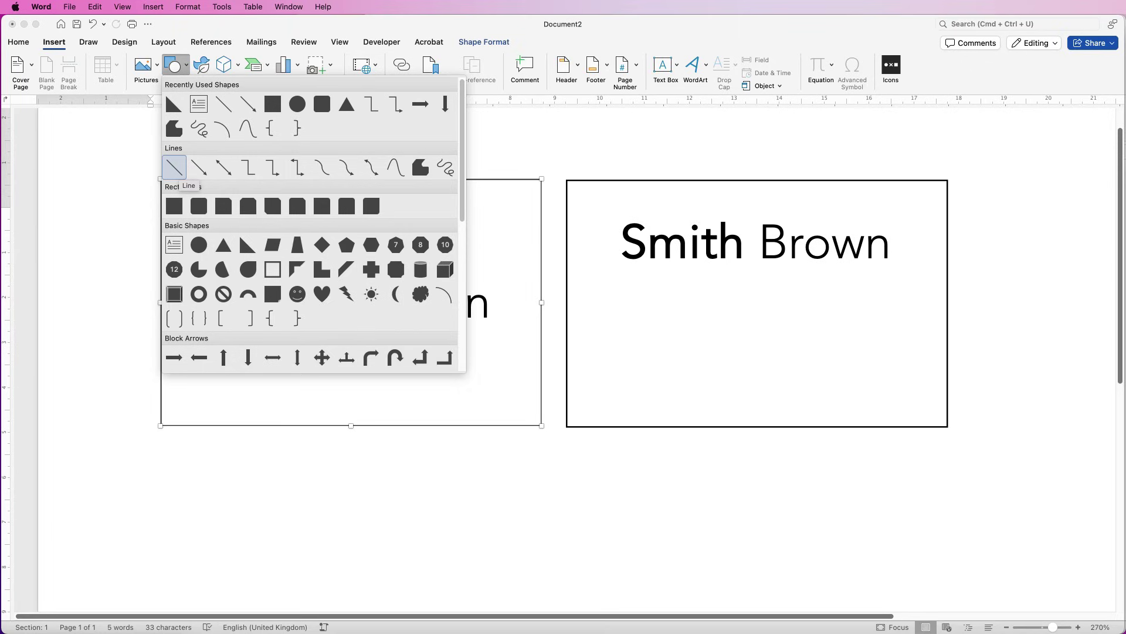
pyautogui.click(174, 206)
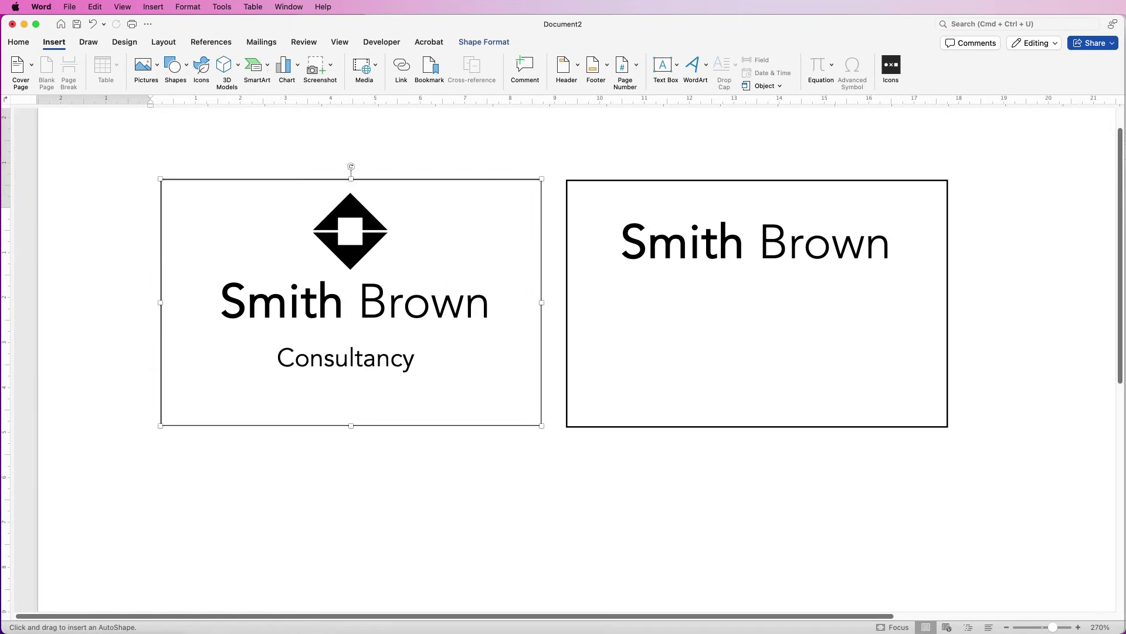
pyautogui.moveTo(216, 320); pyautogui.dragTo(484, 326)
# - Give the bar No Outline, a black fill and a 0.1 cm height
pyautogui.click(339, 63)
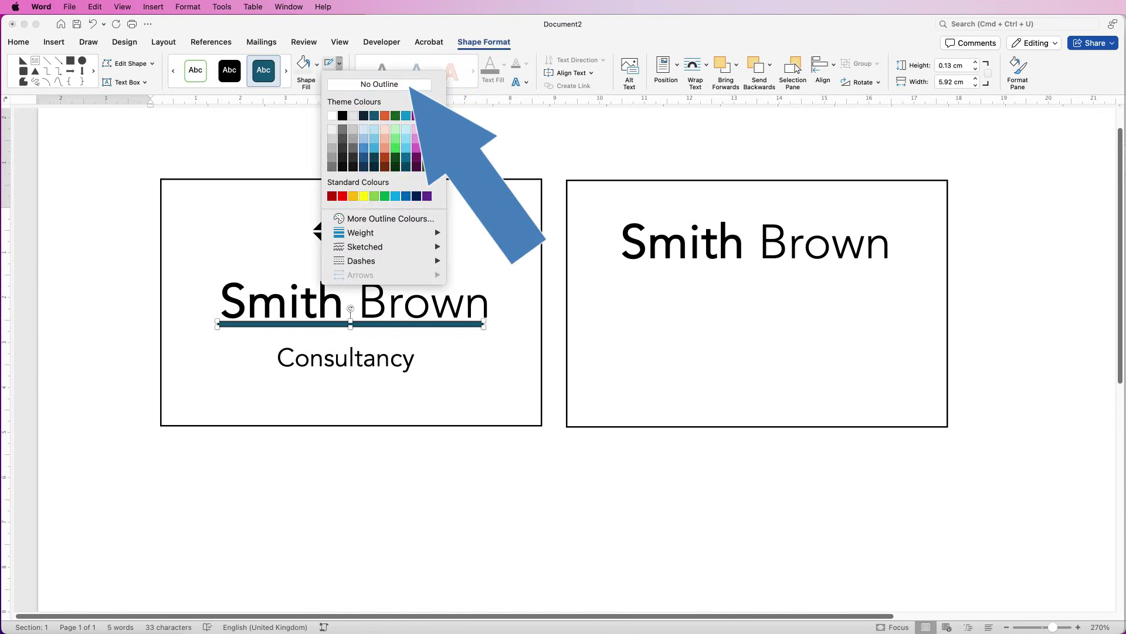
pyautogui.click(379, 84)
pyautogui.click(317, 64)
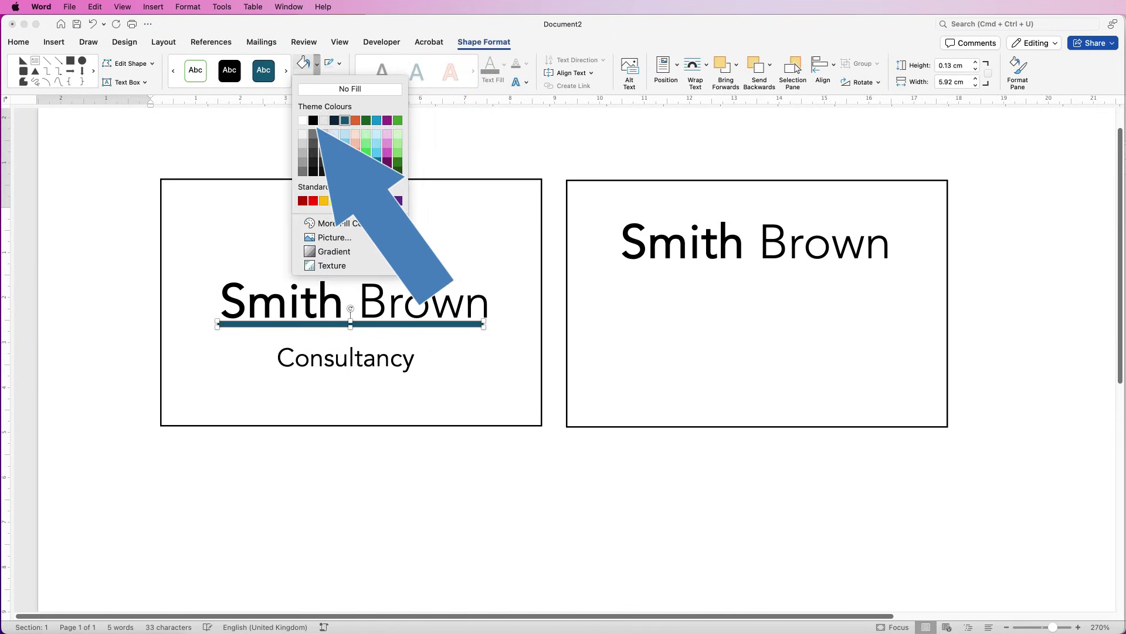
pyautogui.click(313, 120)
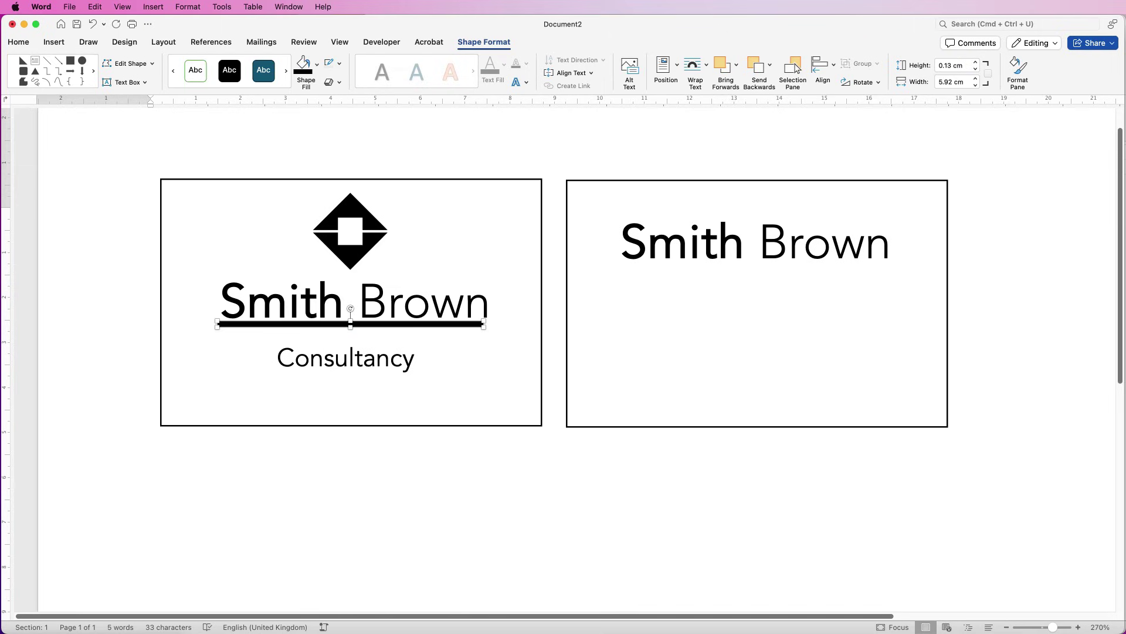
pyautogui.click(952, 65)
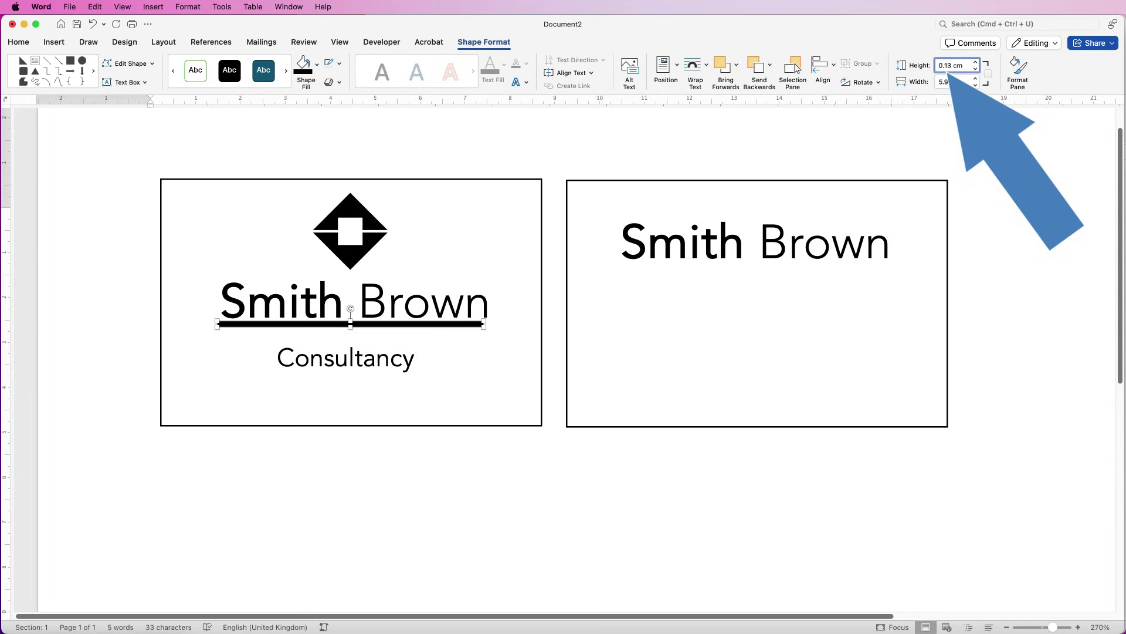
pyautogui.press('Return')
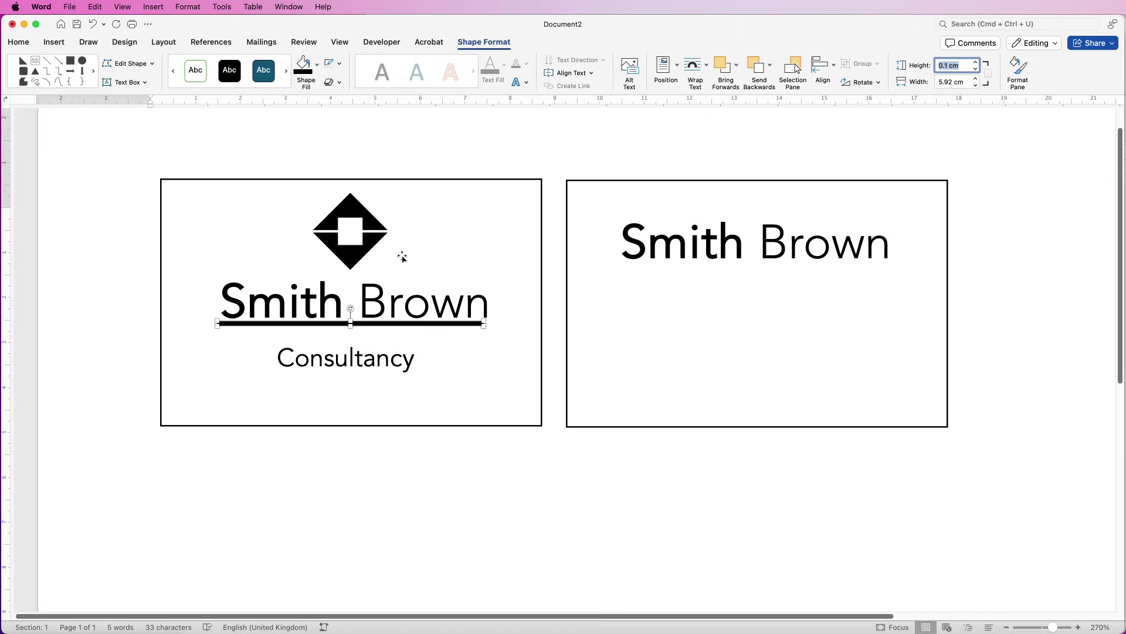
pyautogui.click(372, 231)
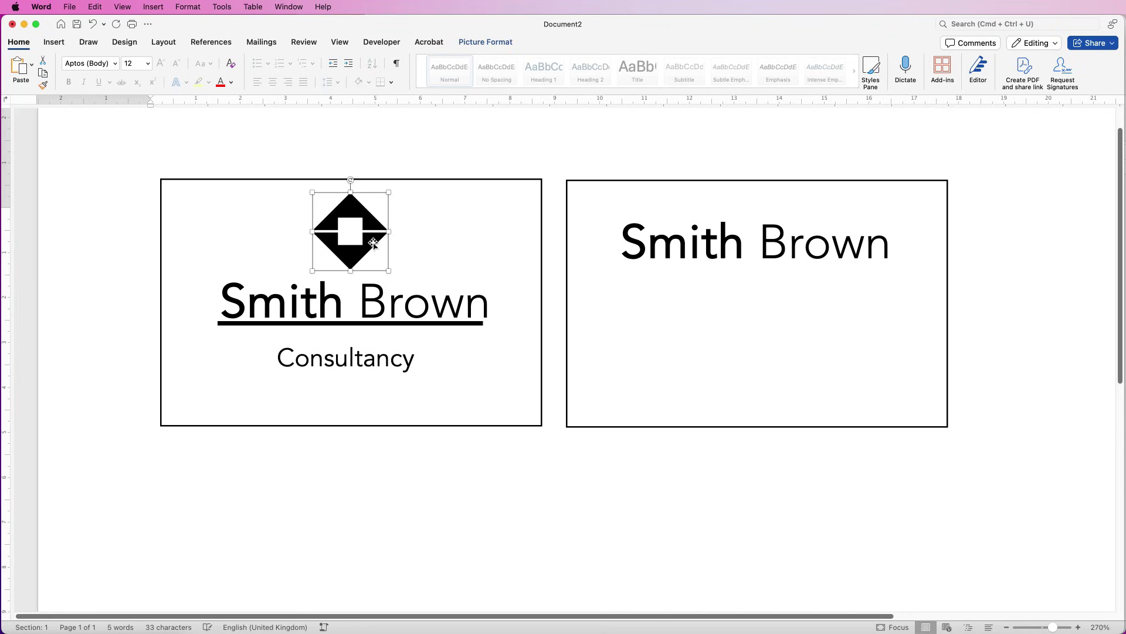
# - Align the logo, Smith Brown, the rule and Consultancy to centre horizontally
pyautogui.keyDown('shift'); pyautogui.click(497, 178); pyautogui.keyUp('shift')
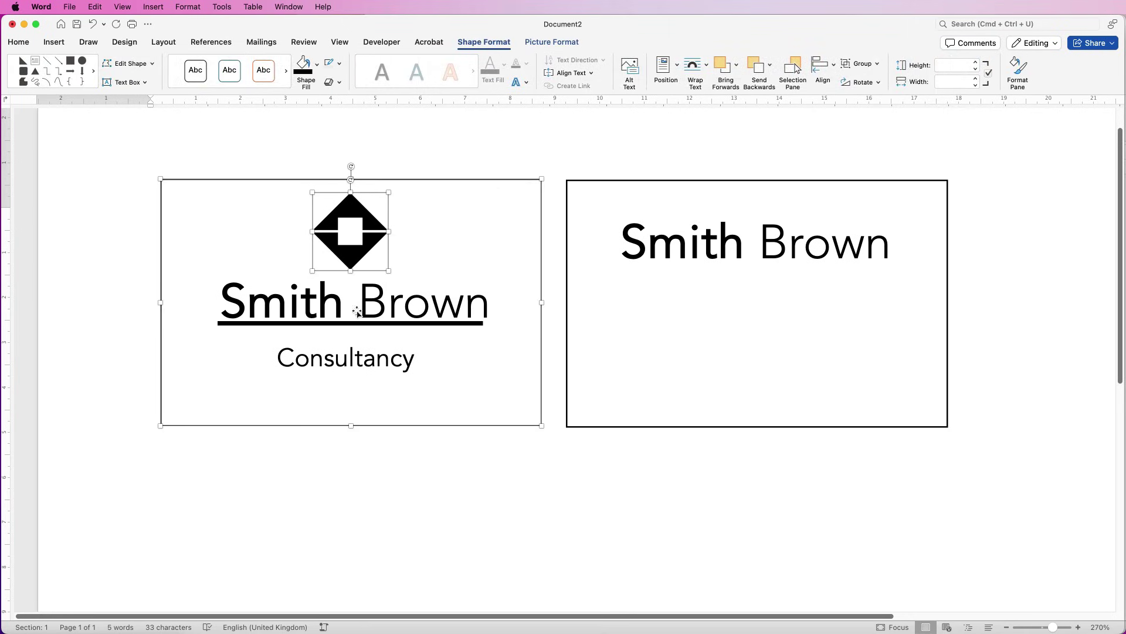
pyautogui.keyDown('shift'); pyautogui.click(420, 301); pyautogui.keyUp('shift')
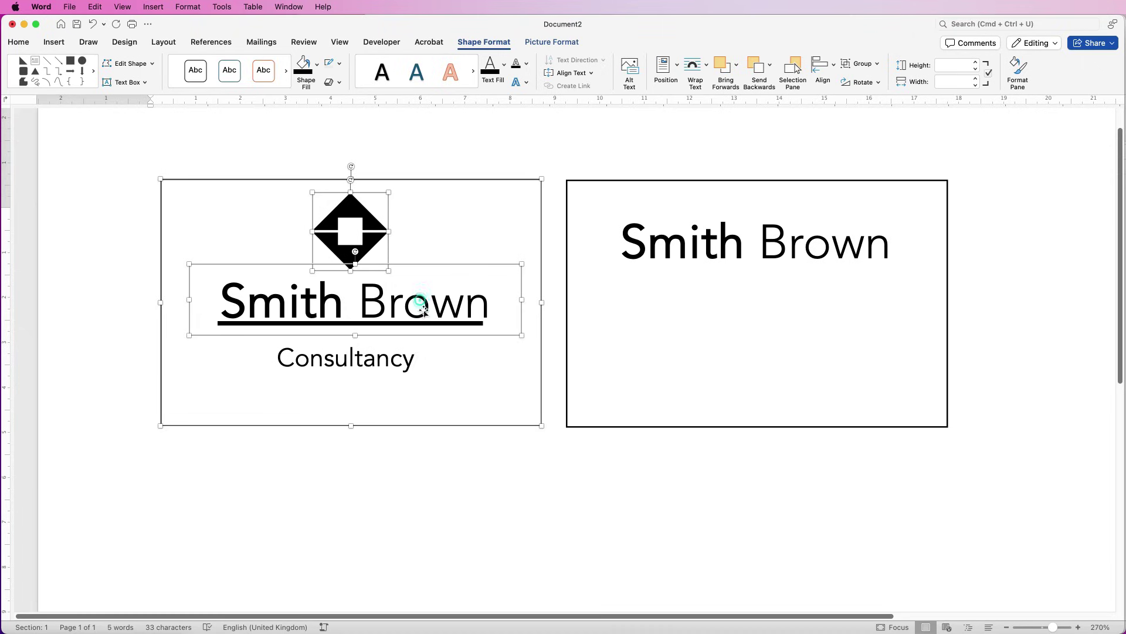
pyautogui.keyDown('shift'); pyautogui.click(439, 323); pyautogui.keyUp('shift')
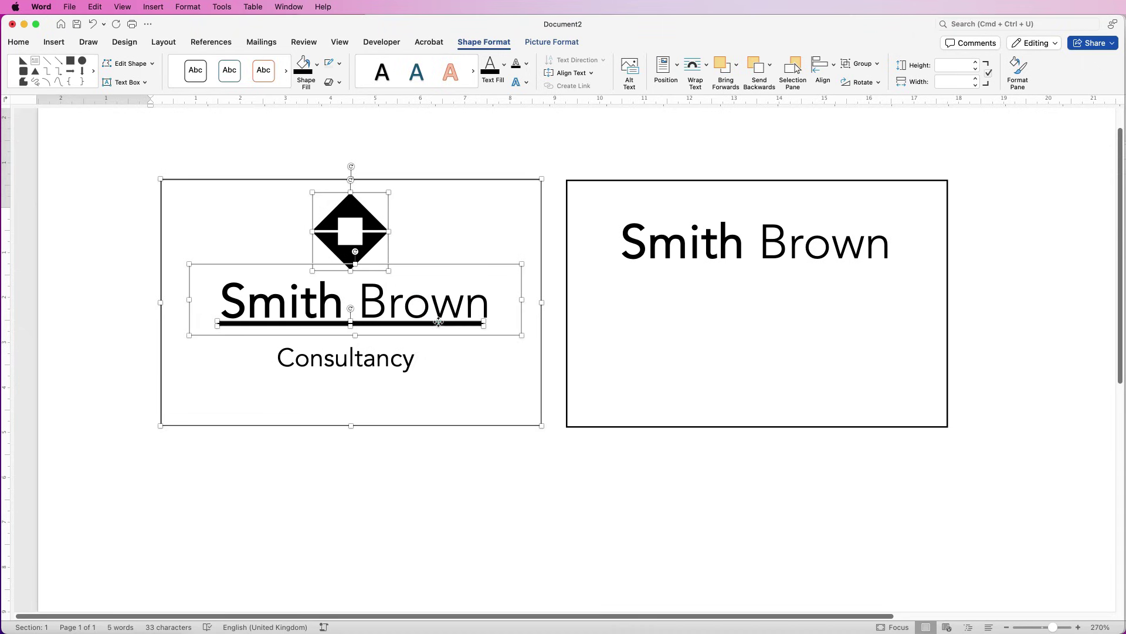
pyautogui.keyDown('shift'); pyautogui.click(389, 361); pyautogui.keyUp('shift')
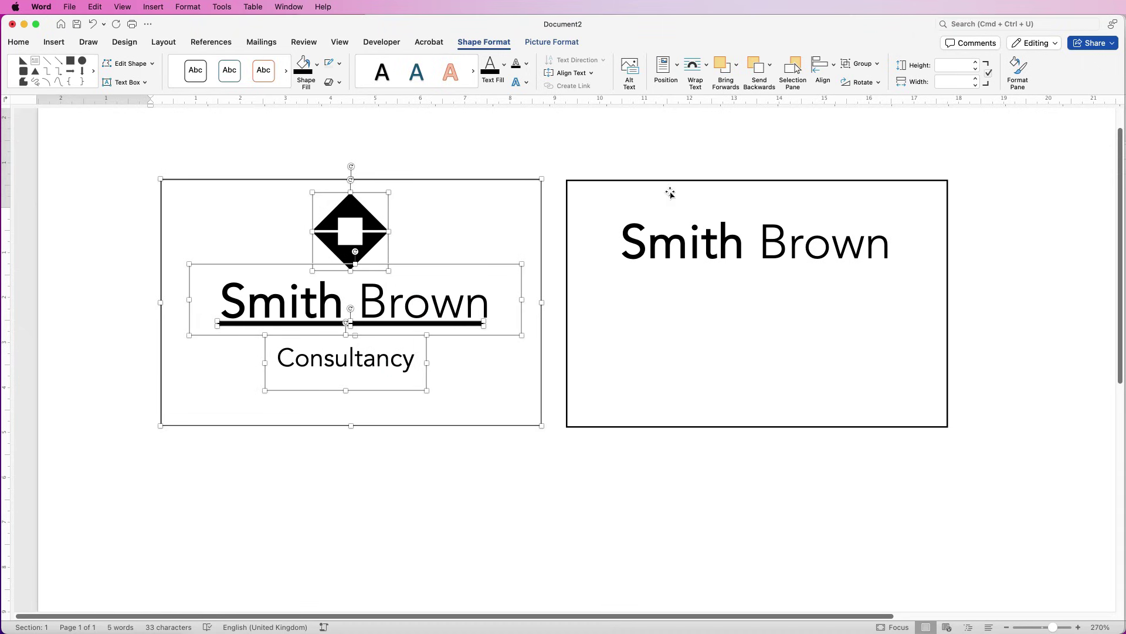
pyautogui.click(834, 67)
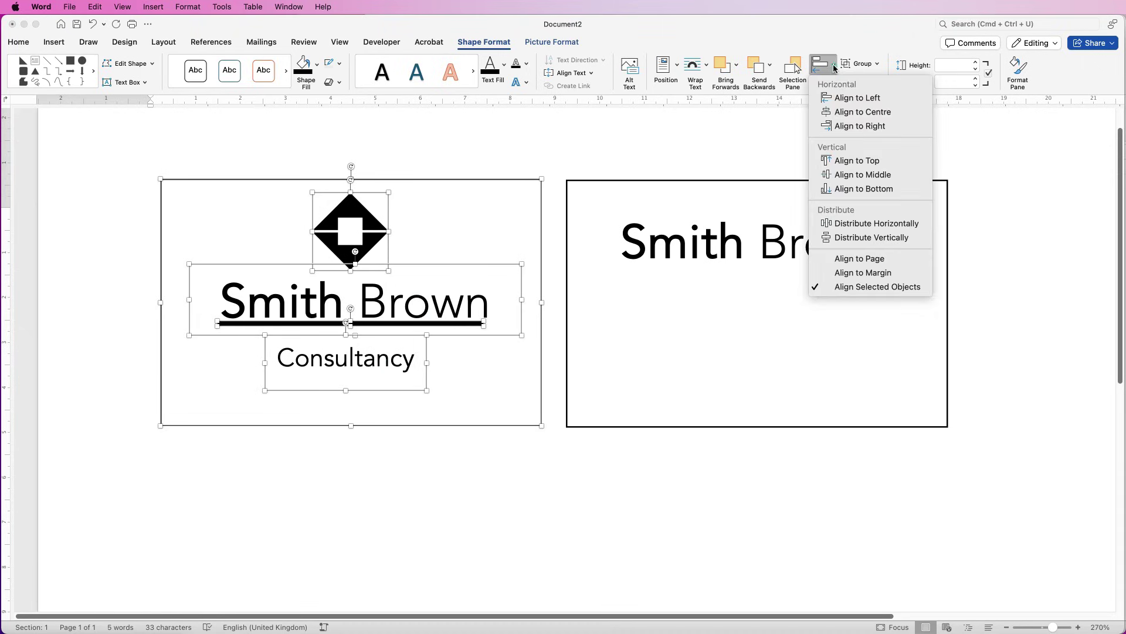
pyautogui.click(836, 112)
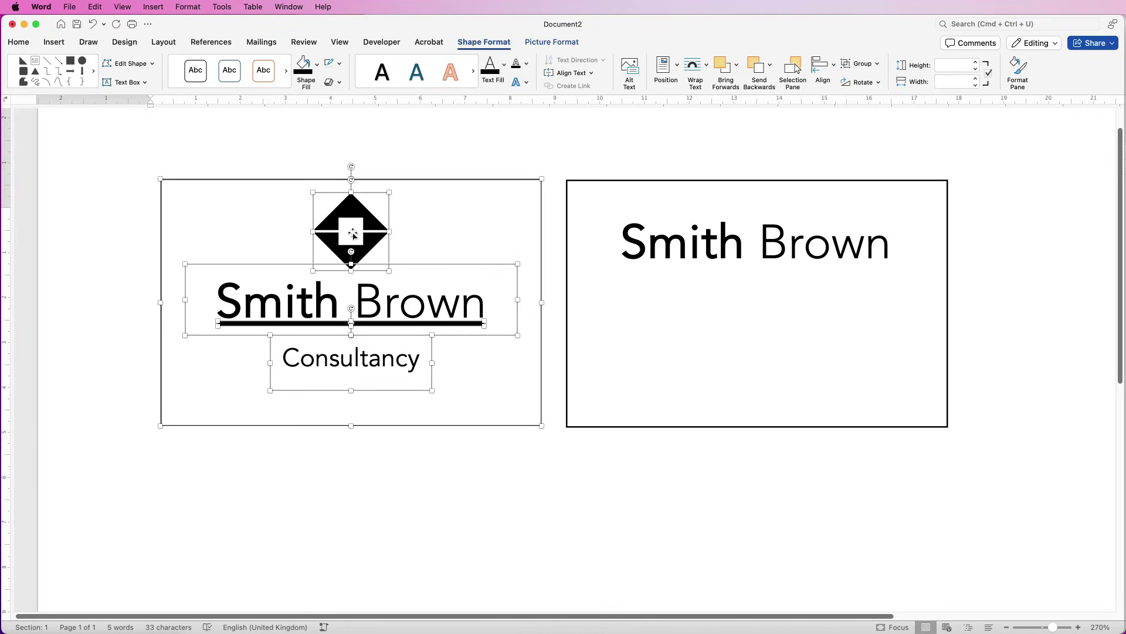
# - Nudge the rule and Smith Brown down slightly so the rule sits evenly between the lines
pyautogui.click(365, 459)
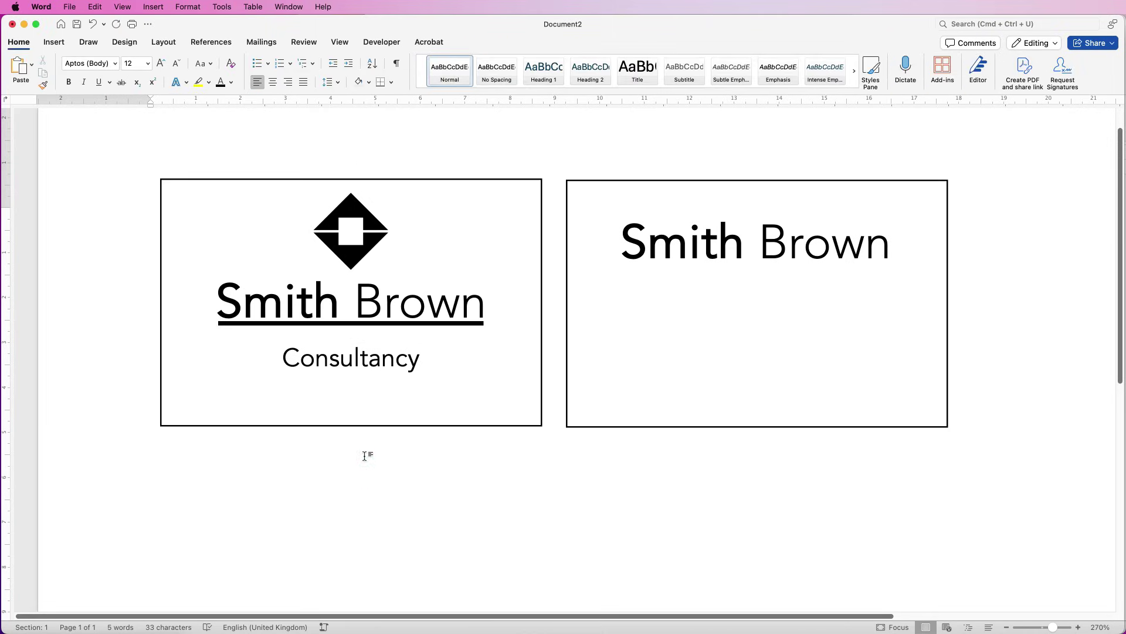
pyautogui.click(401, 325)
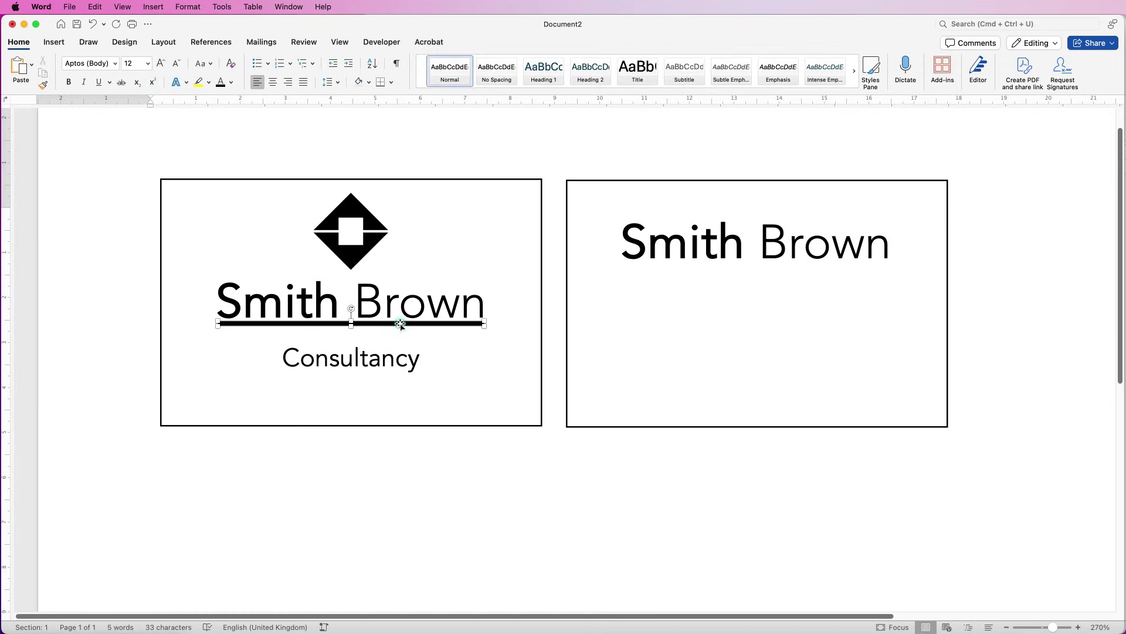
pyautogui.press('Down')
pyautogui.press('Down')
pyautogui.press('Down')
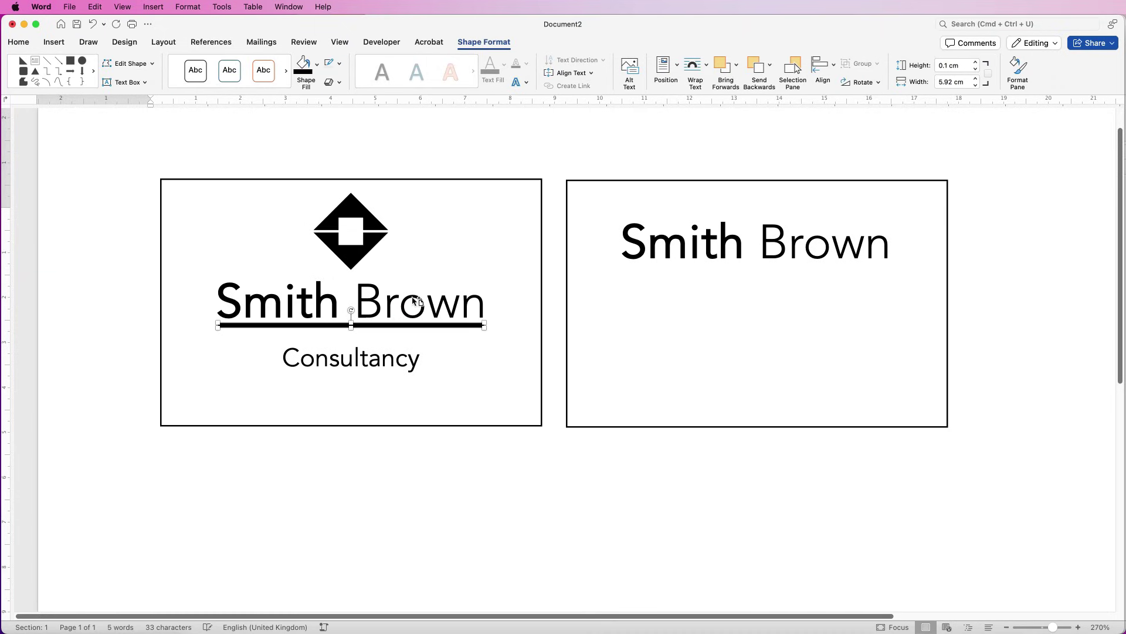
pyautogui.click(320, 283)
pyautogui.moveTo(320, 283); pyautogui.dragTo(321, 289)
pyautogui.click(491, 252)
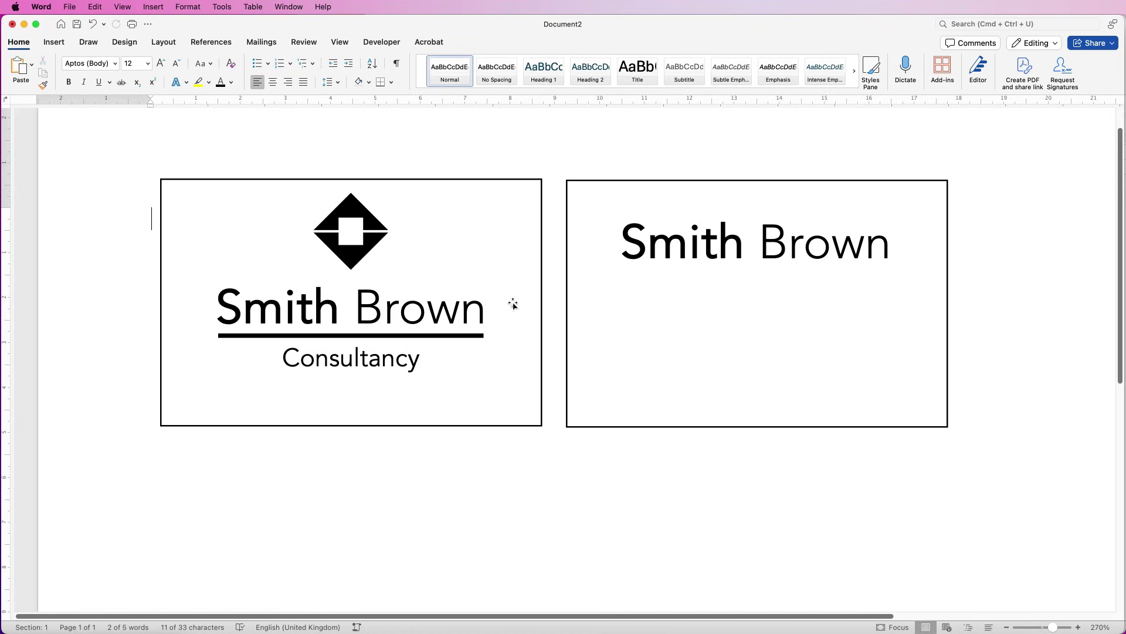
pyautogui.click(508, 236)
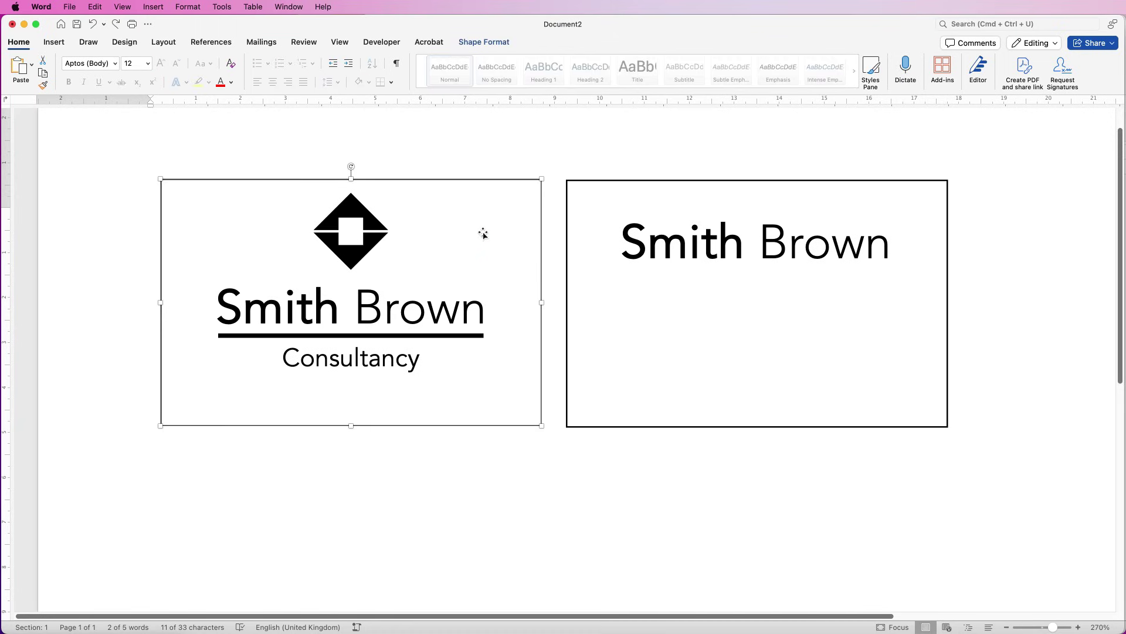
# - Give the logo card a solid yellow fill in the Format Shape pane
pyautogui.click(499, 42)
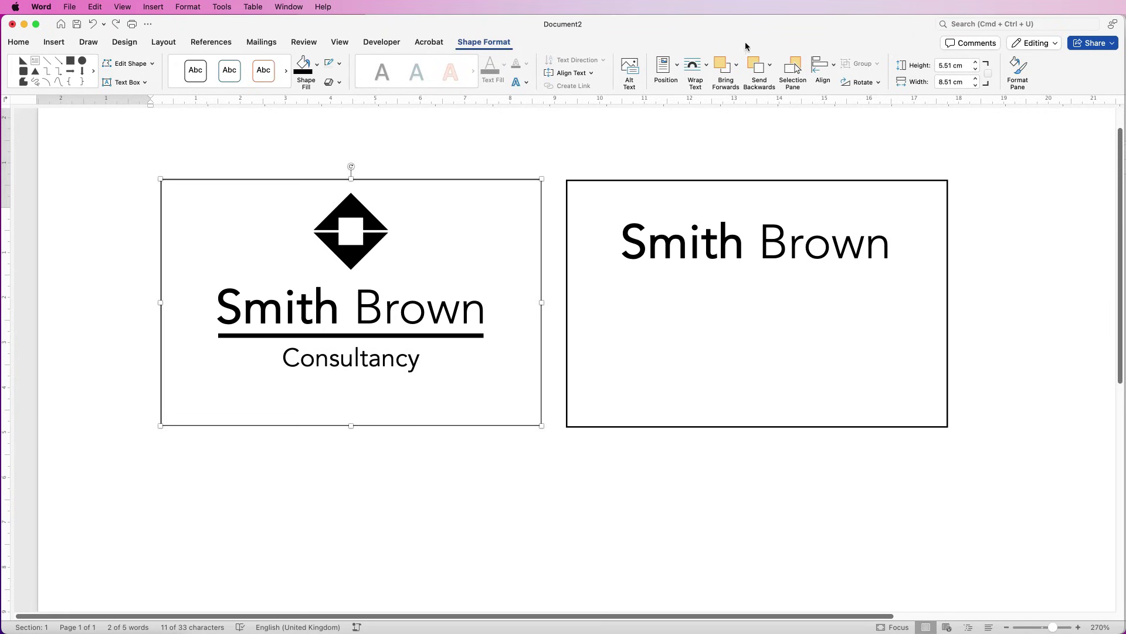
pyautogui.click(1021, 69)
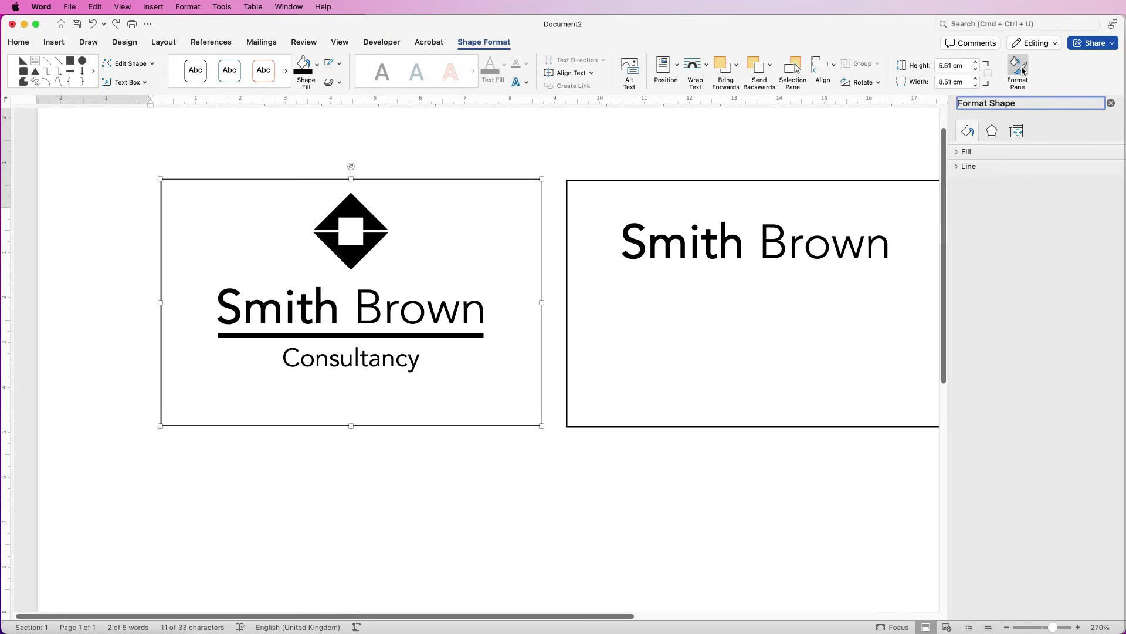
pyautogui.click(958, 153)
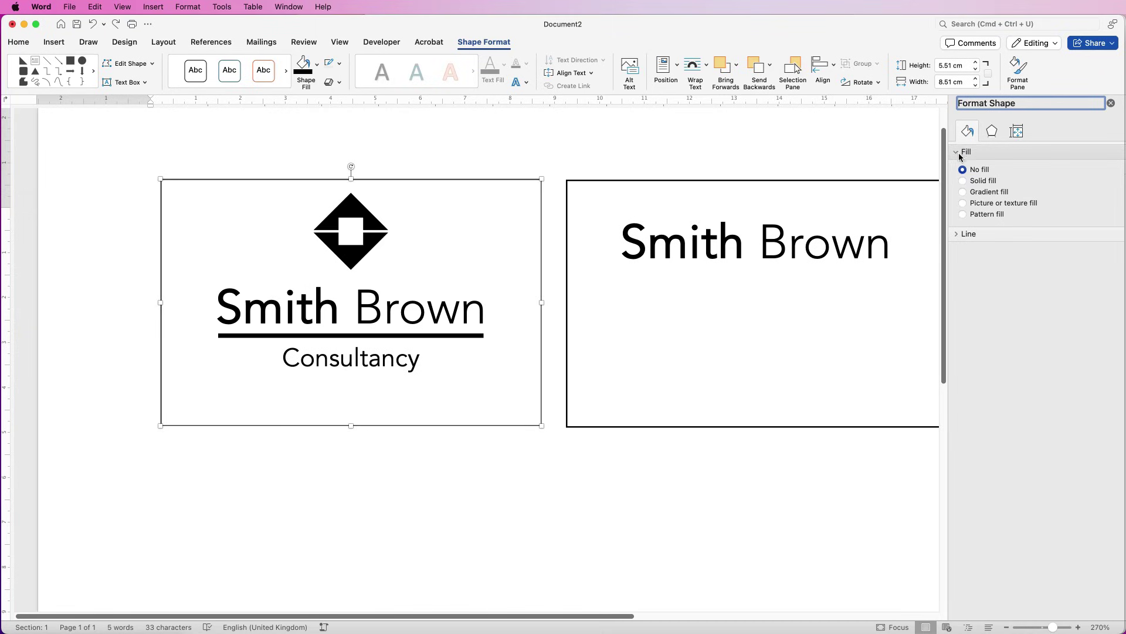
pyautogui.click(964, 181)
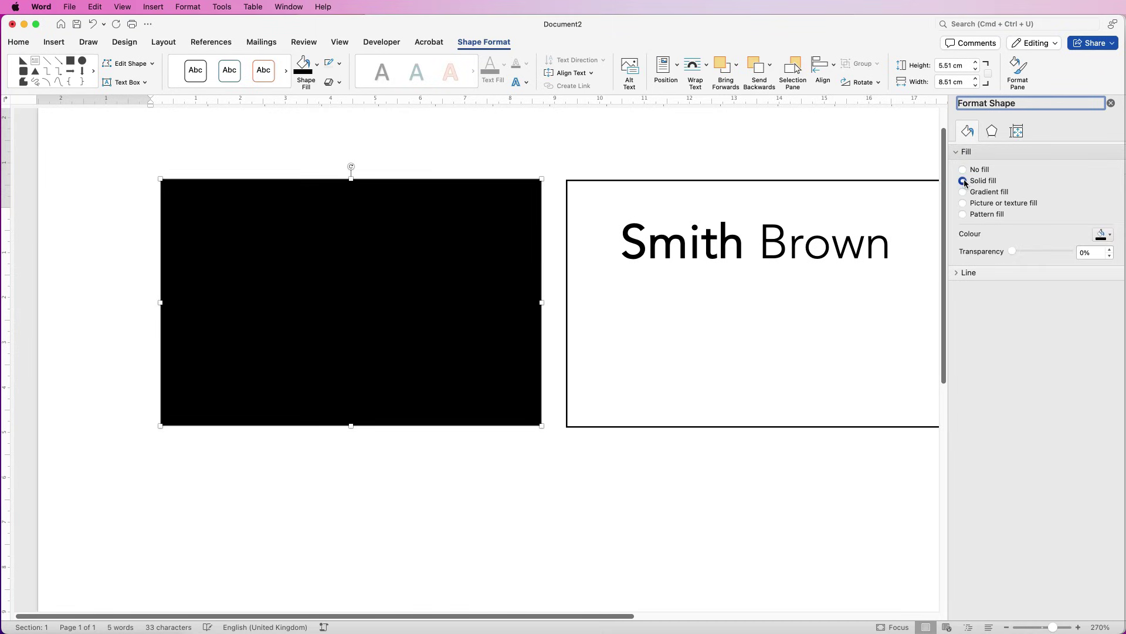
pyautogui.click(1103, 235)
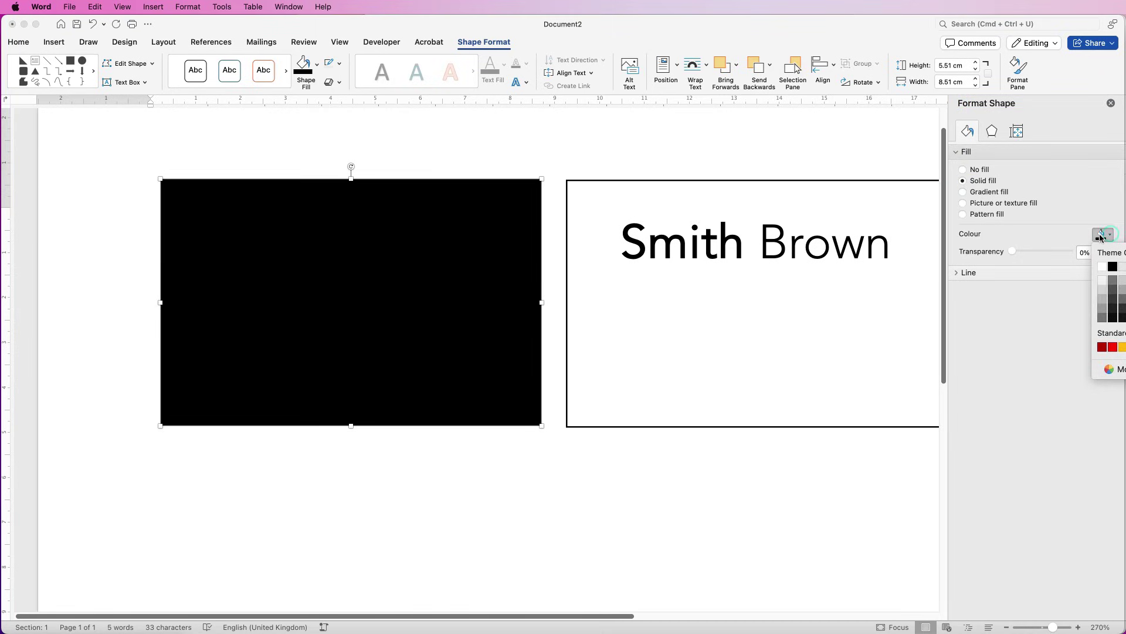
pyautogui.click(1122, 347)
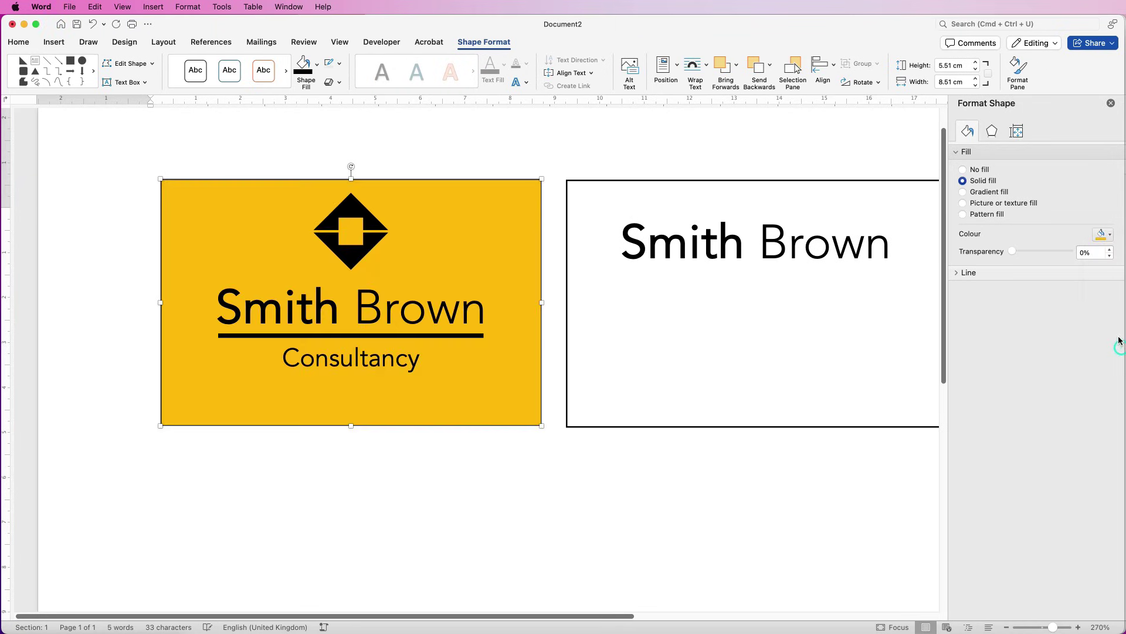
# - Change the card's fill to a custom blue, then switch it to a gradient fill
pyautogui.click(1103, 235)
pyautogui.click(1113, 368)
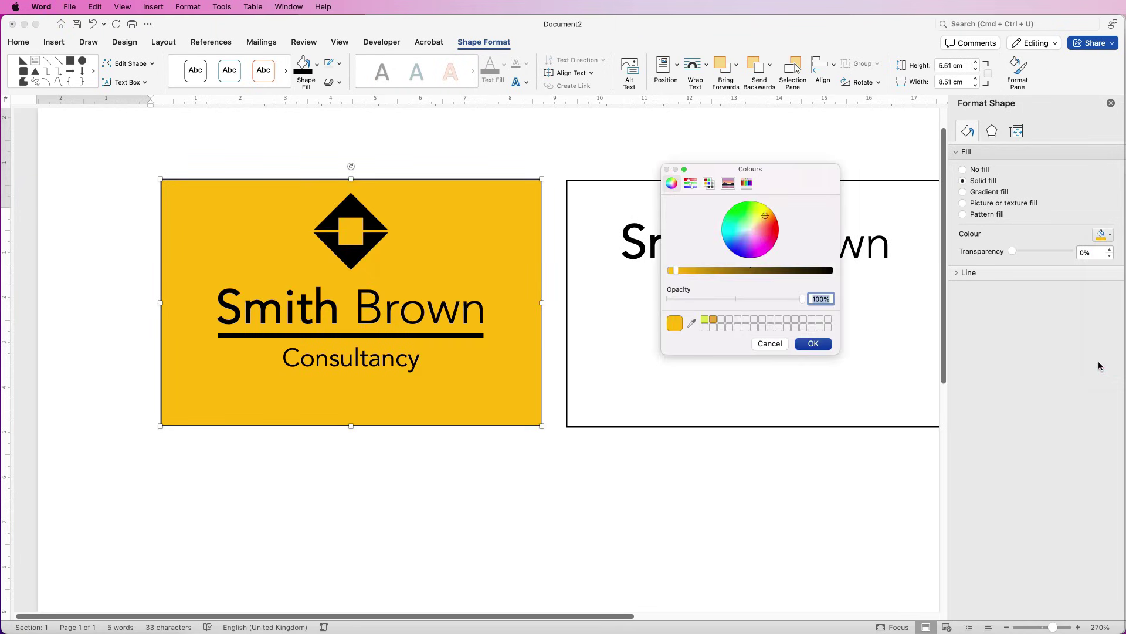
pyautogui.moveTo(760, 230)
pyautogui.mouseDown()
pyautogui.moveTo(764, 244)
pyautogui.moveTo(735, 238)
pyautogui.mouseUp()
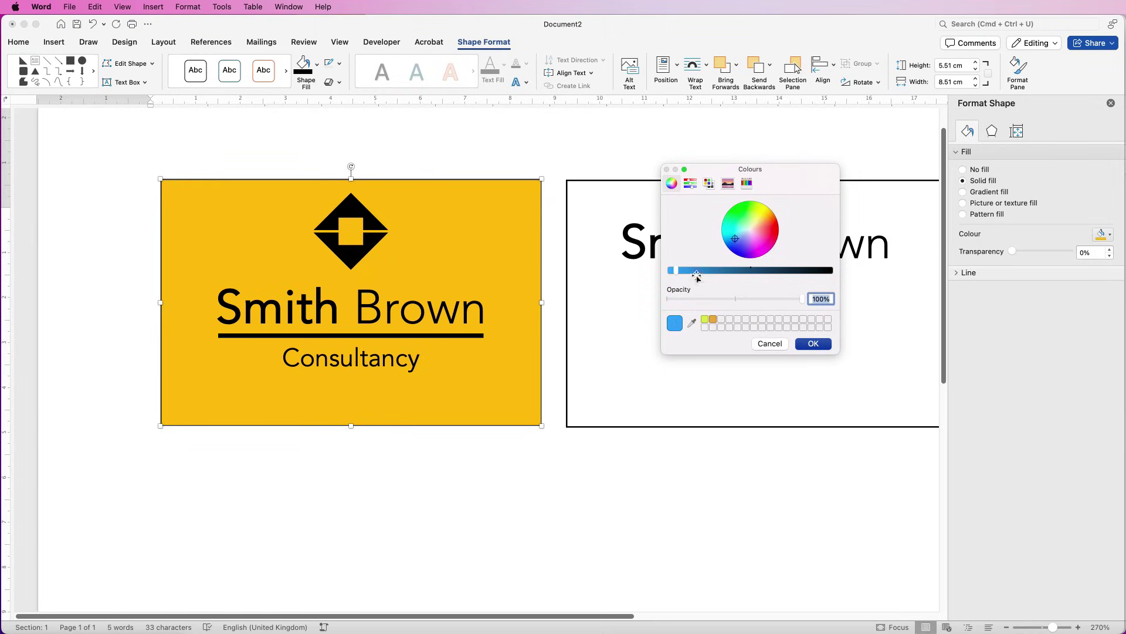
pyautogui.click(819, 345)
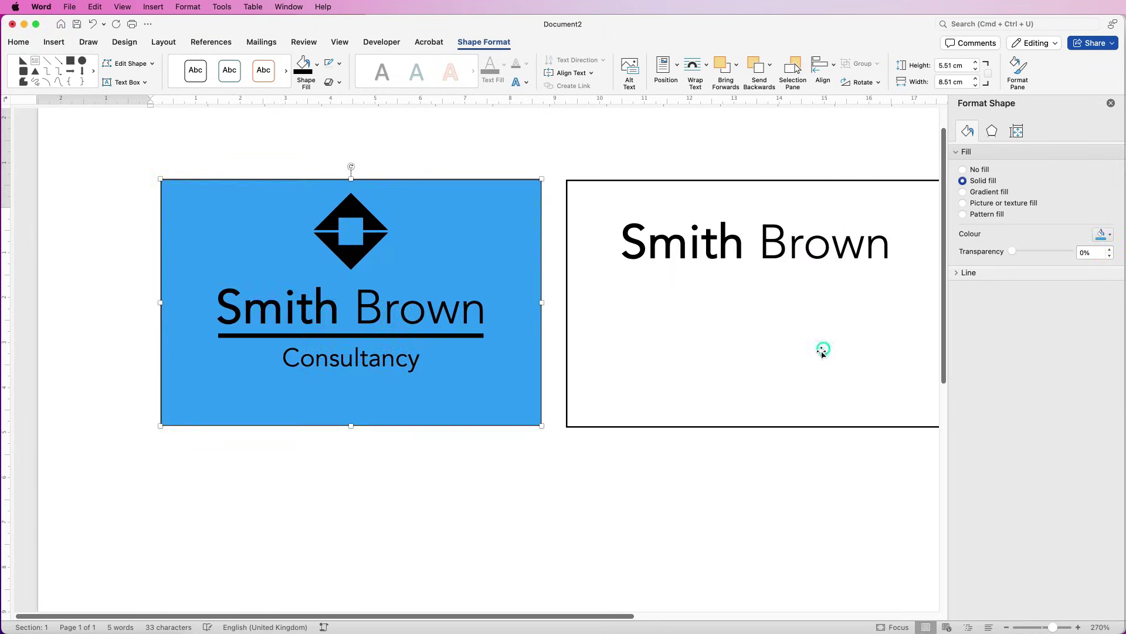
pyautogui.click(963, 192)
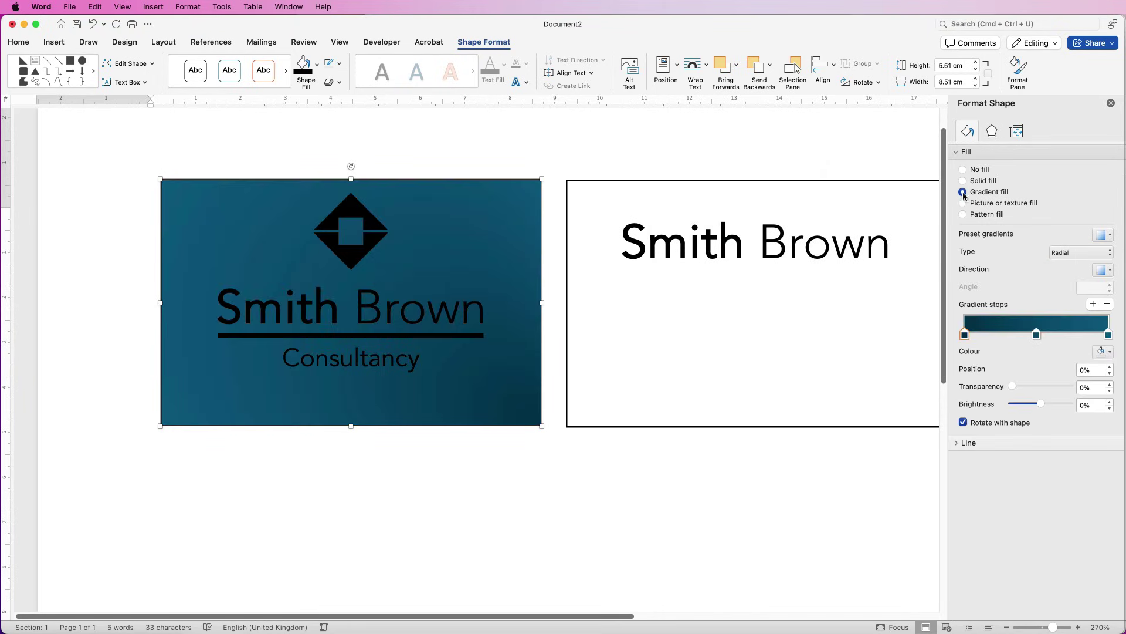
# - Set the first gradient stop to 1%, remove the middle stop, and make the first stop yellow
pyautogui.moveTo(966, 337)
pyautogui.mouseDown()
pyautogui.moveTo(1015, 336)
pyautogui.moveTo(967, 336)
pyautogui.mouseUp()
pyautogui.moveTo(1037, 337); pyautogui.dragTo(1043, 337)
pyautogui.click(1108, 305)
pyautogui.click(1109, 353)
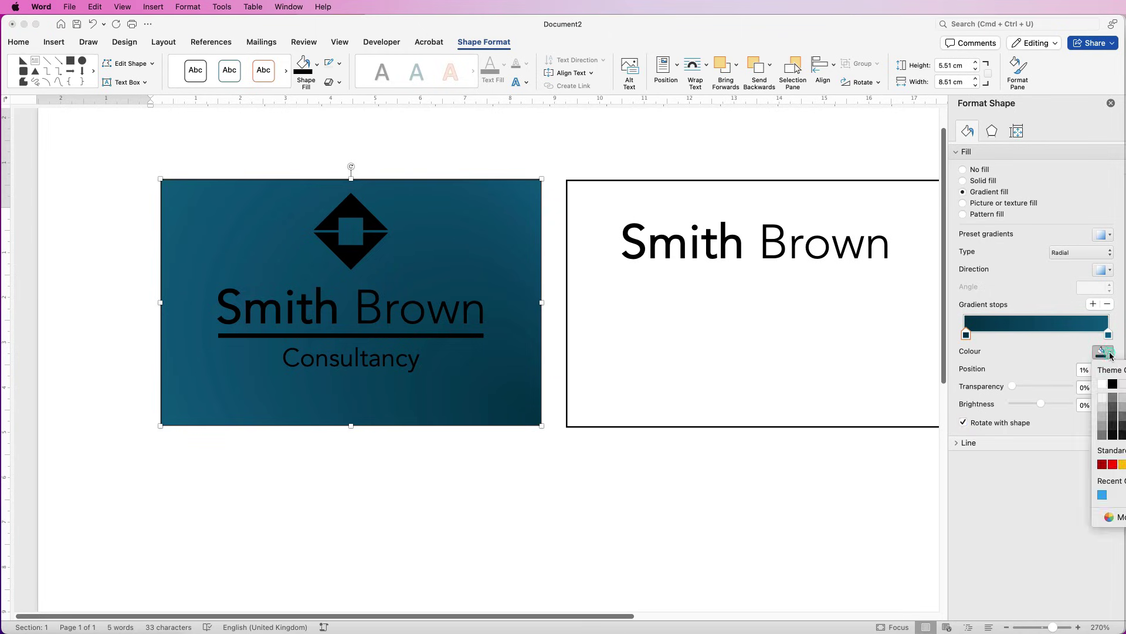
pyautogui.click(1122, 465)
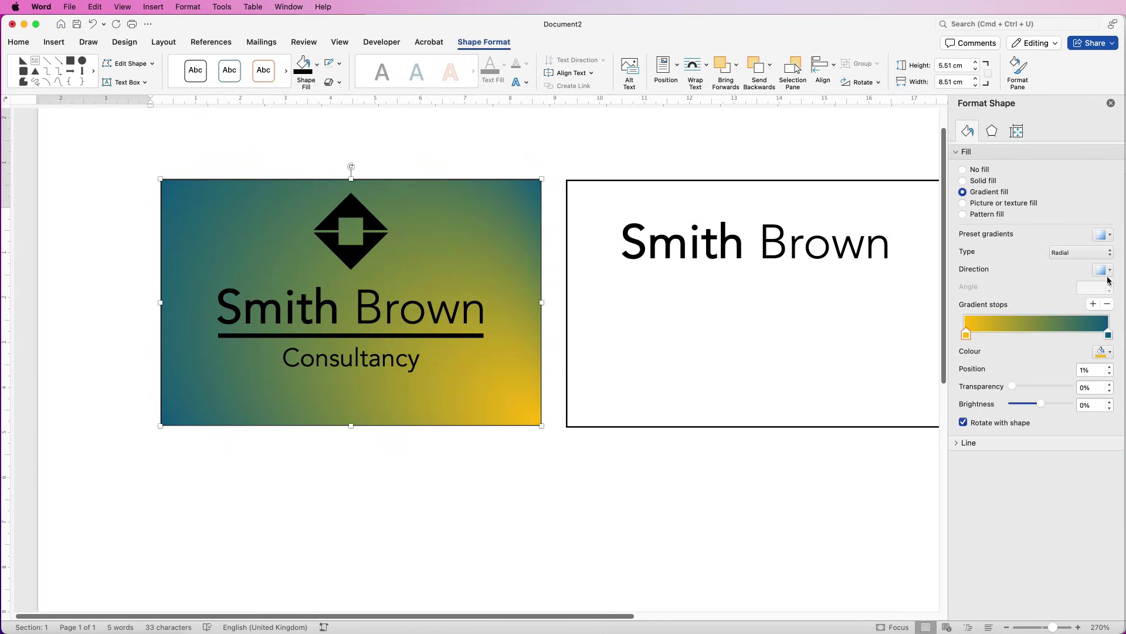
# - Make the gradient Linear, trying a diagonal direction before settling on horizontal, yellow to teal
pyautogui.click(1064, 254)
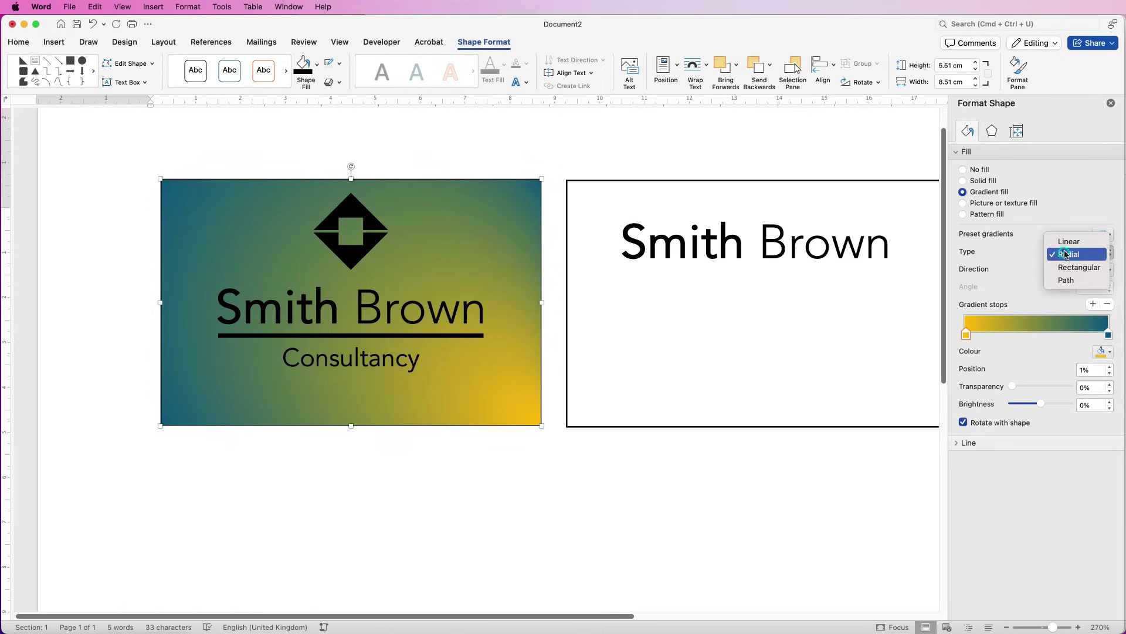
pyautogui.click(1067, 242)
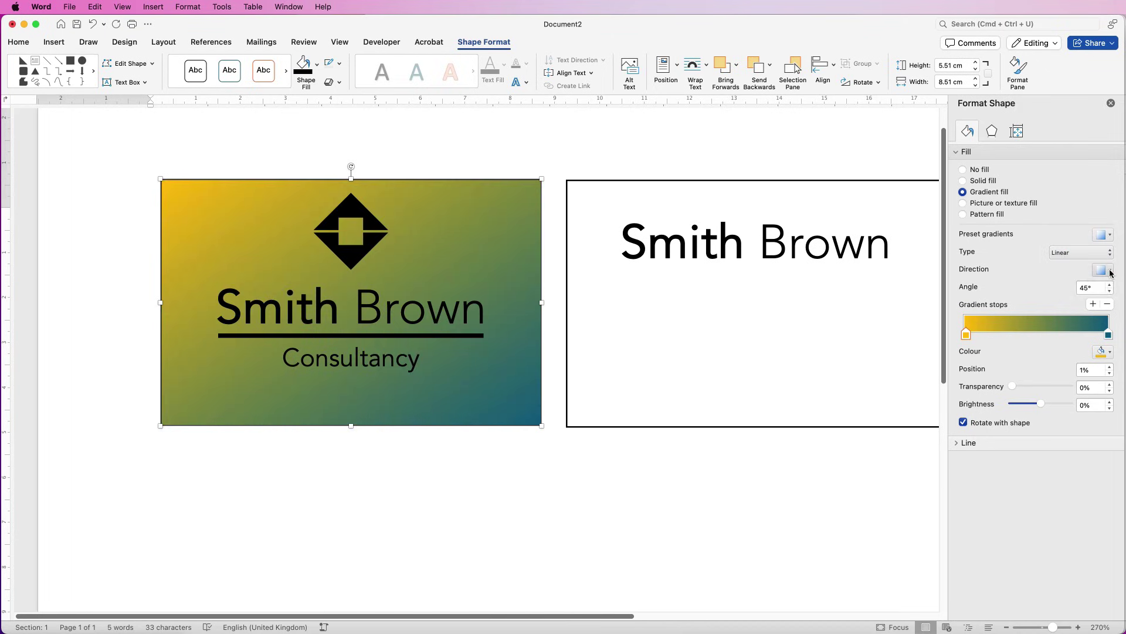
pyautogui.click(1103, 270)
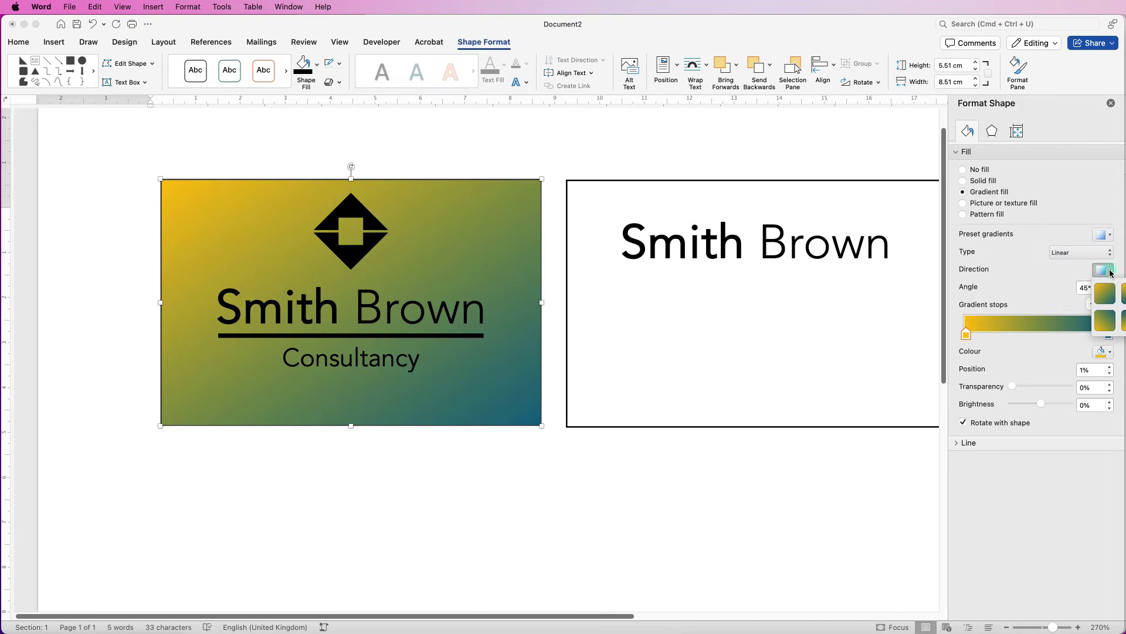
pyautogui.click(1107, 319)
pyautogui.click(1111, 271)
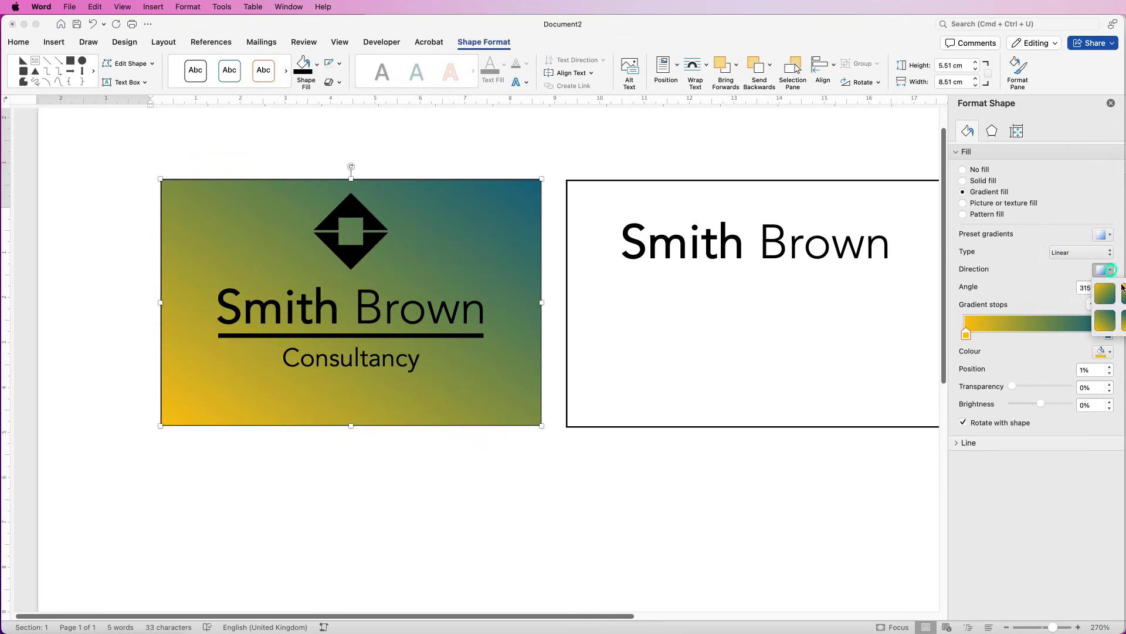
pyautogui.click(1104, 293)
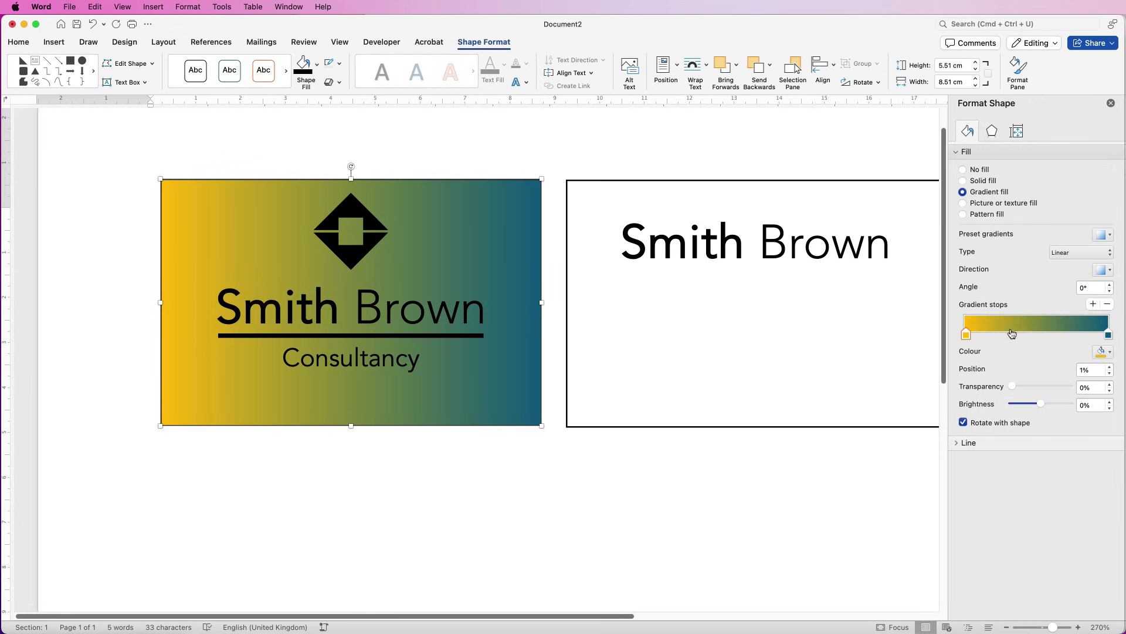
# - Make the first stop white and move the teal stop left, then set the card to No fill
pyautogui.click(1111, 353)
pyautogui.click(1103, 385)
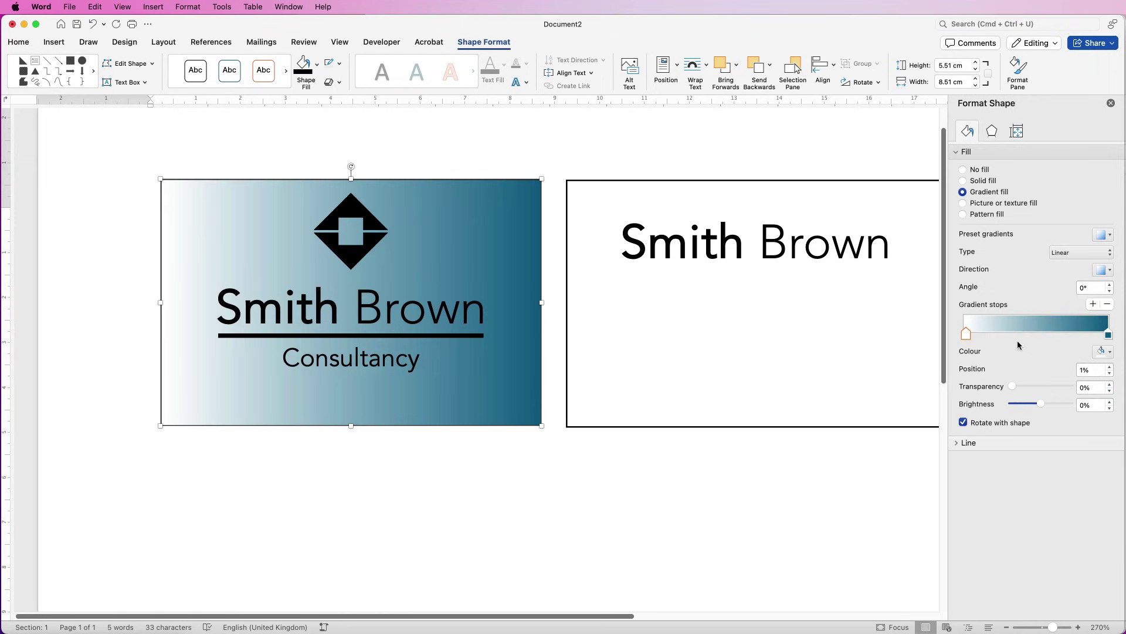
pyautogui.moveTo(1109, 334)
pyautogui.mouseDown()
pyautogui.moveTo(999, 335)
pyautogui.moveTo(1103, 345)
pyautogui.moveTo(1009, 346)
pyautogui.moveTo(1114, 348)
pyautogui.mouseUp()
pyautogui.click(964, 170)
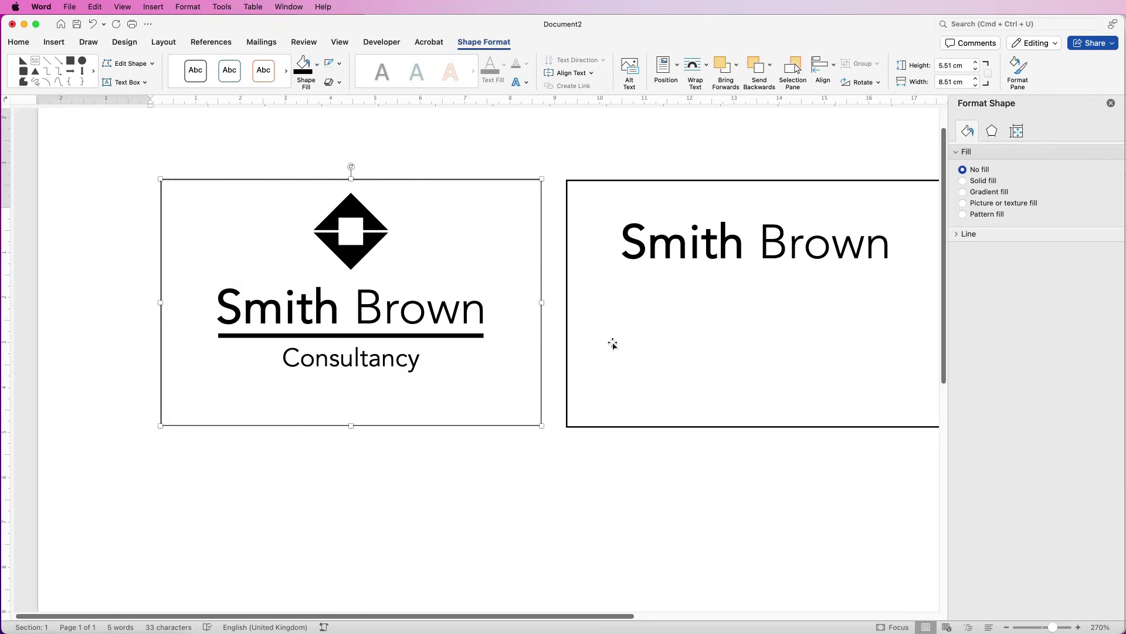
# - Drag the right card's Smith Brown text box taller
pyautogui.moveTo(612, 616); pyautogui.dragTo(661, 613)
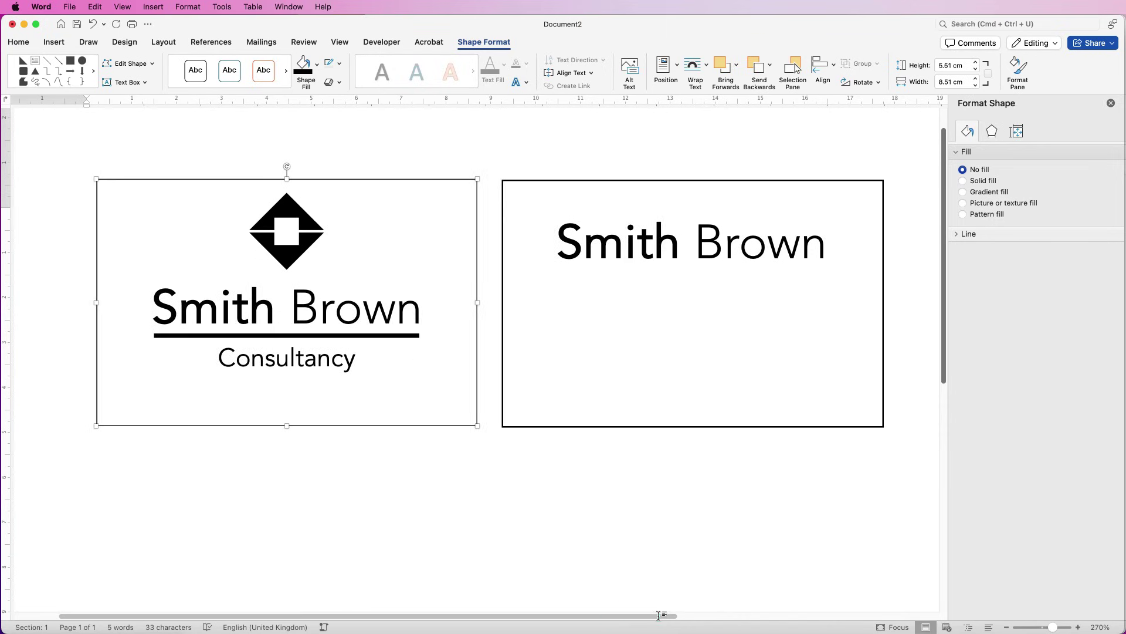
pyautogui.click(707, 243)
pyautogui.moveTo(687, 283); pyautogui.dragTo(687, 406)
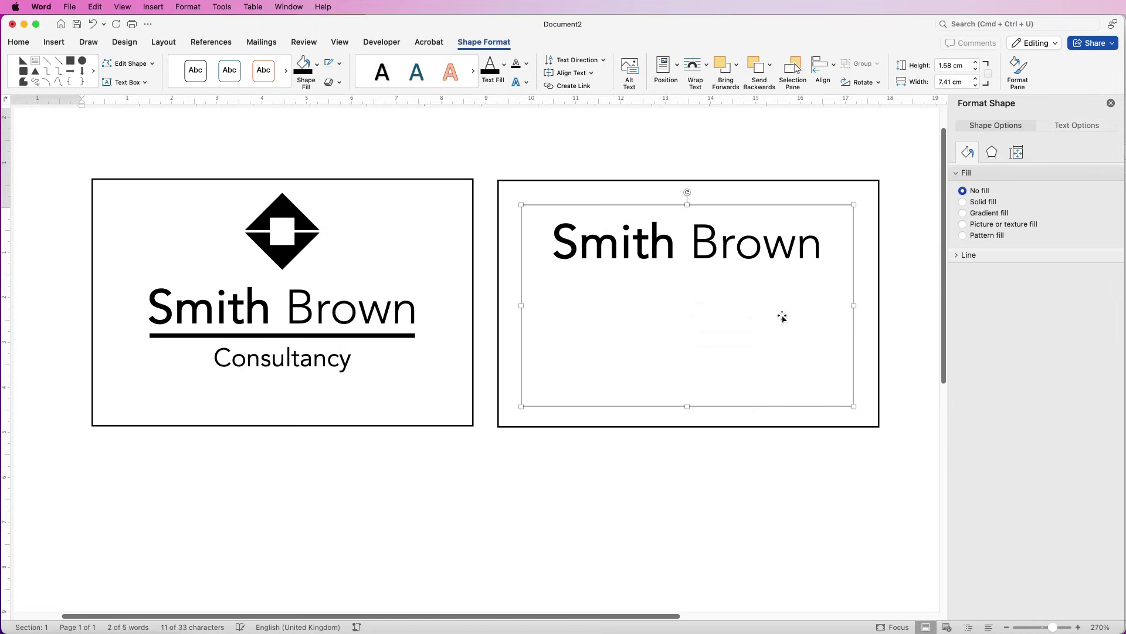
# - Set Smith Brown to 8 pt, not bold, and left-aligned
pyautogui.doubleClick(754, 244)
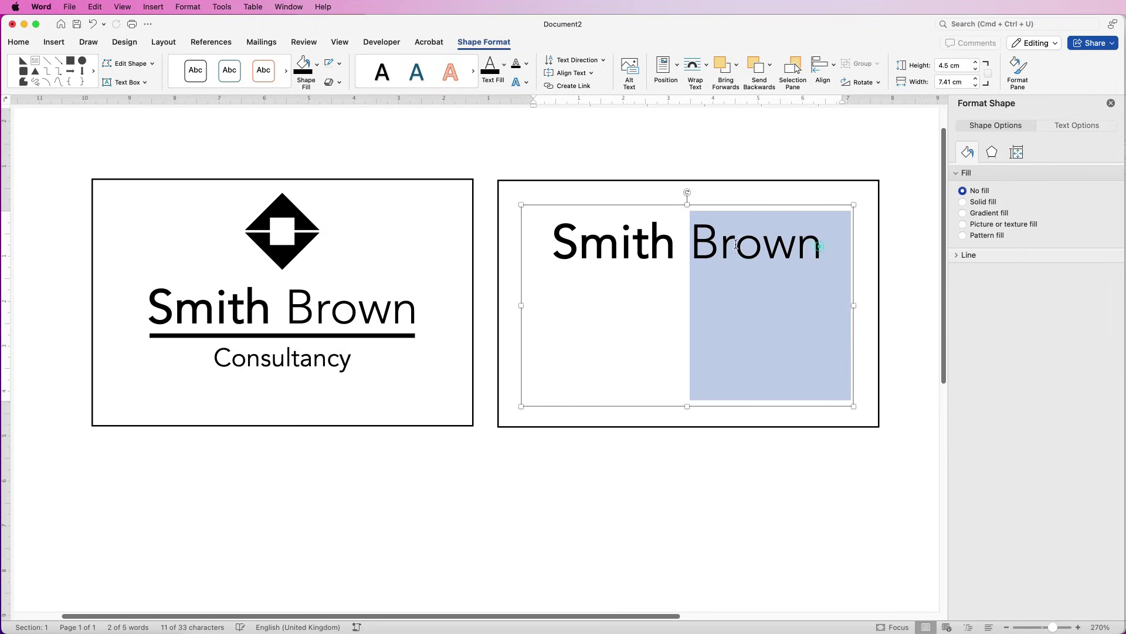
pyautogui.moveTo(754, 243); pyautogui.dragTo(616, 243)
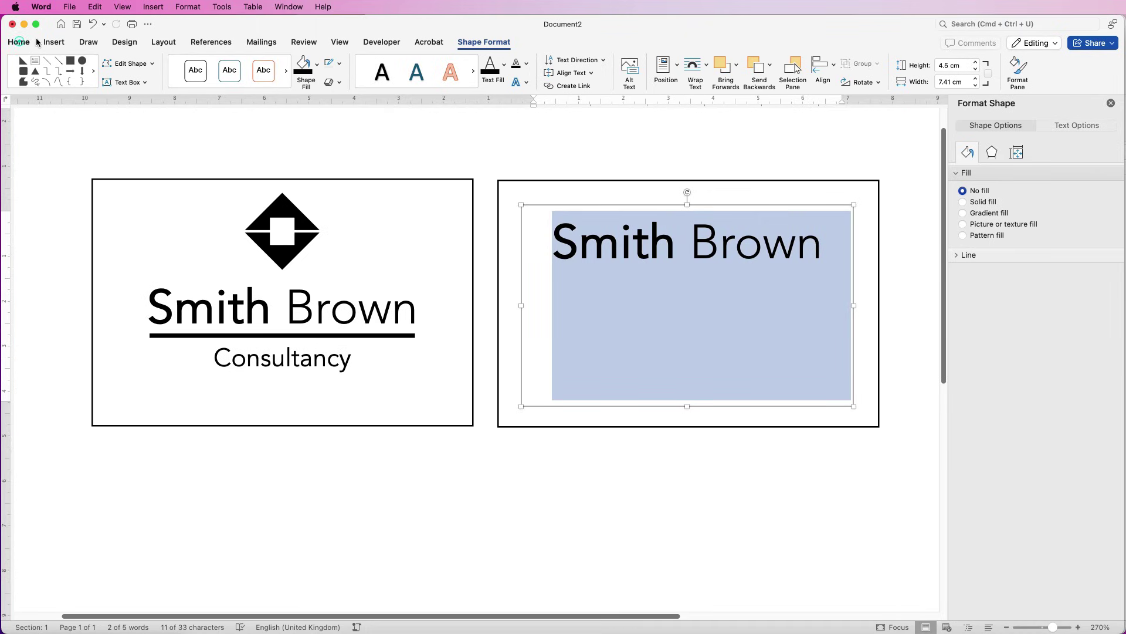
pyautogui.click(19, 42)
pyautogui.click(115, 63)
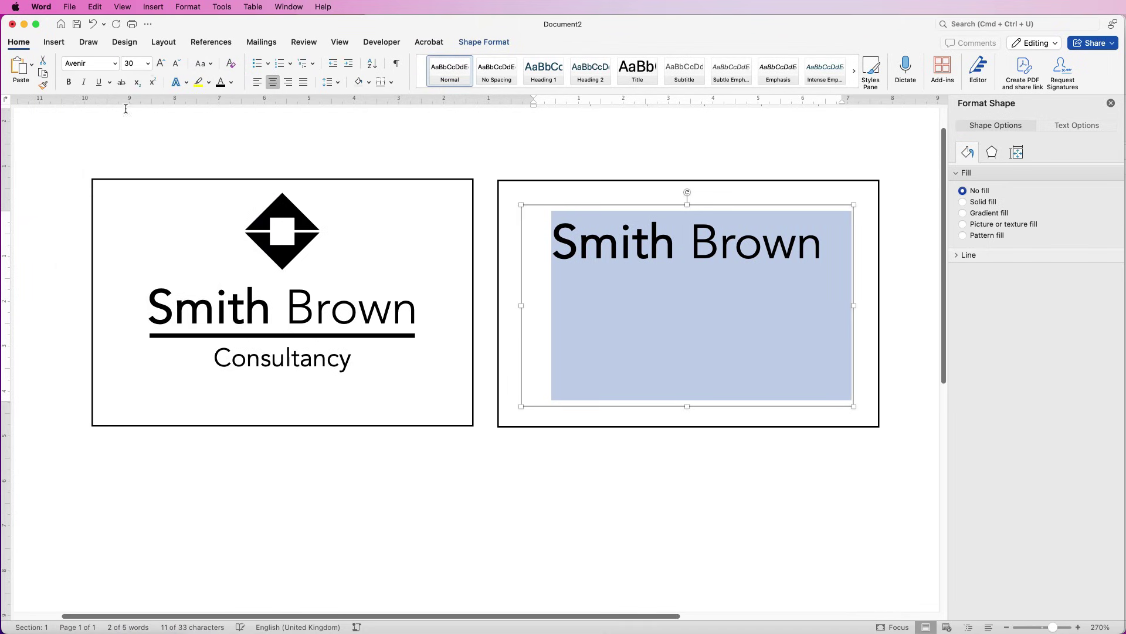
pyautogui.click(148, 63)
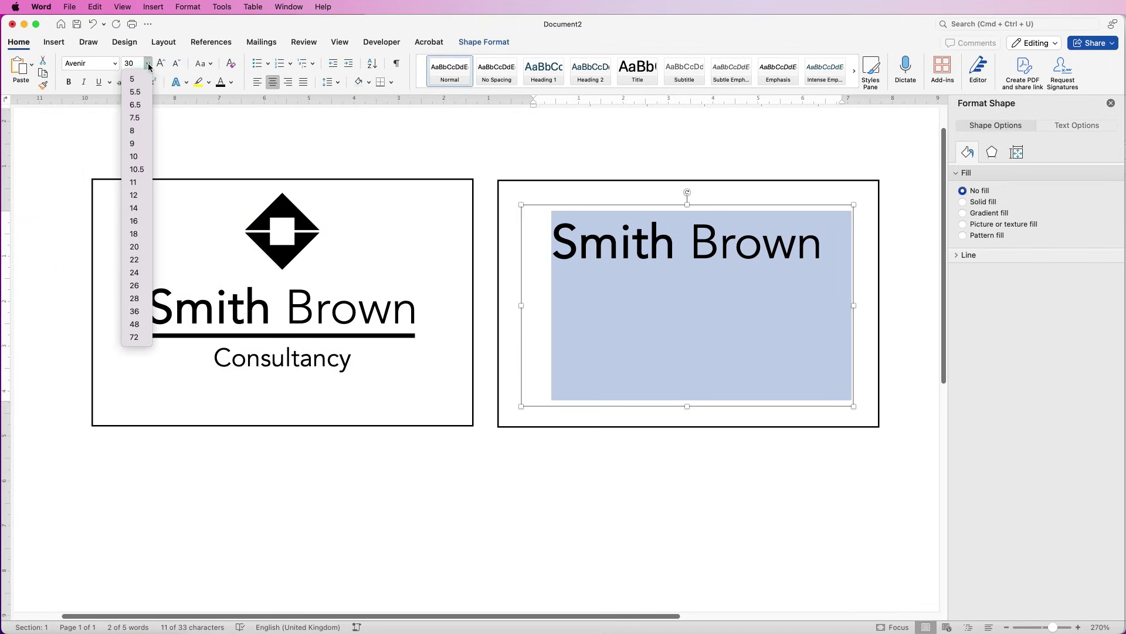
pyautogui.click(135, 130)
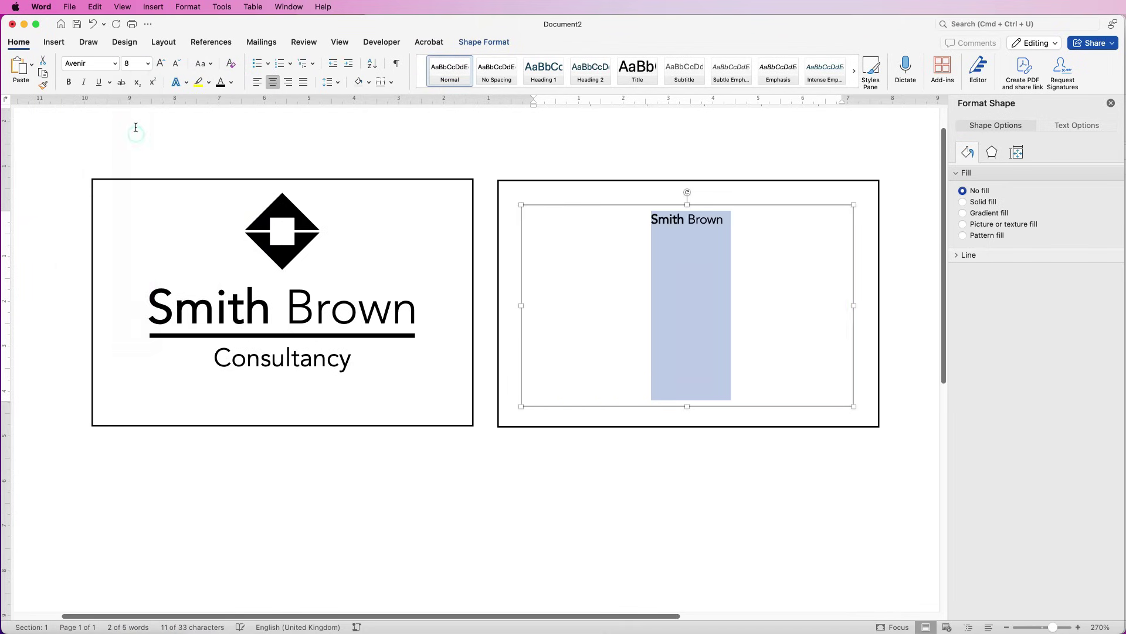
pyautogui.click(69, 82)
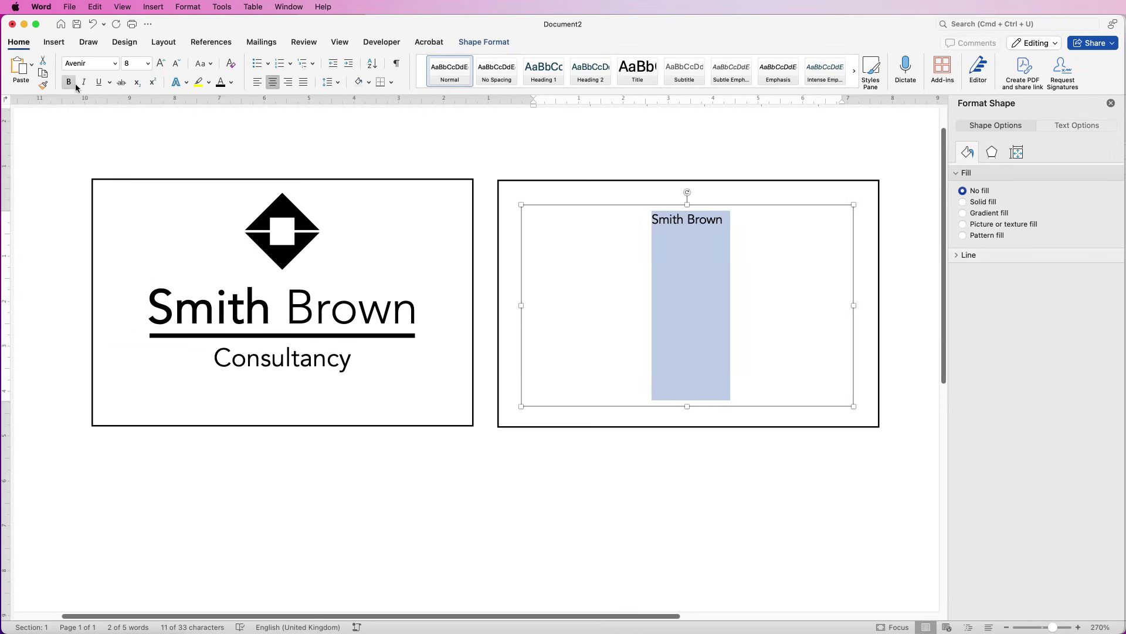
pyautogui.click(257, 82)
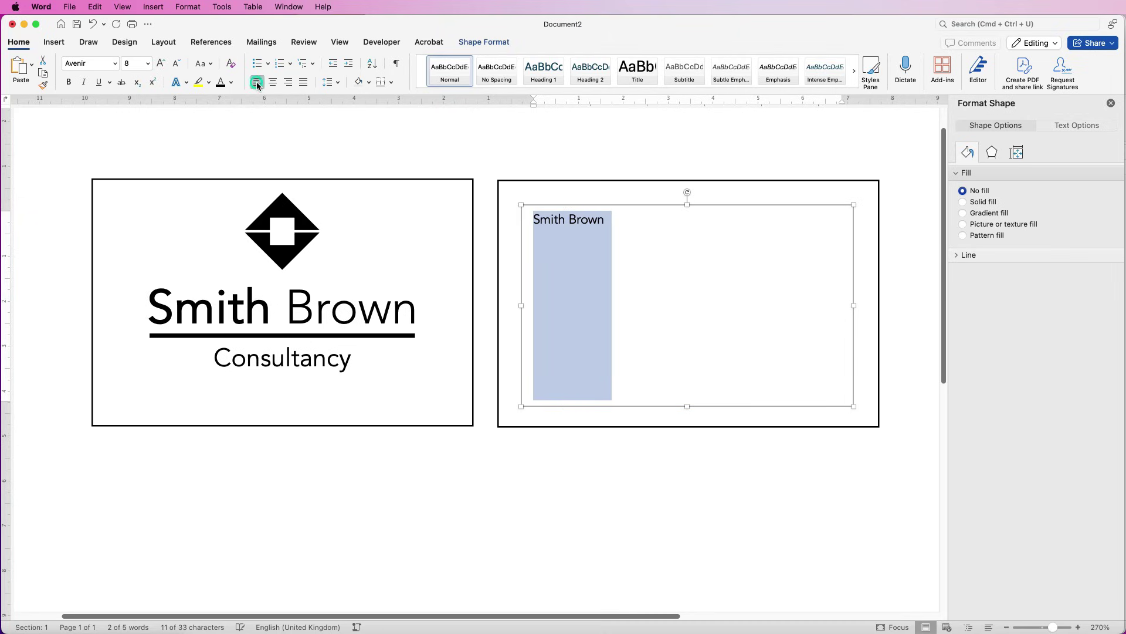
pyautogui.click(635, 255)
pyautogui.moveTo(633, 253); pyautogui.dragTo(553, 215)
# - Paste the contact details over Smith Brown and set their line spacing to 1.15
pyautogui.press('super+v')
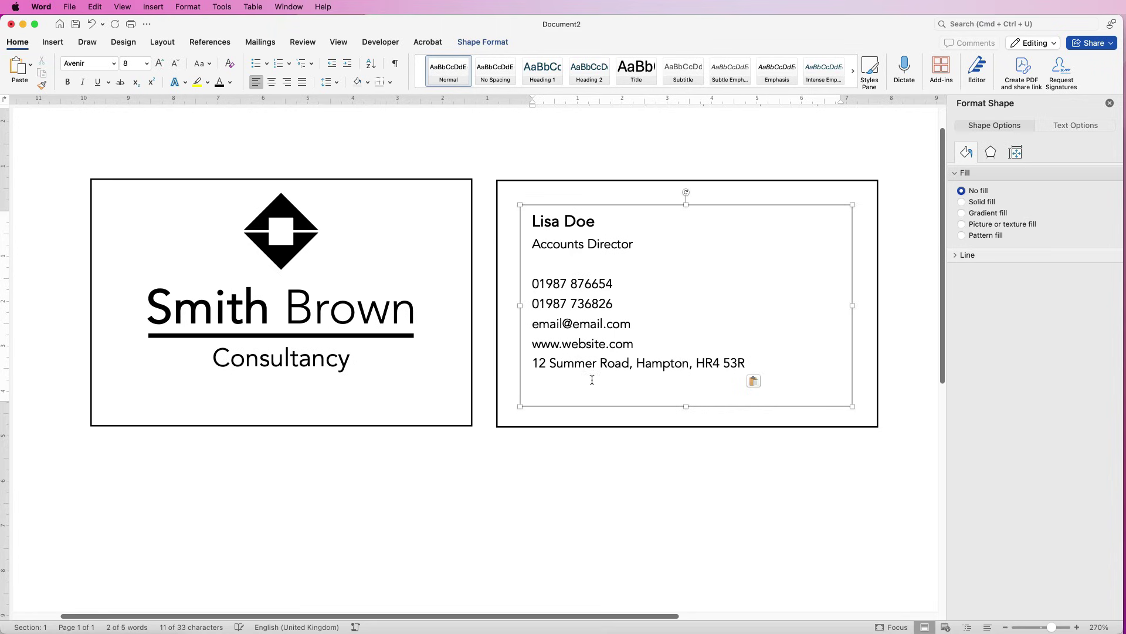
pyautogui.moveTo(746, 363); pyautogui.dragTo(549, 223)
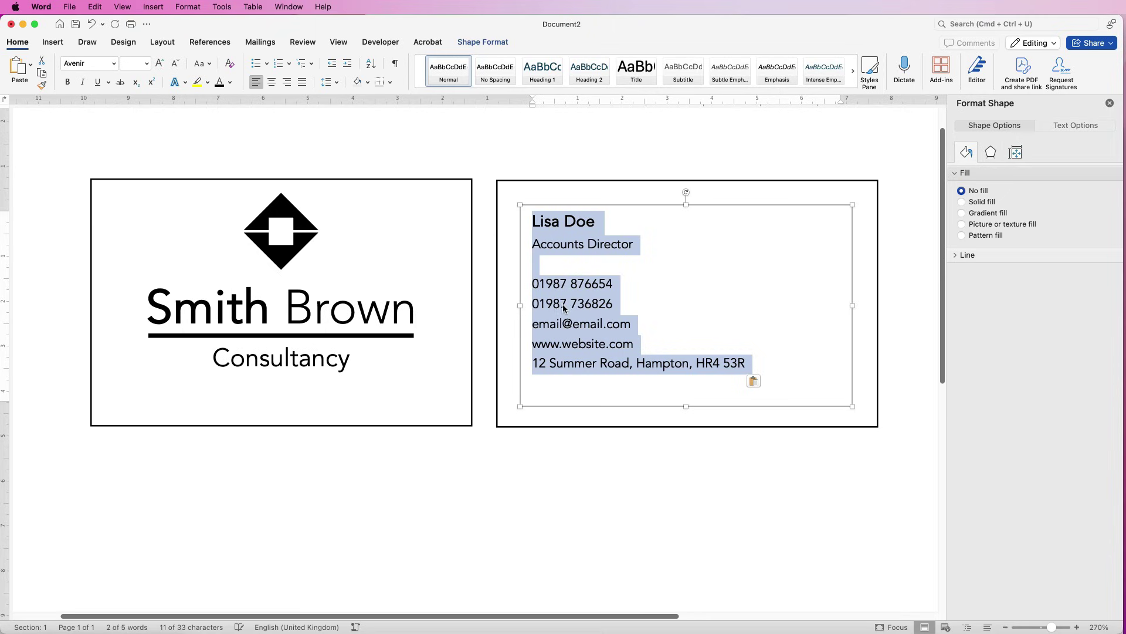
pyautogui.click(337, 83)
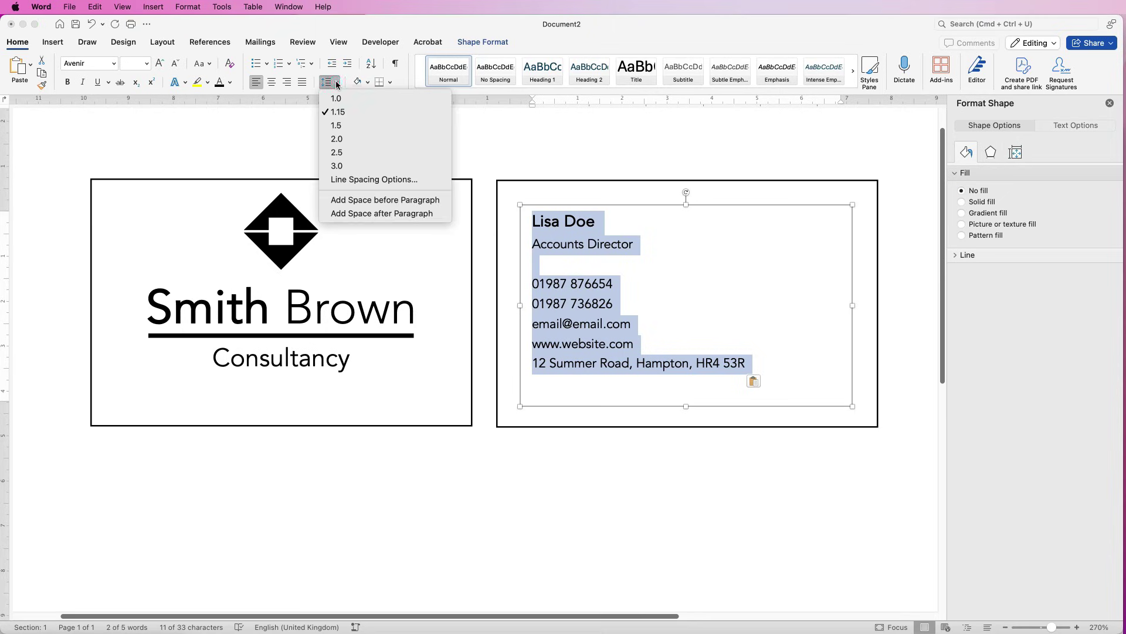
pyautogui.click(336, 98)
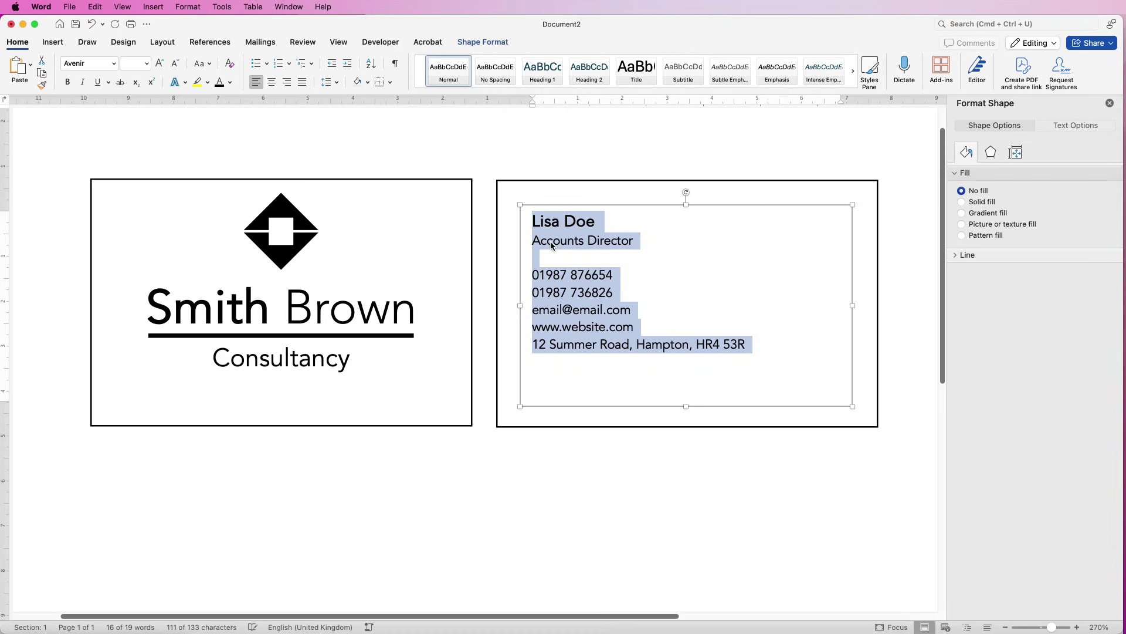
pyautogui.click(338, 82)
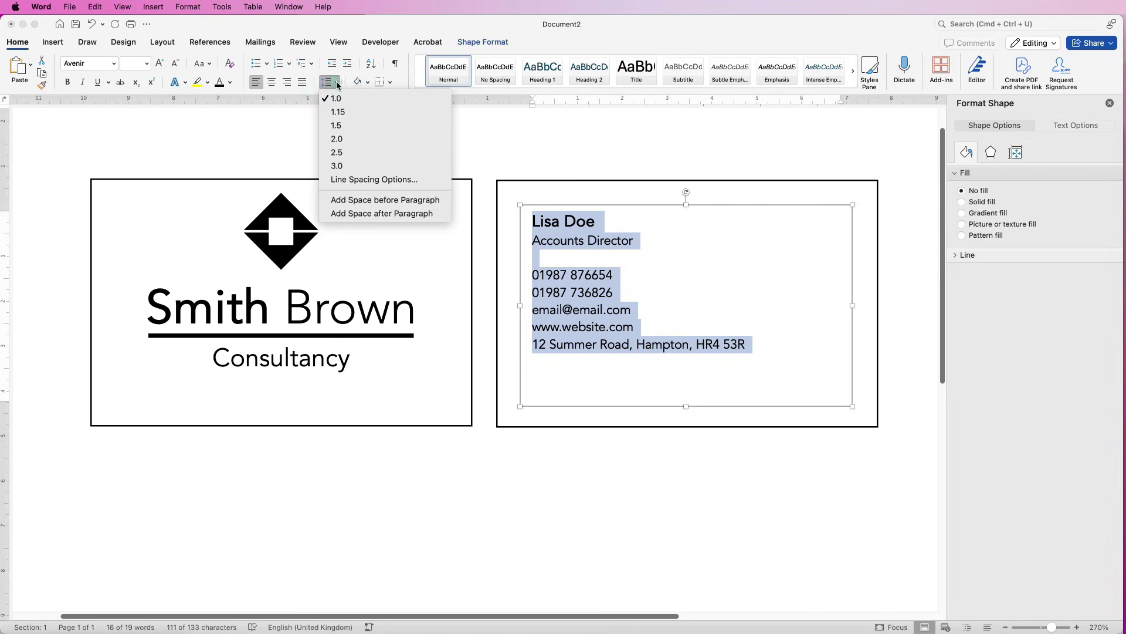
pyautogui.click(336, 112)
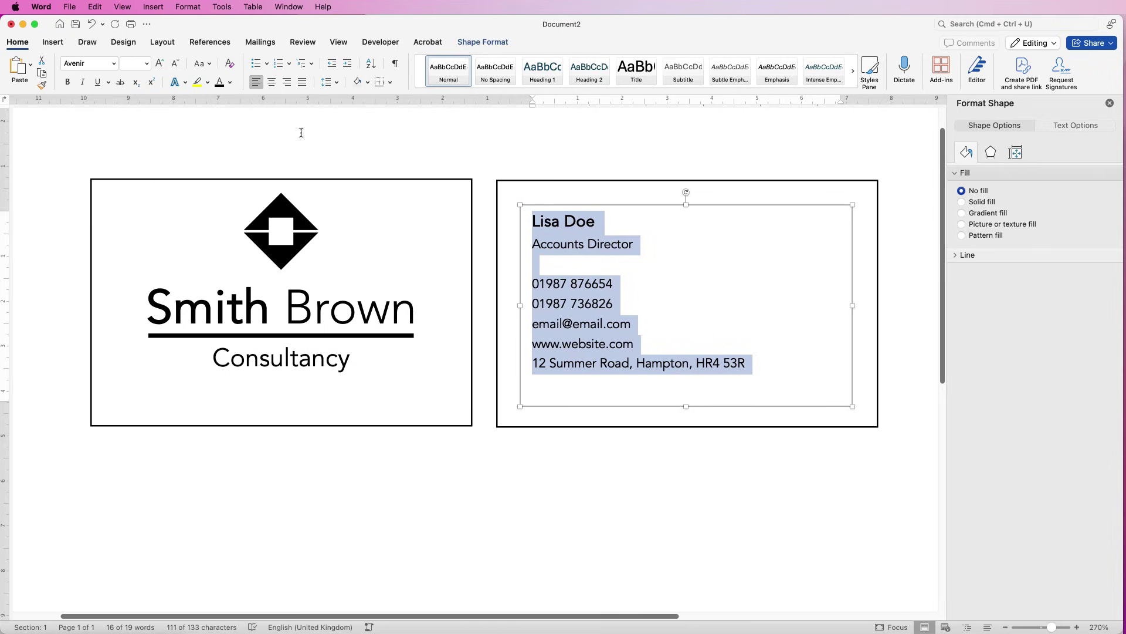
# - Try red and orange-red on the contact text, revert to black, and shorten the box to 3.86 cm high
pyautogui.click(229, 83)
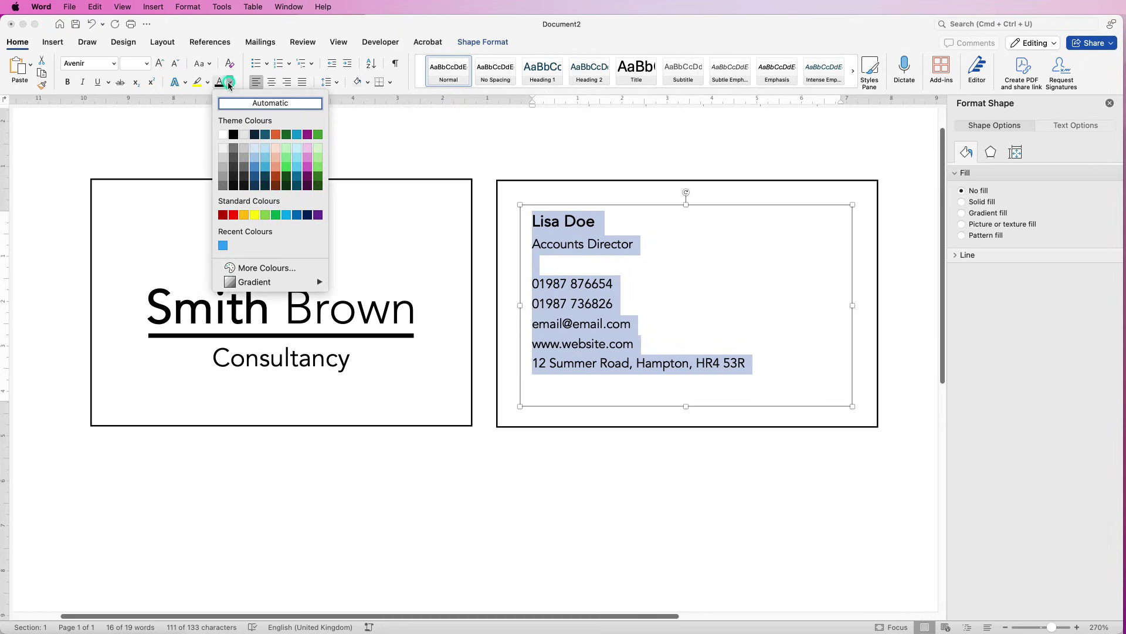
pyautogui.click(233, 215)
pyautogui.click(230, 82)
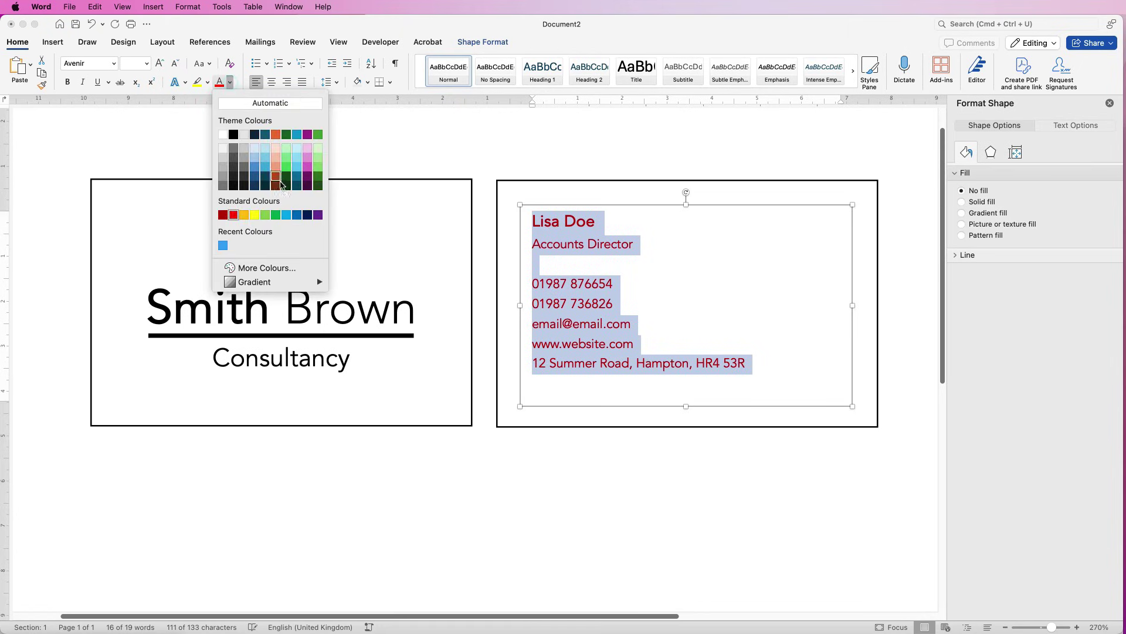
pyautogui.click(277, 181)
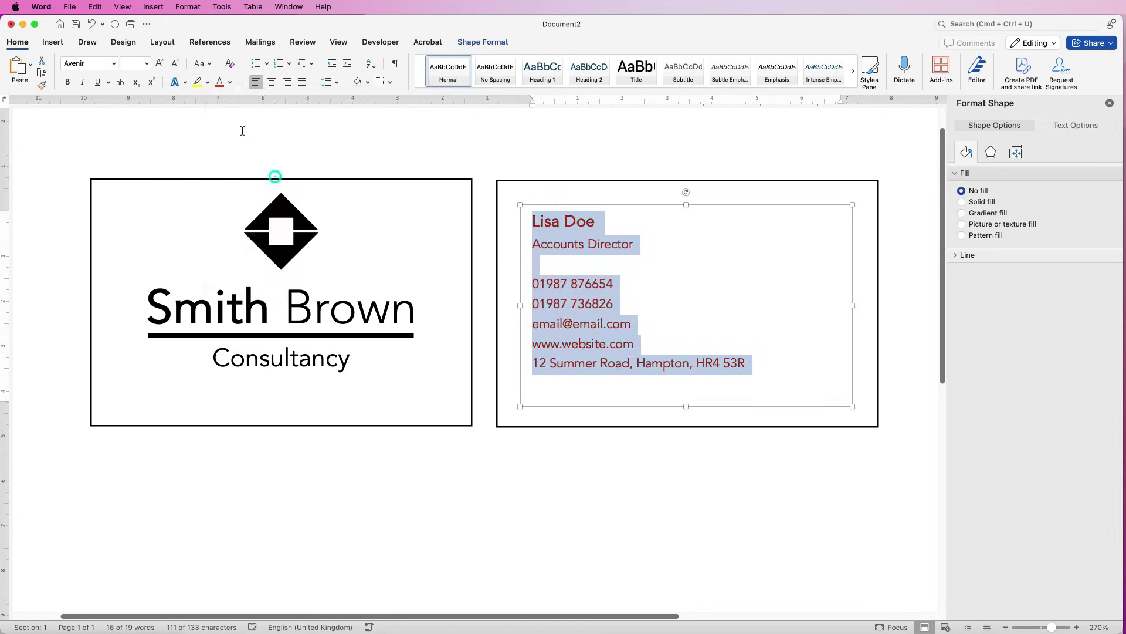
pyautogui.click(230, 84)
pyautogui.click(234, 135)
pyautogui.click(230, 83)
pyautogui.click(232, 105)
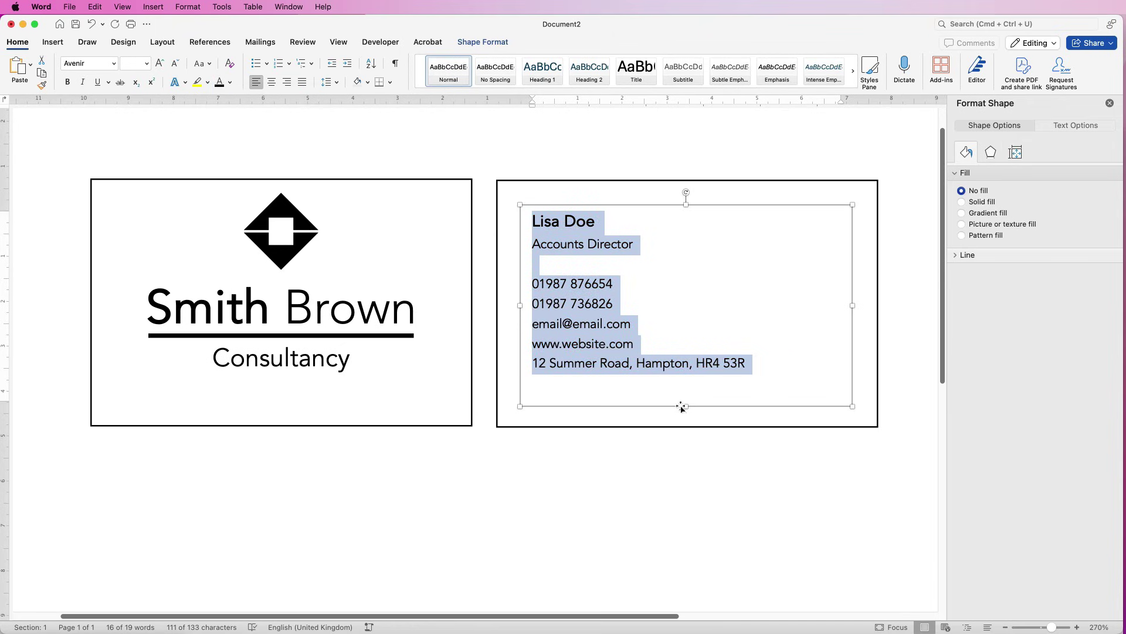
pyautogui.moveTo(687, 406); pyautogui.dragTo(691, 376)
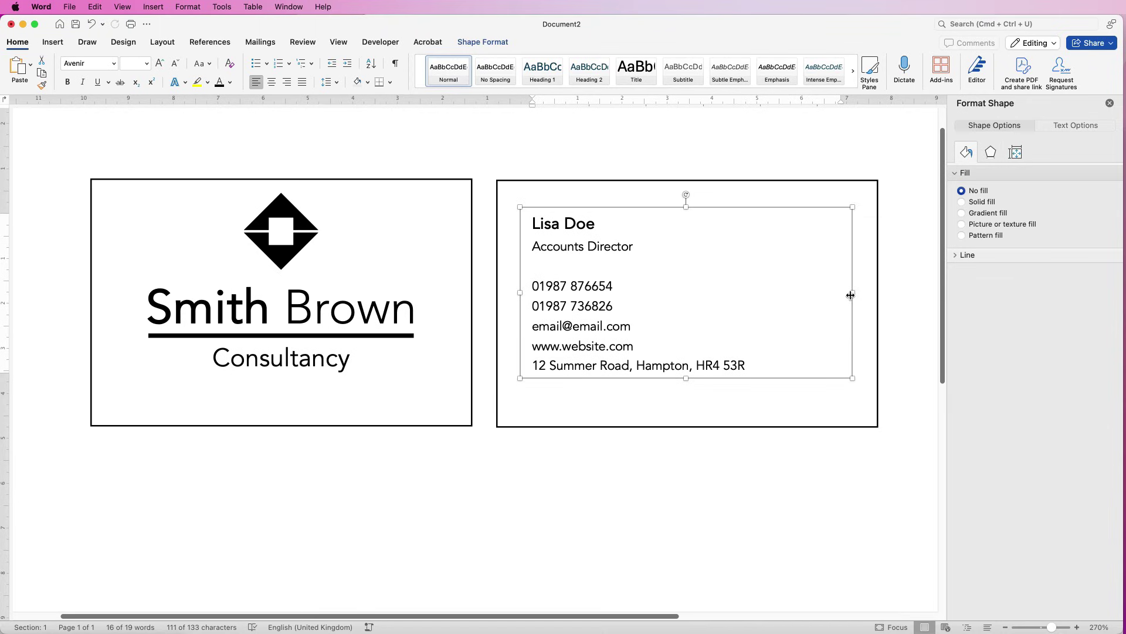
# - Narrow the contact text box from the right and nudge it slightly right and down
pyautogui.moveTo(843, 291); pyautogui.dragTo(805, 291)
pyautogui.moveTo(585, 319)
pyautogui.mouseDown()
pyautogui.moveTo(603, 310)
pyautogui.moveTo(589, 331)
pyautogui.moveTo(566, 333)
pyautogui.moveTo(594, 332)
pyautogui.mouseUp()
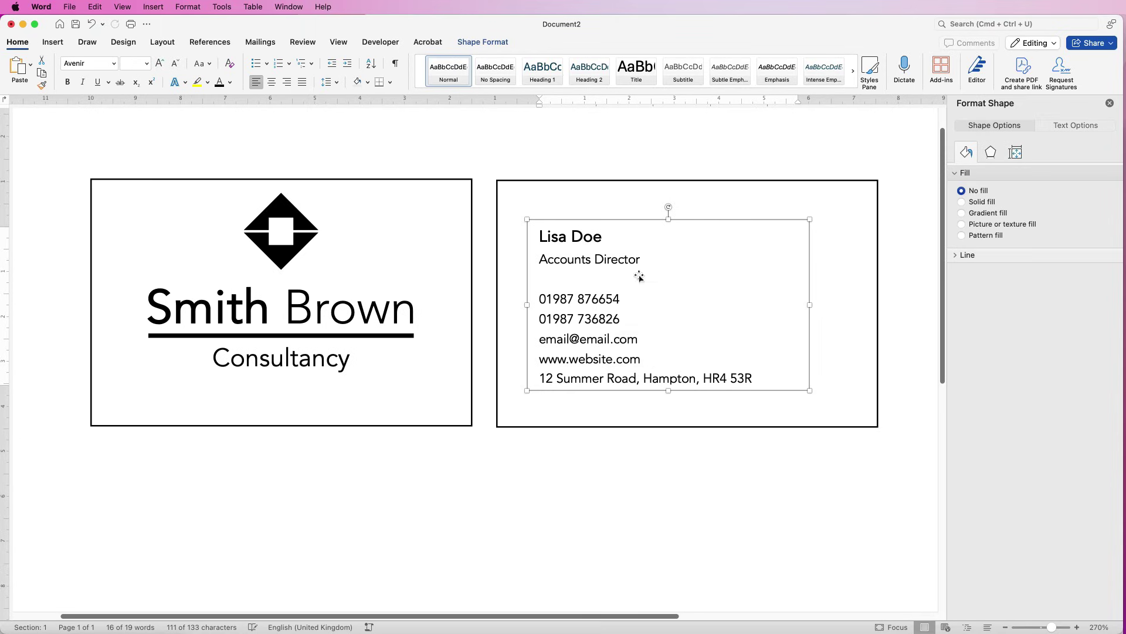
pyautogui.click(803, 179)
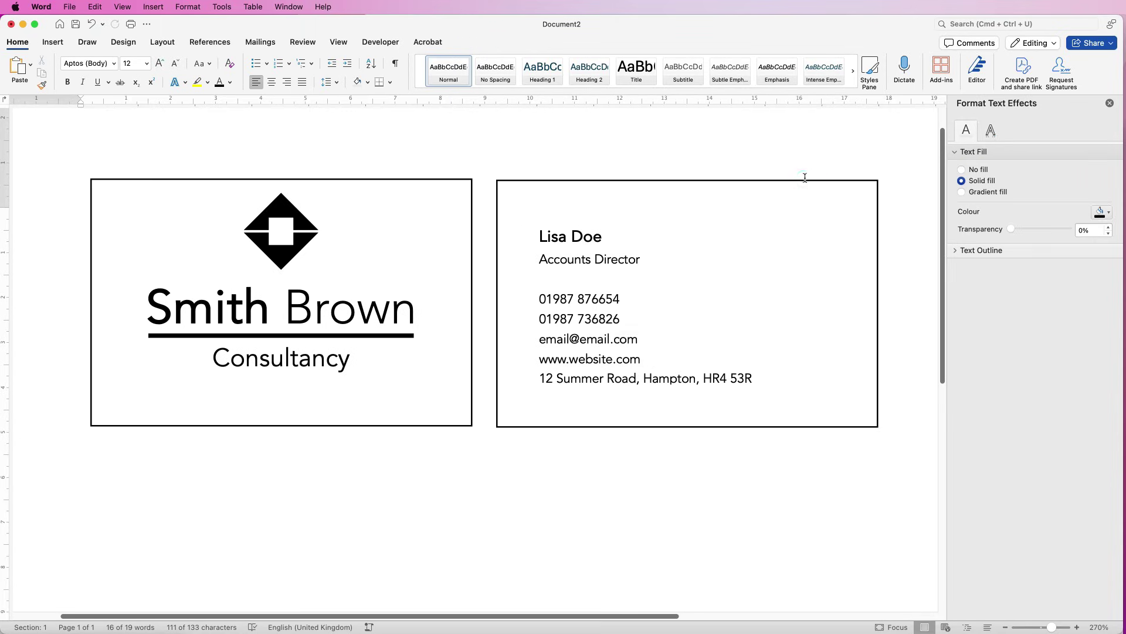
# - Align the contact text box and back card rectangle to middle
pyautogui.click(621, 322)
pyautogui.click(604, 265)
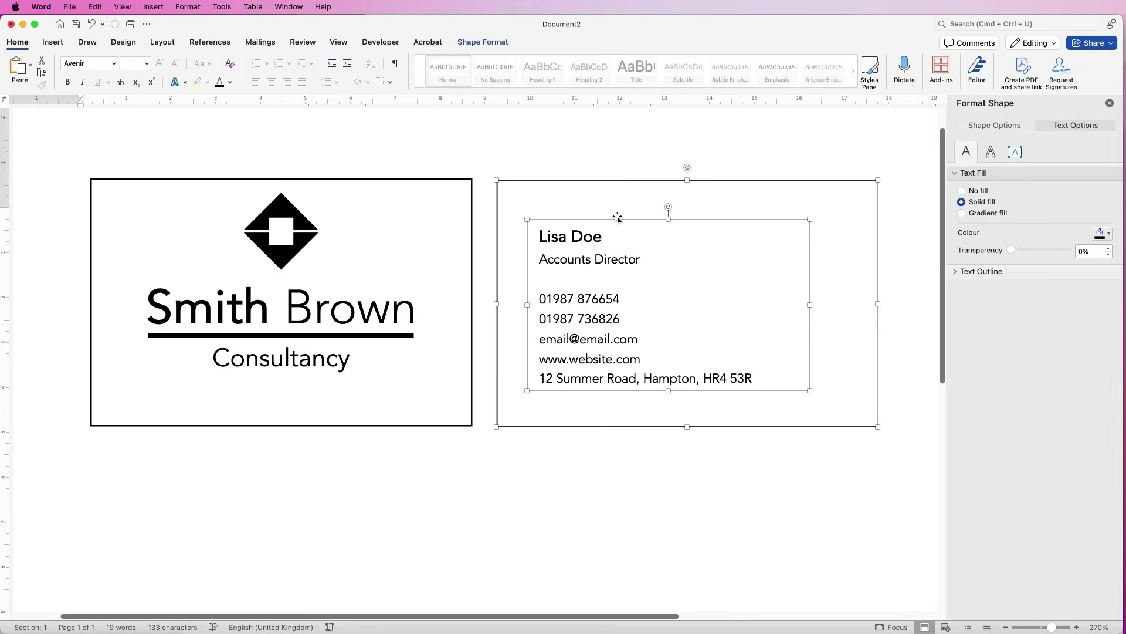
pyautogui.click(501, 42)
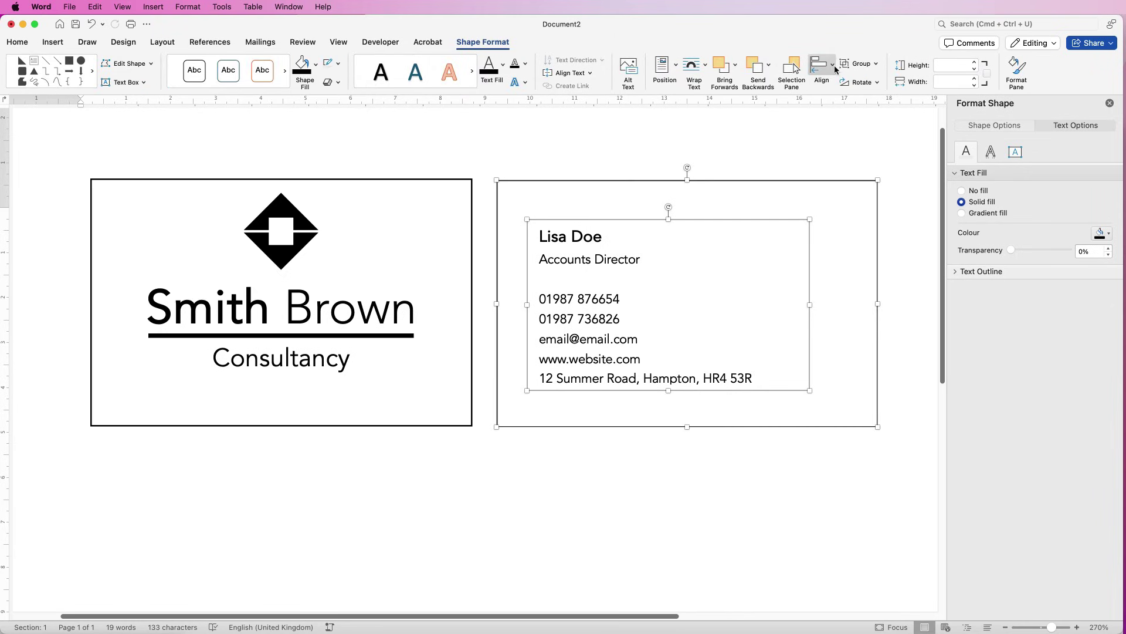
pyautogui.click(834, 69)
pyautogui.click(849, 176)
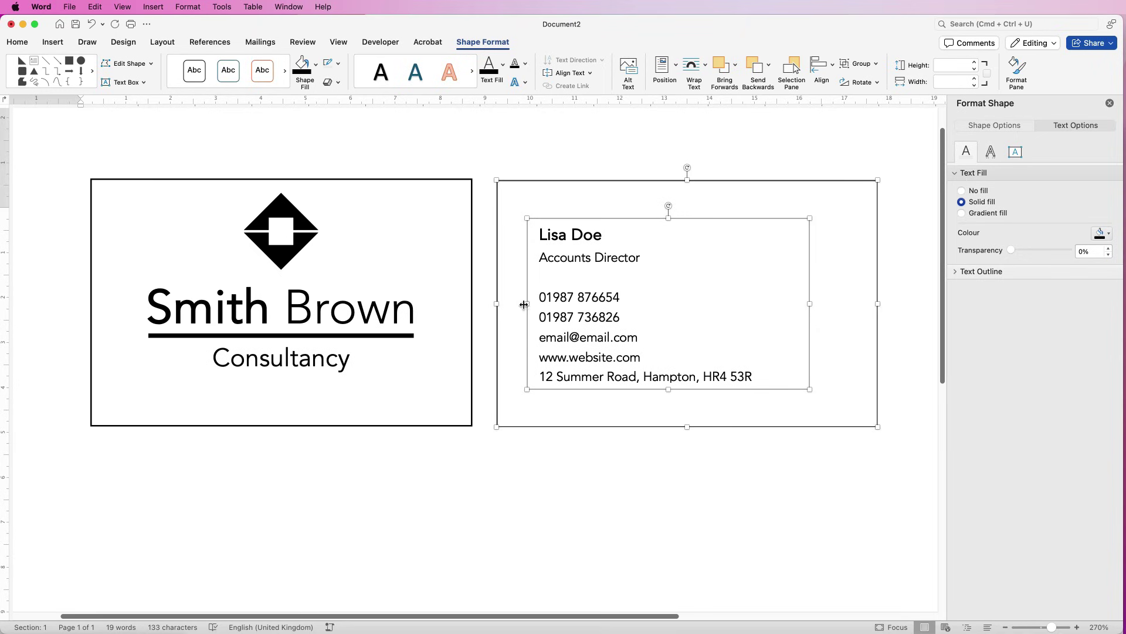
pyautogui.click(535, 477)
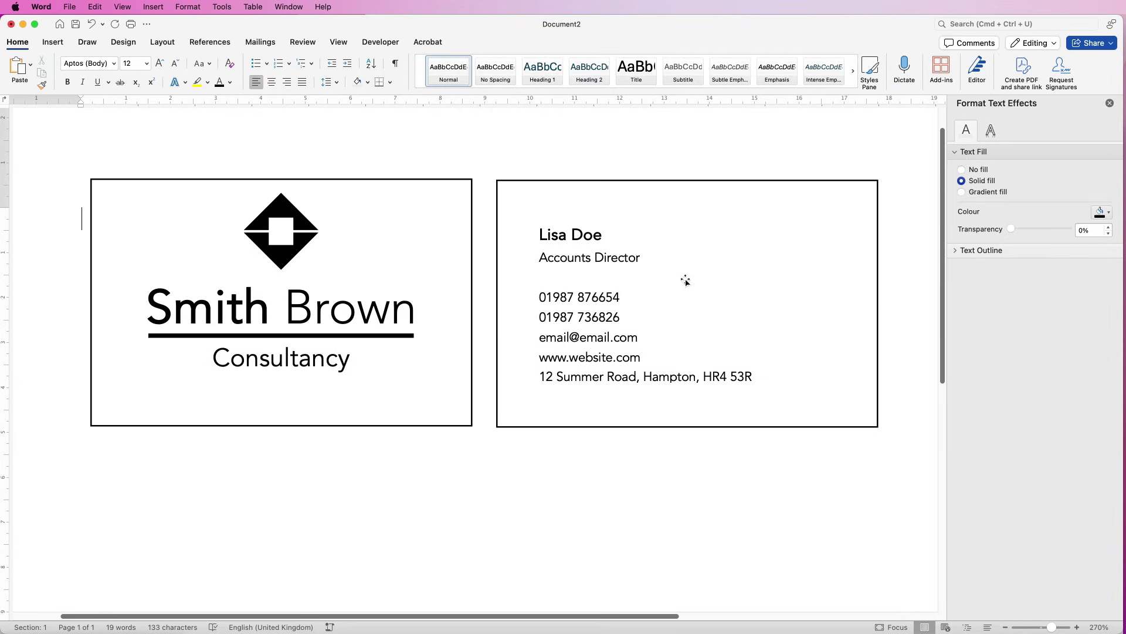
pyautogui.click(298, 233)
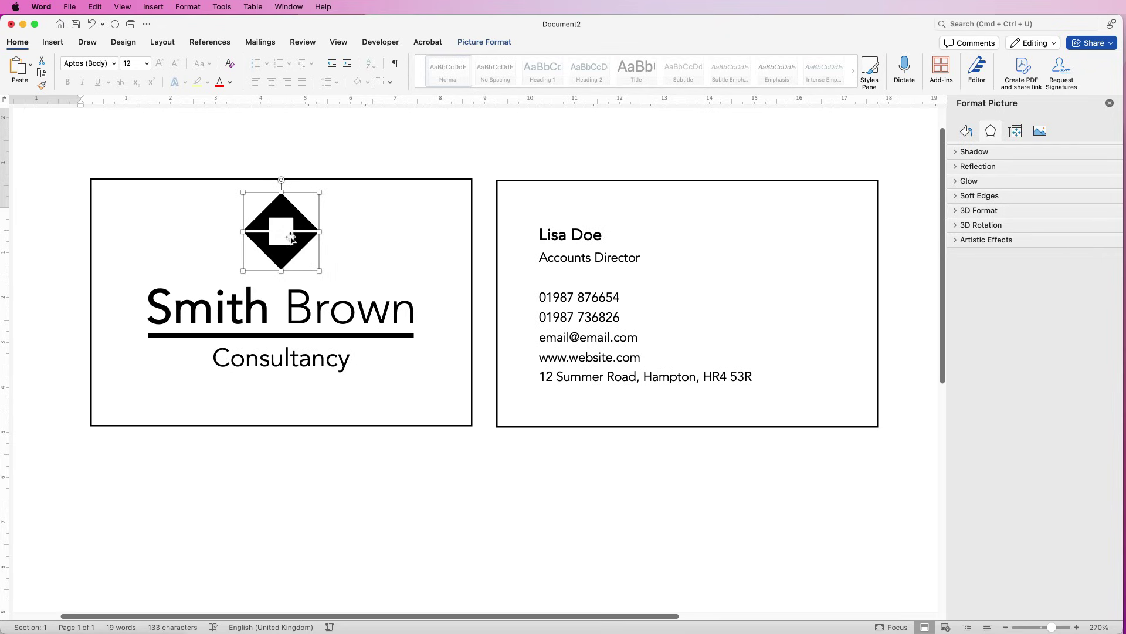
# - Group the front card's logo, Smith Brown, rule and Consultancy into one object
pyautogui.click(406, 182)
pyautogui.click(358, 306)
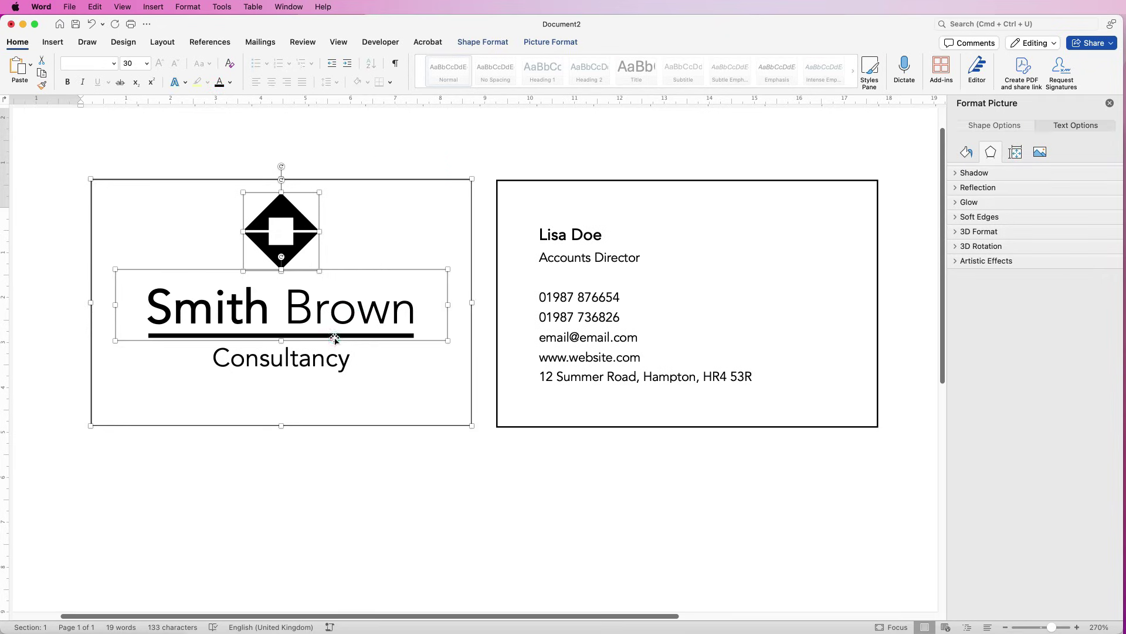
pyautogui.click(334, 339)
pyautogui.click(357, 334)
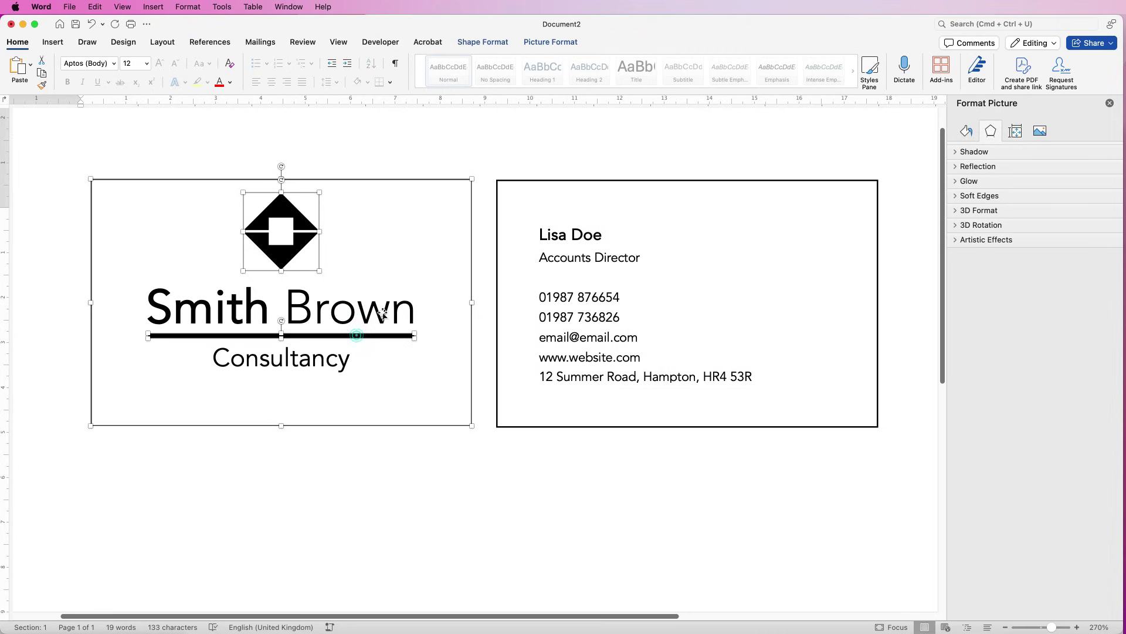
pyautogui.keyDown('shift'); pyautogui.click(383, 313); pyautogui.keyUp('shift')
pyautogui.keyDown('shift'); pyautogui.click(319, 361); pyautogui.keyUp('shift')
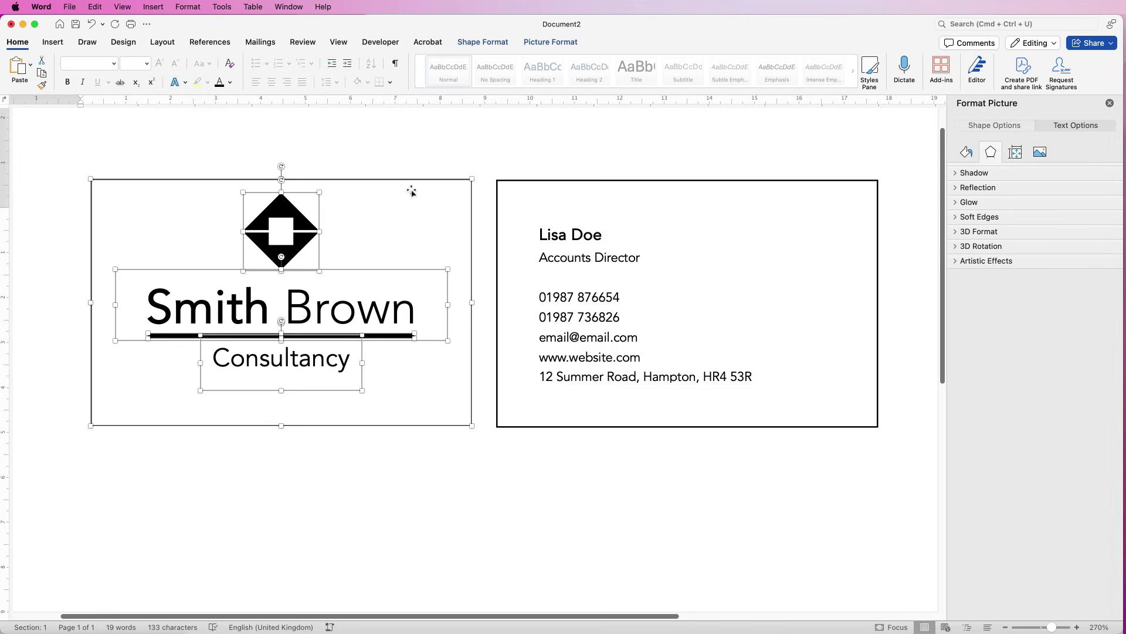
pyautogui.click(564, 43)
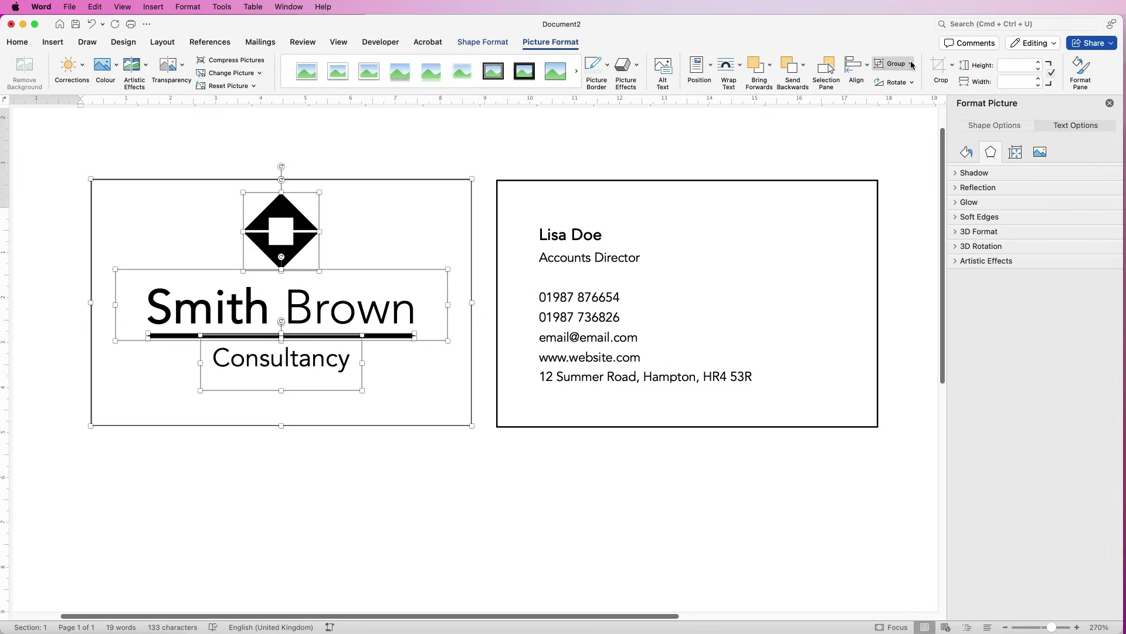
pyautogui.click(895, 64)
pyautogui.click(906, 80)
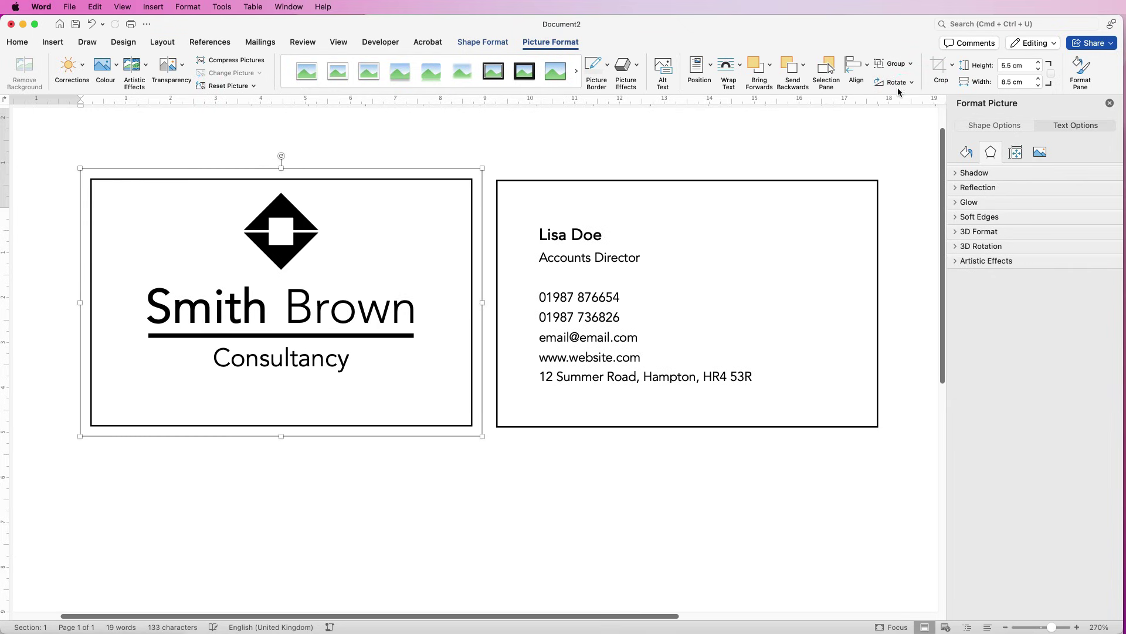
# - Group the contact text box with the back card rectangle, then insert a page break before the cards
pyautogui.click(572, 234)
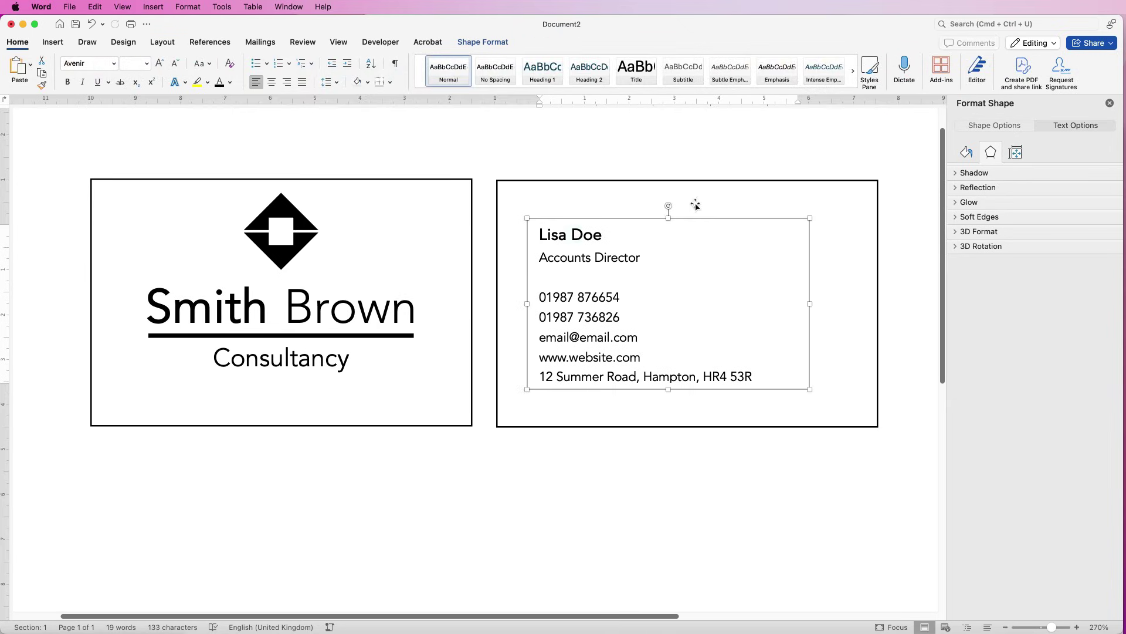
pyautogui.keyDown('shift'); pyautogui.click(727, 181); pyautogui.keyUp('shift')
pyautogui.click(498, 43)
pyautogui.click(875, 64)
pyautogui.click(873, 81)
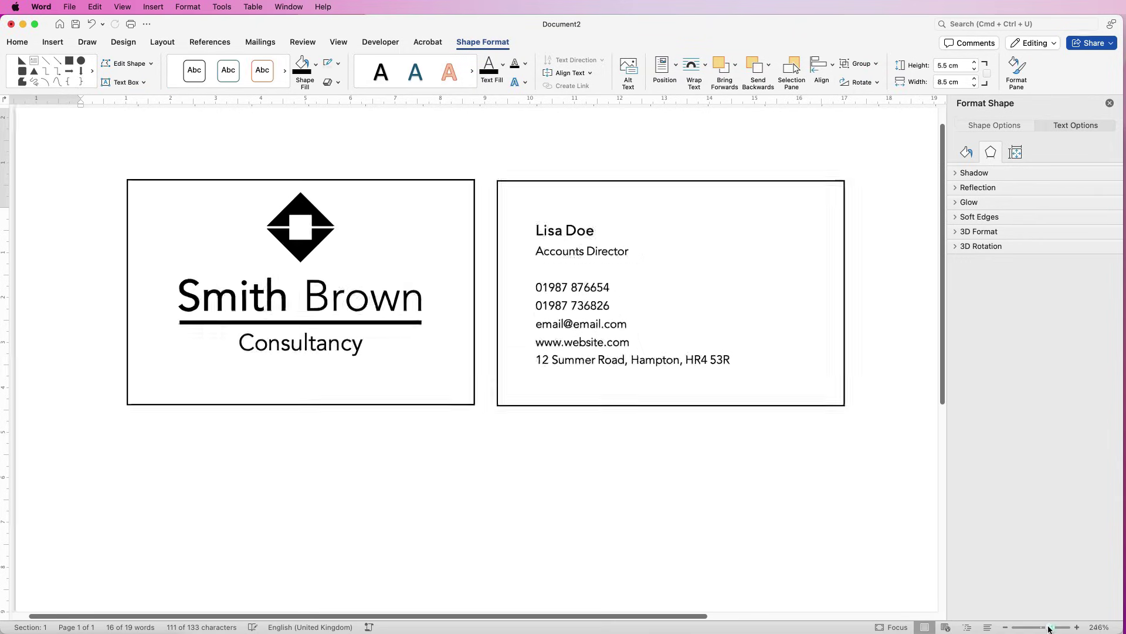
pyautogui.moveTo(1054, 629); pyautogui.dragTo(1039, 628)
pyautogui.click(67, 68)
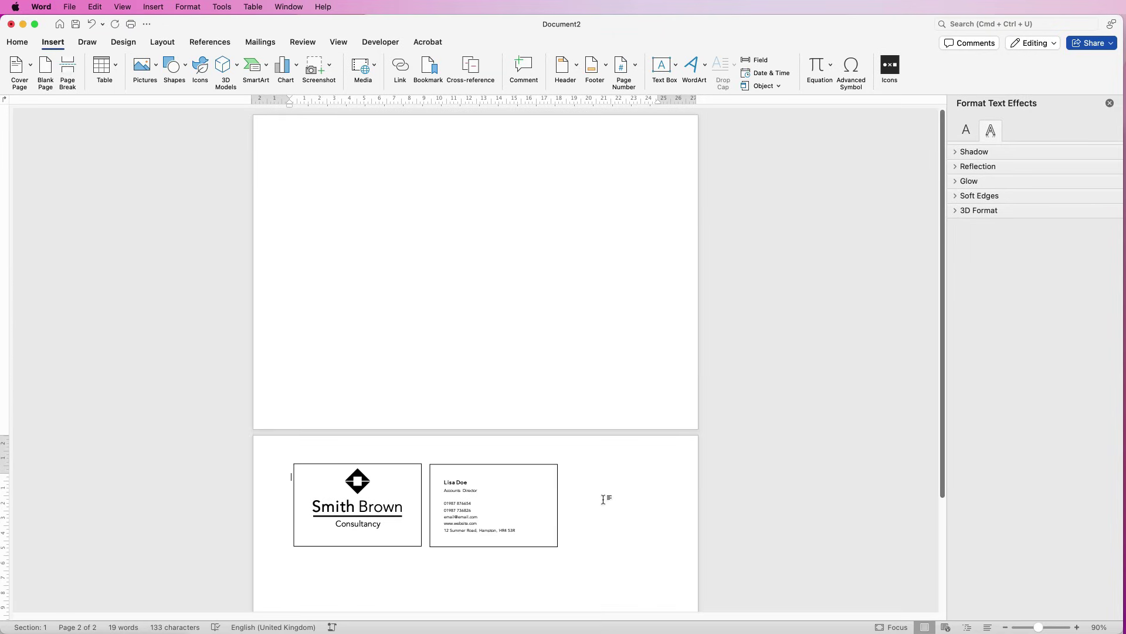
# - Move the logo card to page 1's top left, duplicate it twice beneath, and select all three
pyautogui.moveTo(357, 508); pyautogui.dragTo(356, 203)
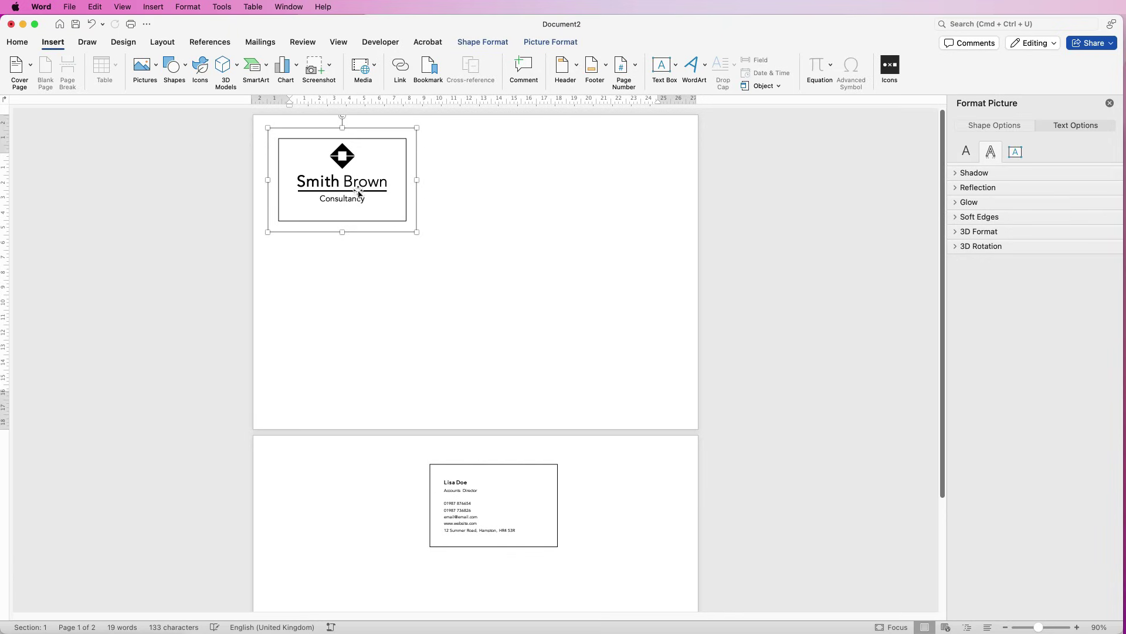
pyautogui.moveTo(353, 188); pyautogui.dragTo(351, 273)
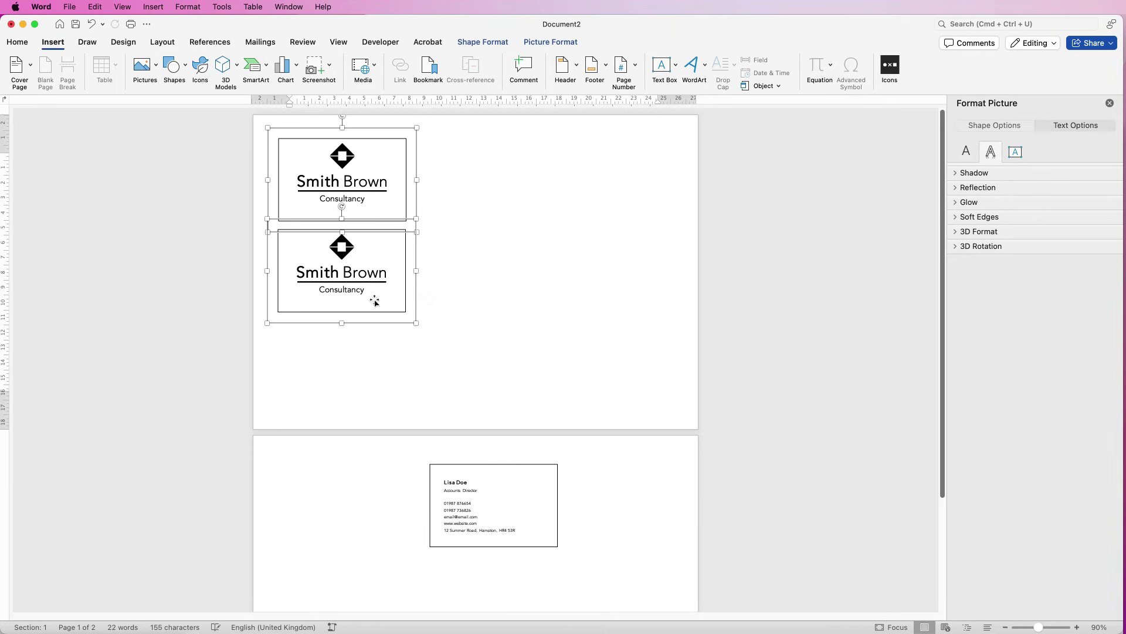
pyautogui.click(474, 240)
pyautogui.click(348, 273)
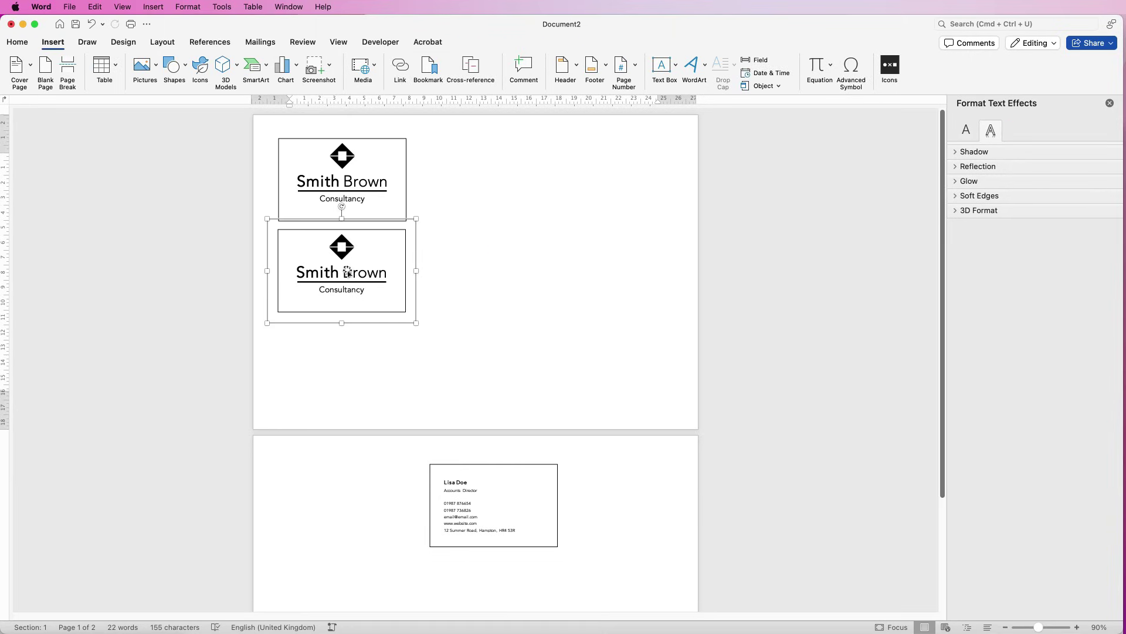
pyautogui.moveTo(348, 279); pyautogui.dragTo(339, 352)
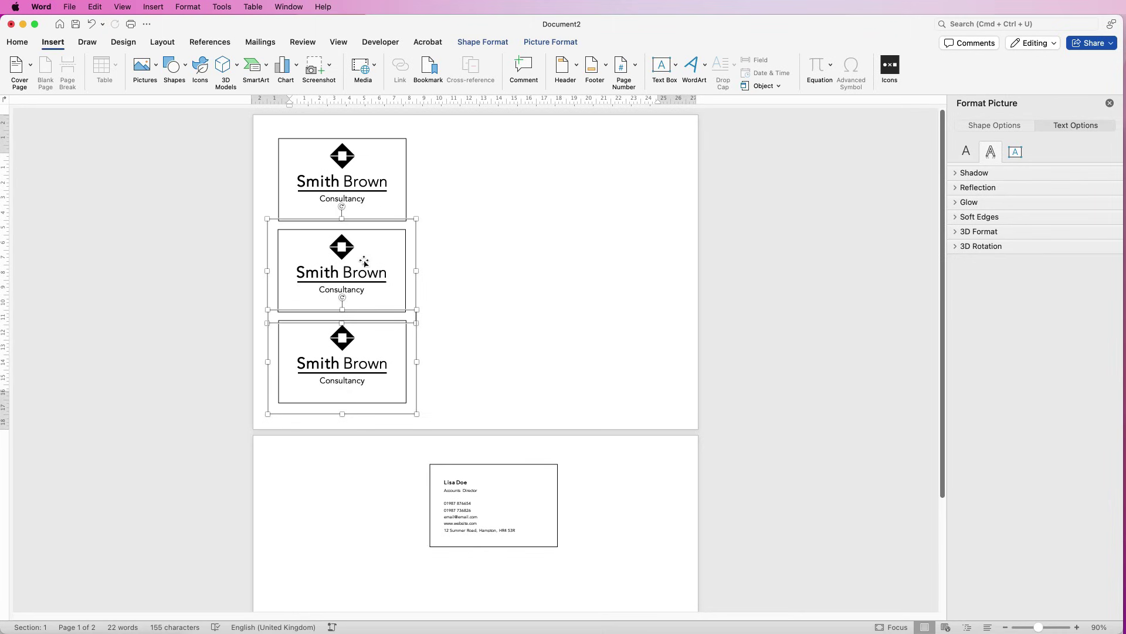
pyautogui.keyDown('shift'); pyautogui.click(376, 191); pyautogui.keyUp('shift')
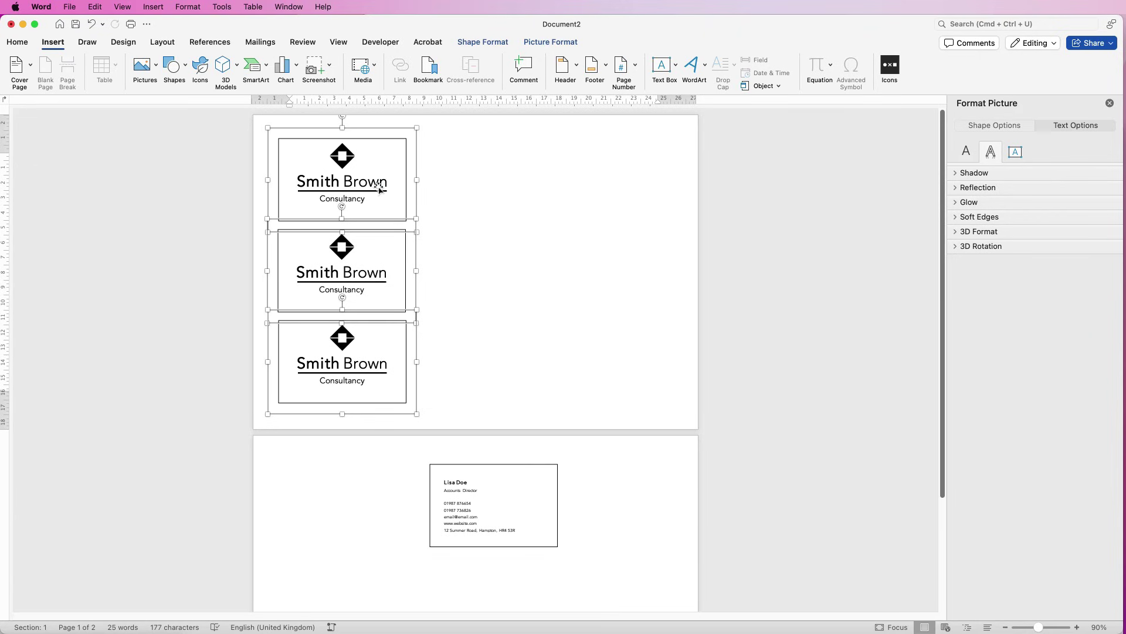
# - Distribute the three logo cards vertically, align them to centre, and group them into one column
pyautogui.click(551, 41)
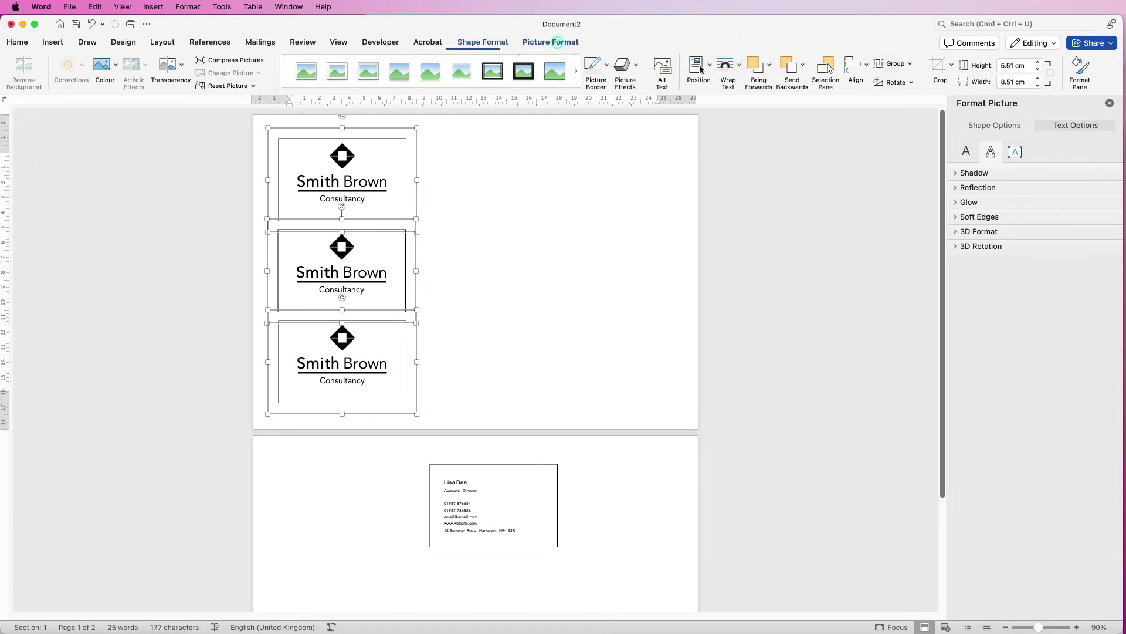
pyautogui.click(869, 68)
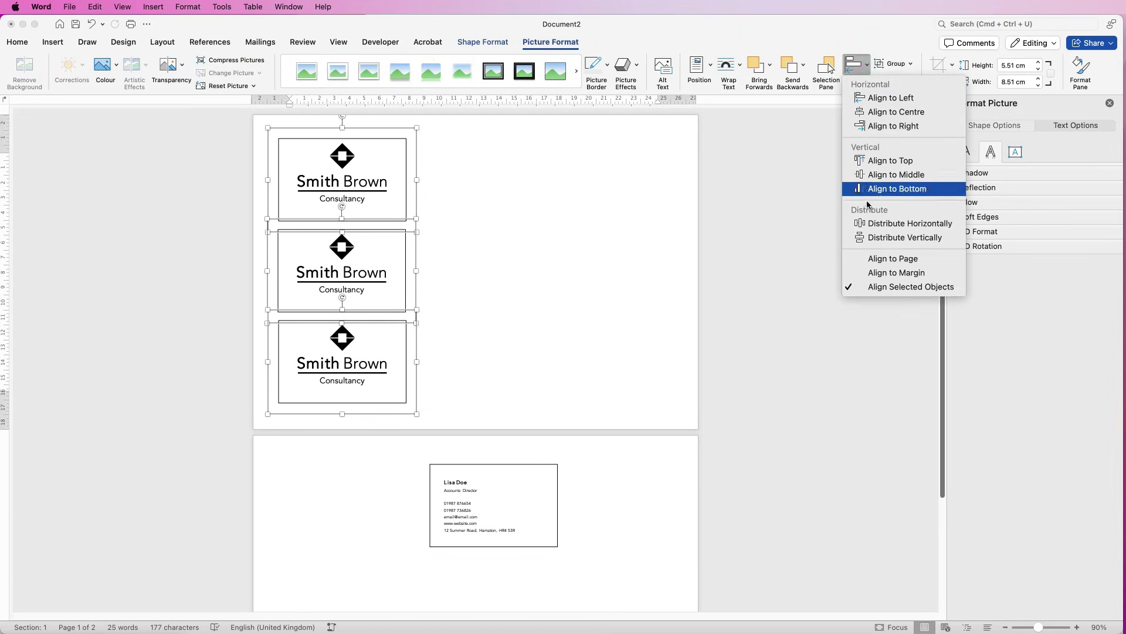
pyautogui.click(873, 238)
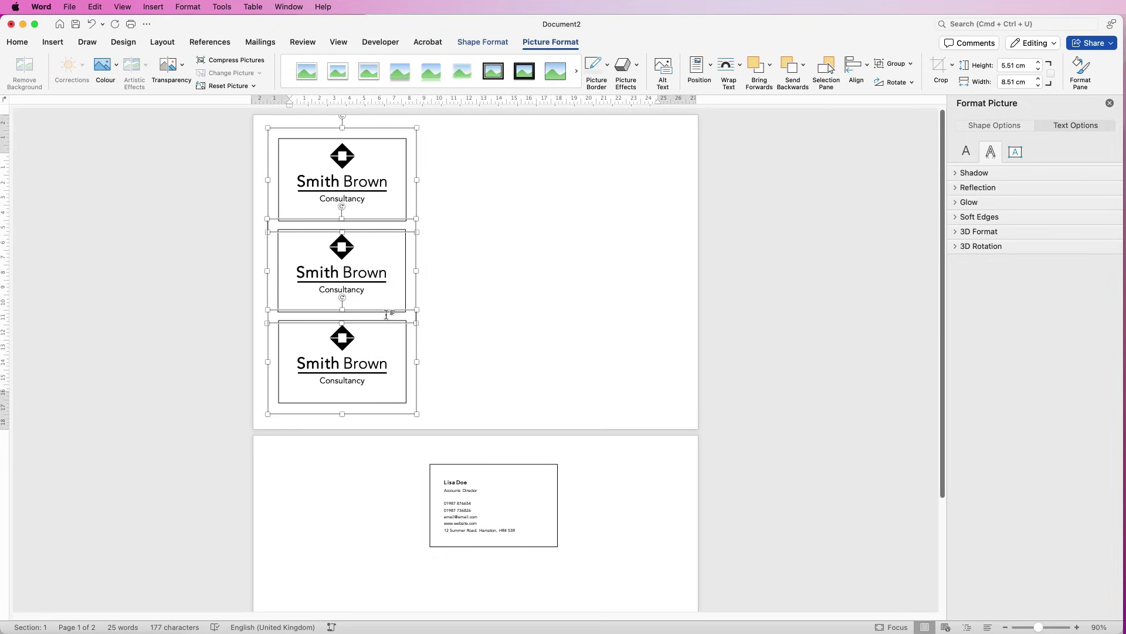
pyautogui.click(869, 68)
pyautogui.click(870, 114)
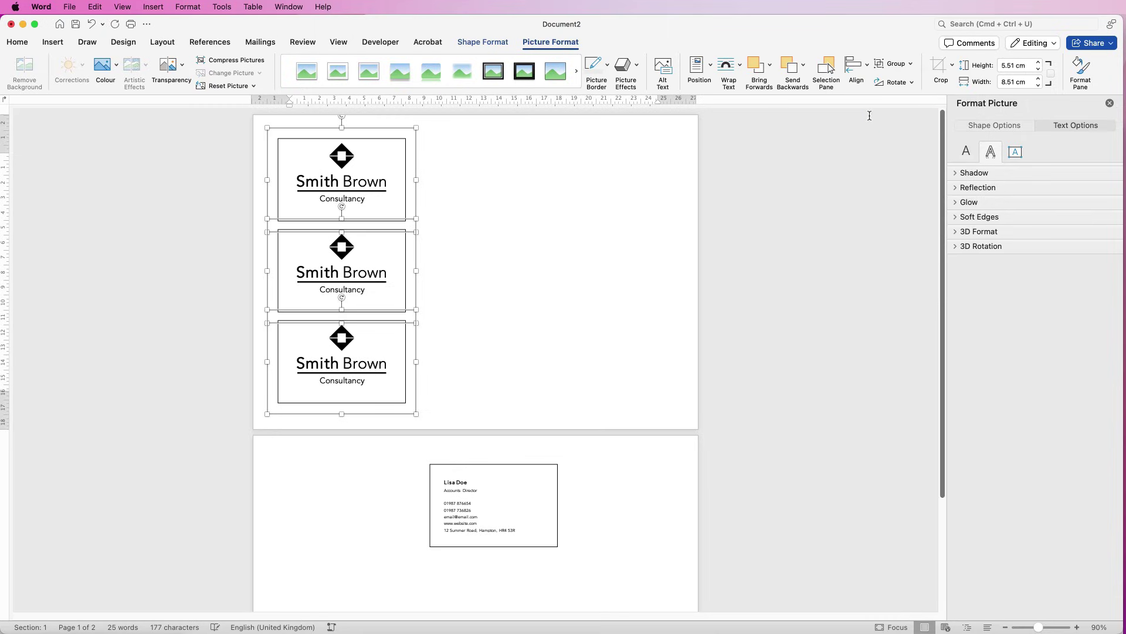
pyautogui.click(895, 65)
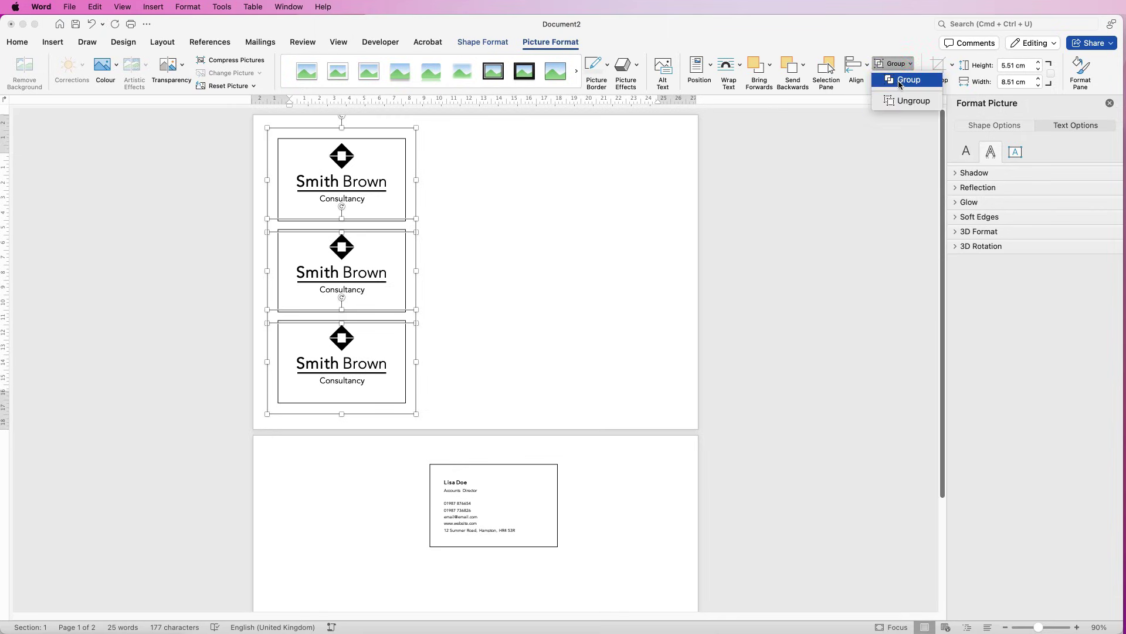
pyautogui.click(906, 80)
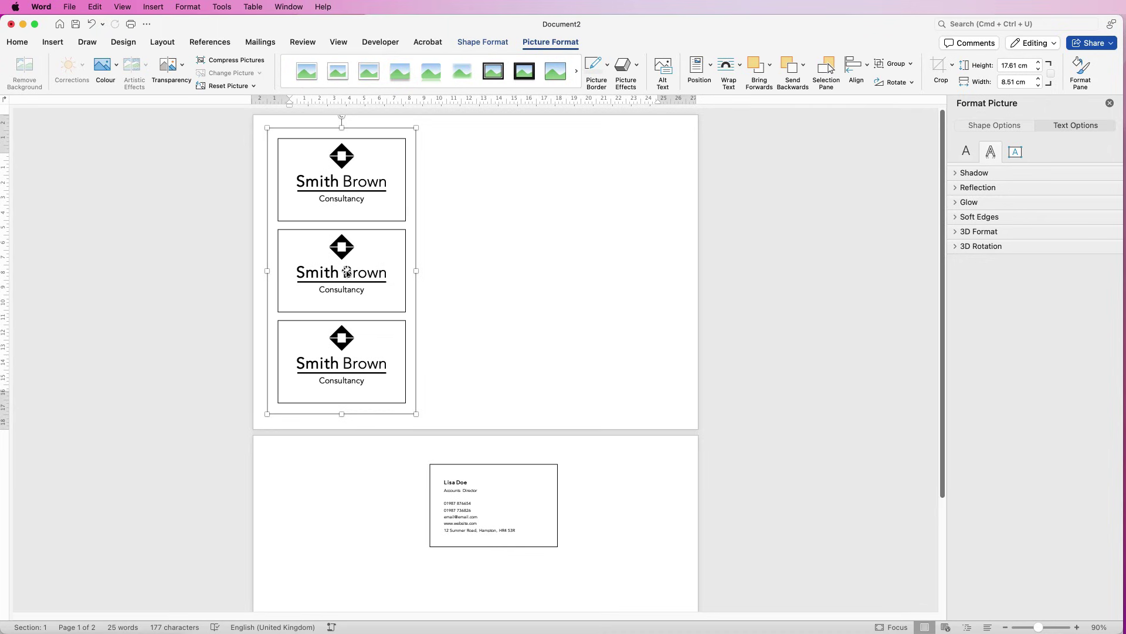
# - Copy the card column twice to form second and third columns to the right
pyautogui.moveTo(360, 287); pyautogui.dragTo(475, 263)
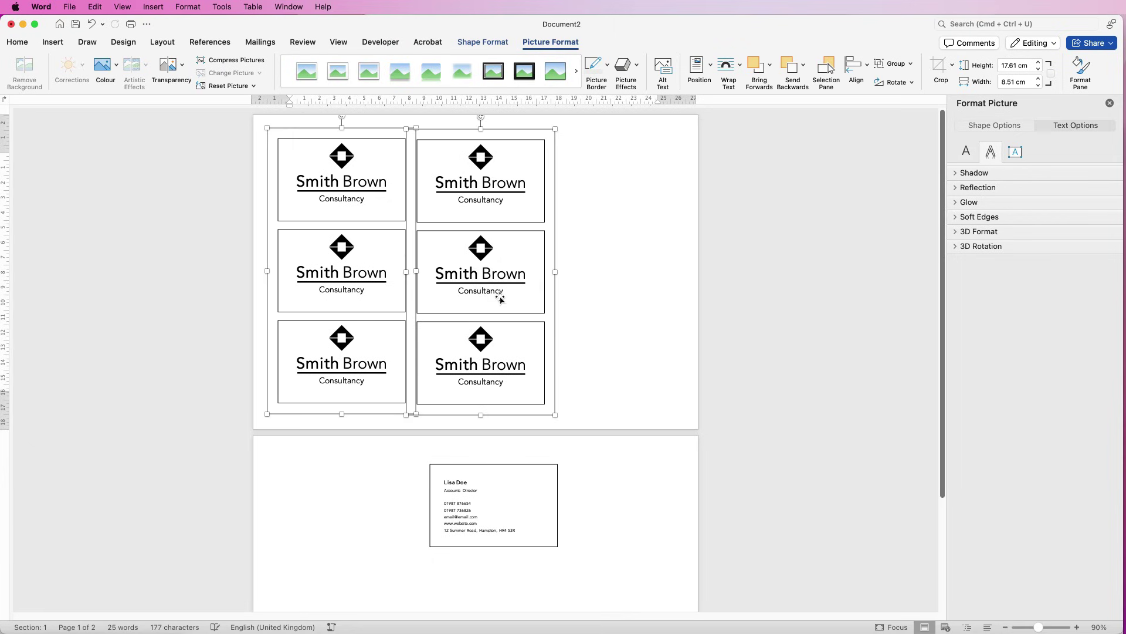
pyautogui.click(577, 283)
pyautogui.click(482, 275)
pyautogui.moveTo(473, 268); pyautogui.dragTo(604, 269)
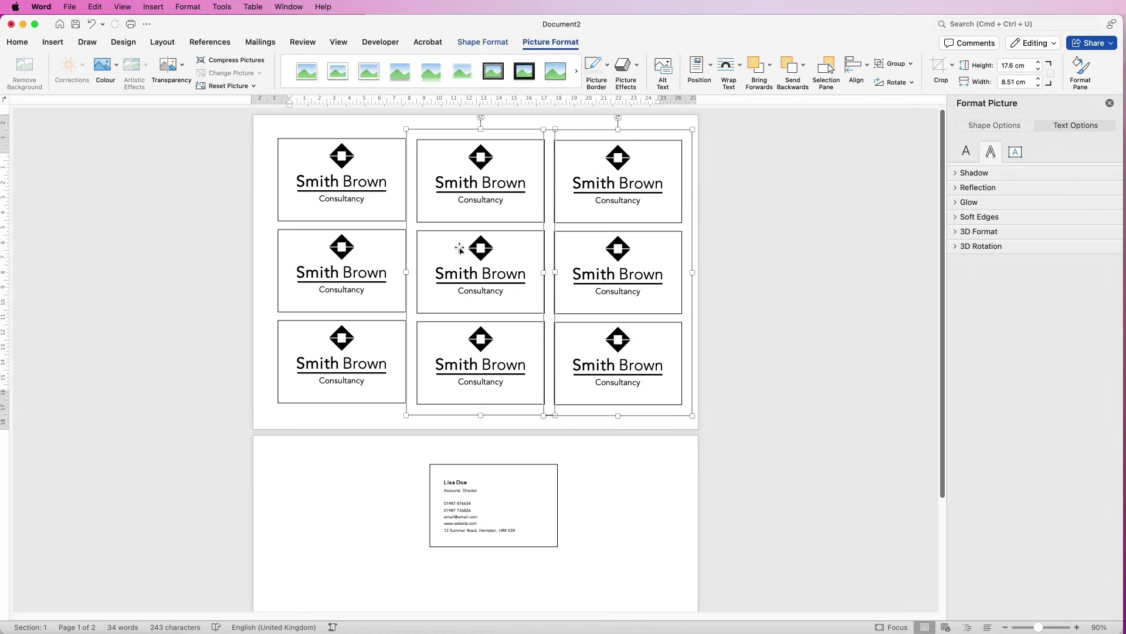
# - Align the three columns to middle, distribute them horizontally, and group them into one grid
pyautogui.keyDown('shift'); pyautogui.click(329, 250); pyautogui.keyUp('shift')
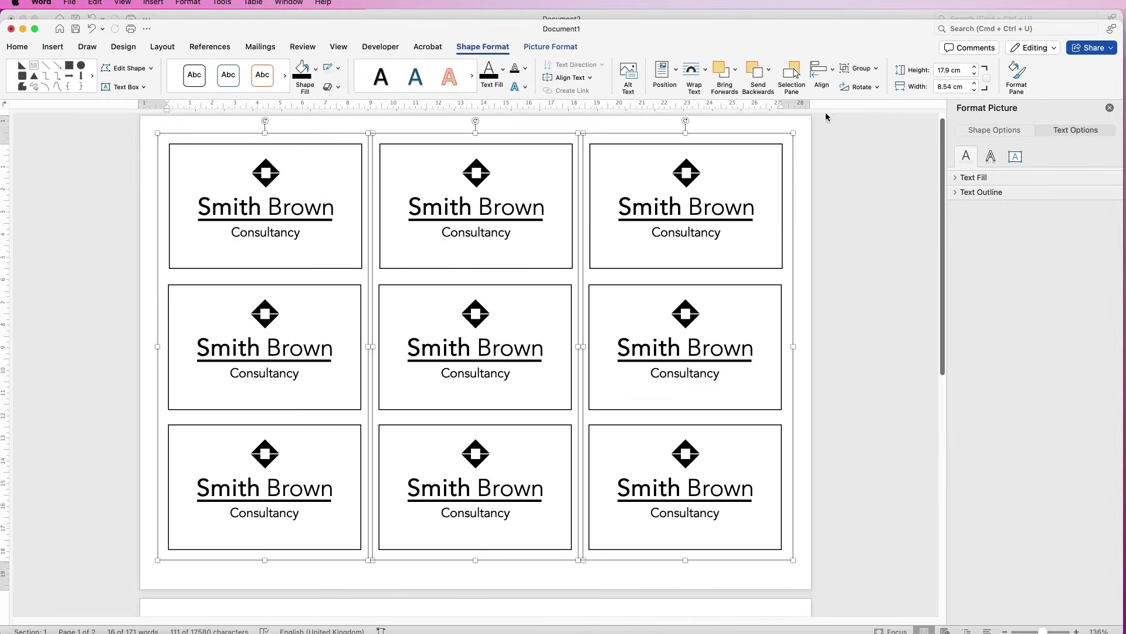
pyautogui.click(833, 73)
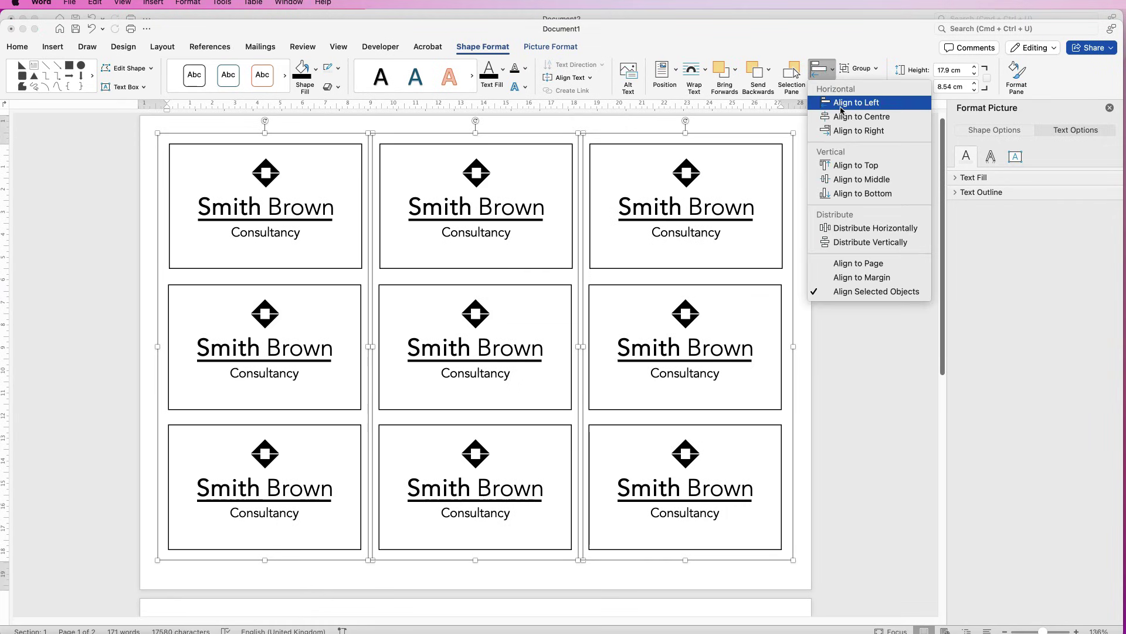
pyautogui.click(840, 181)
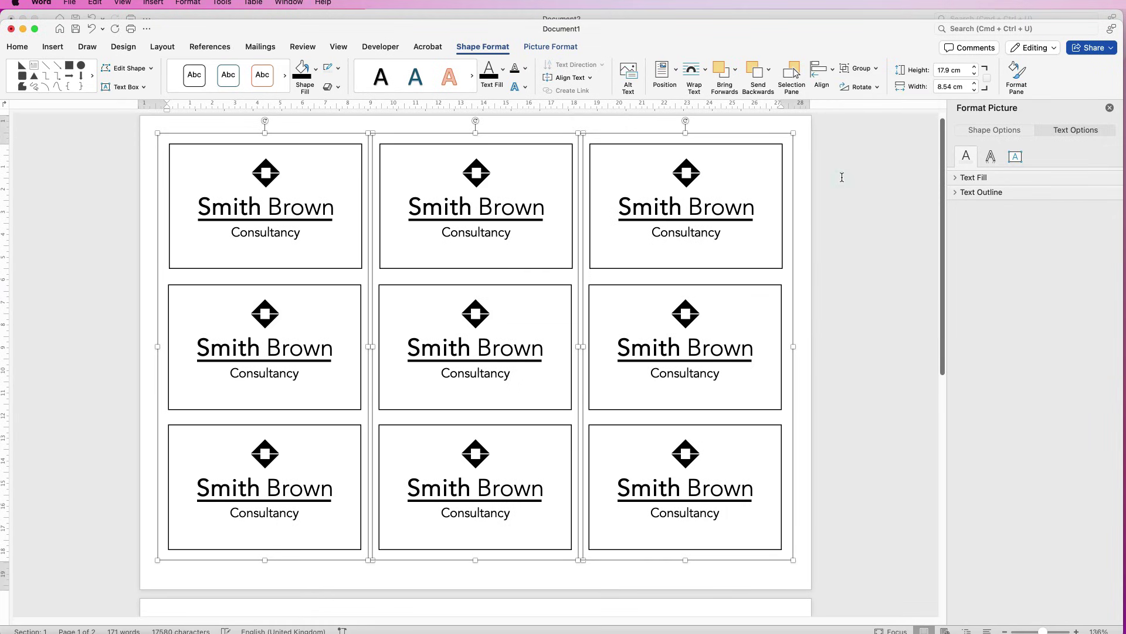
pyautogui.click(833, 72)
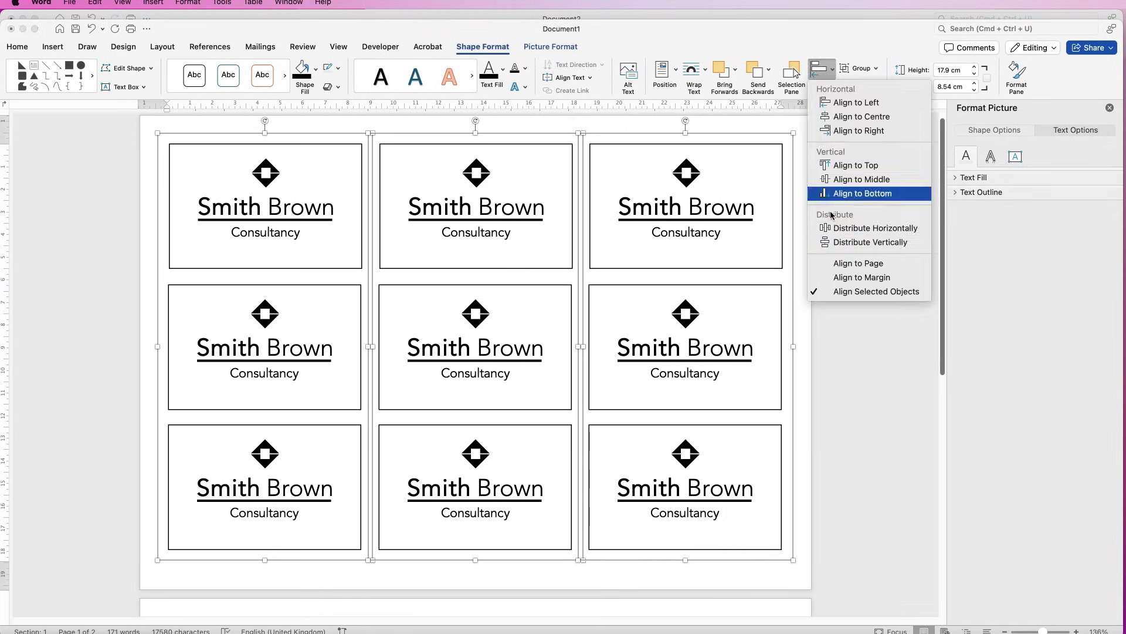
pyautogui.click(838, 230)
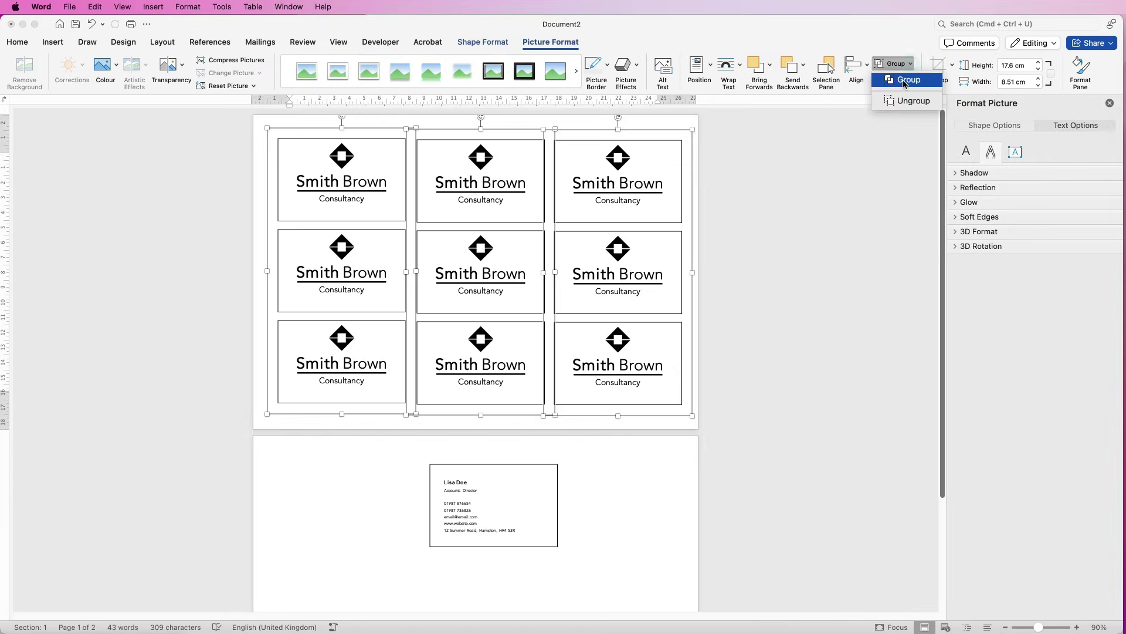
pyautogui.click(903, 80)
# - Centre the 3×3 card grid horizontally and vertically on page 1, then cut it from the page
pyautogui.moveTo(593, 288)
pyautogui.mouseDown()
pyautogui.moveTo(621, 258)
pyautogui.moveTo(565, 286)
pyautogui.moveTo(579, 282)
pyautogui.mouseUp()
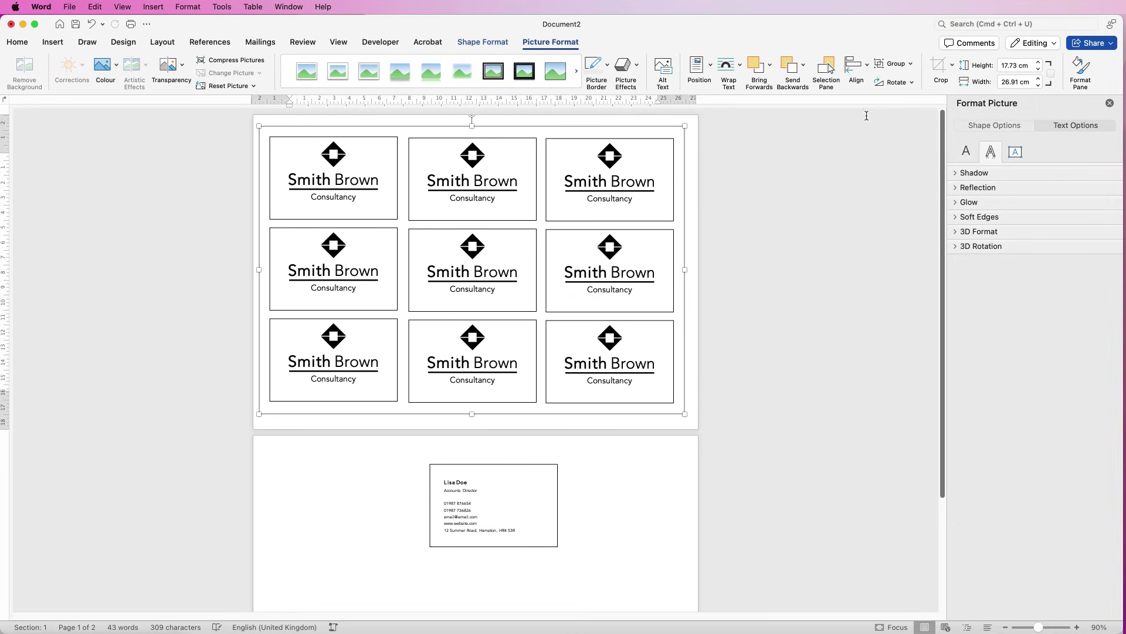
pyautogui.click(868, 70)
pyautogui.click(874, 110)
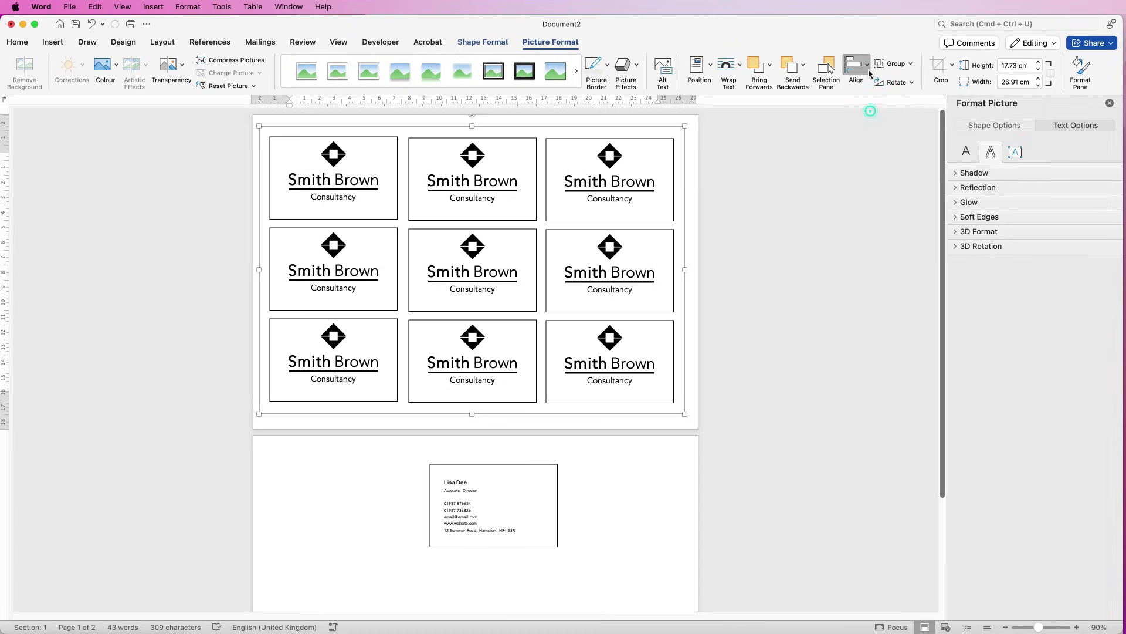
pyautogui.click(868, 70)
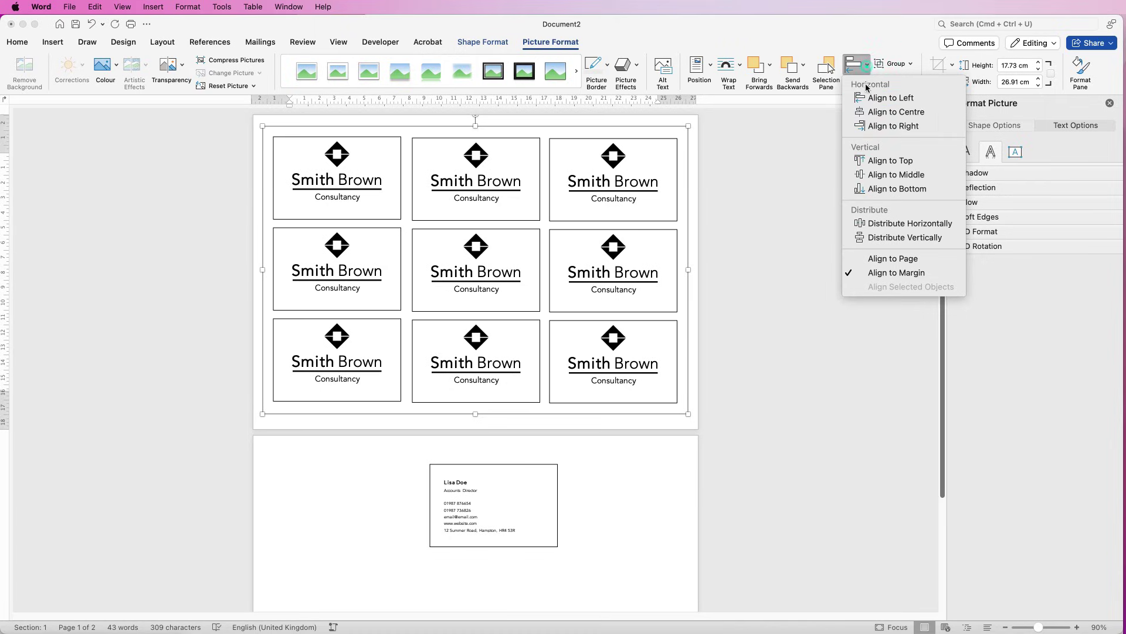
pyautogui.click(868, 174)
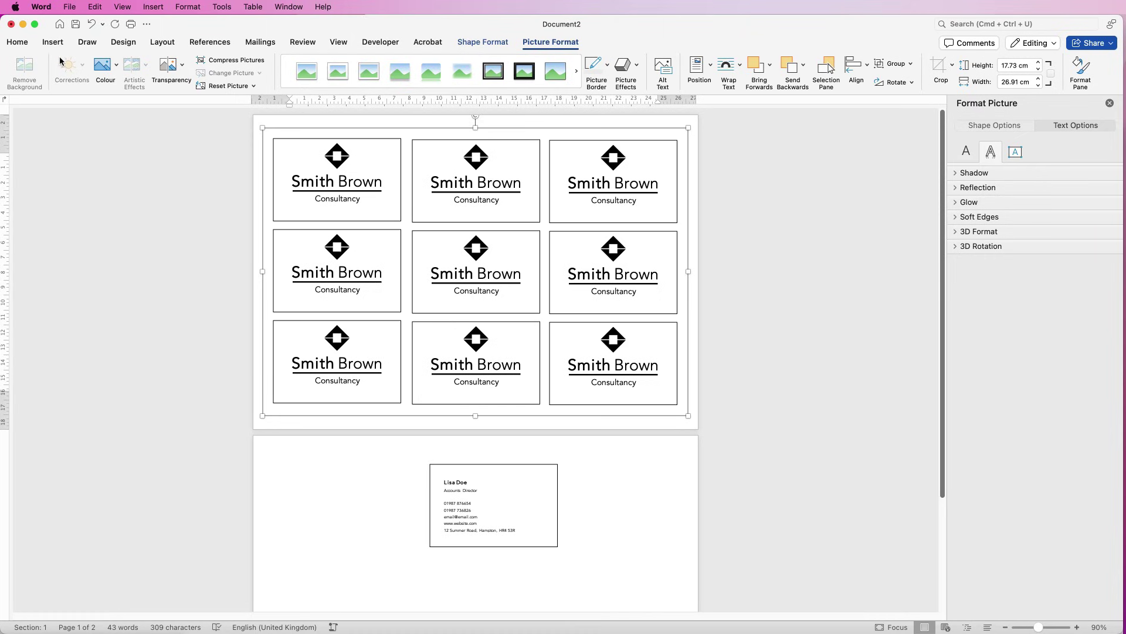
pyautogui.click(24, 45)
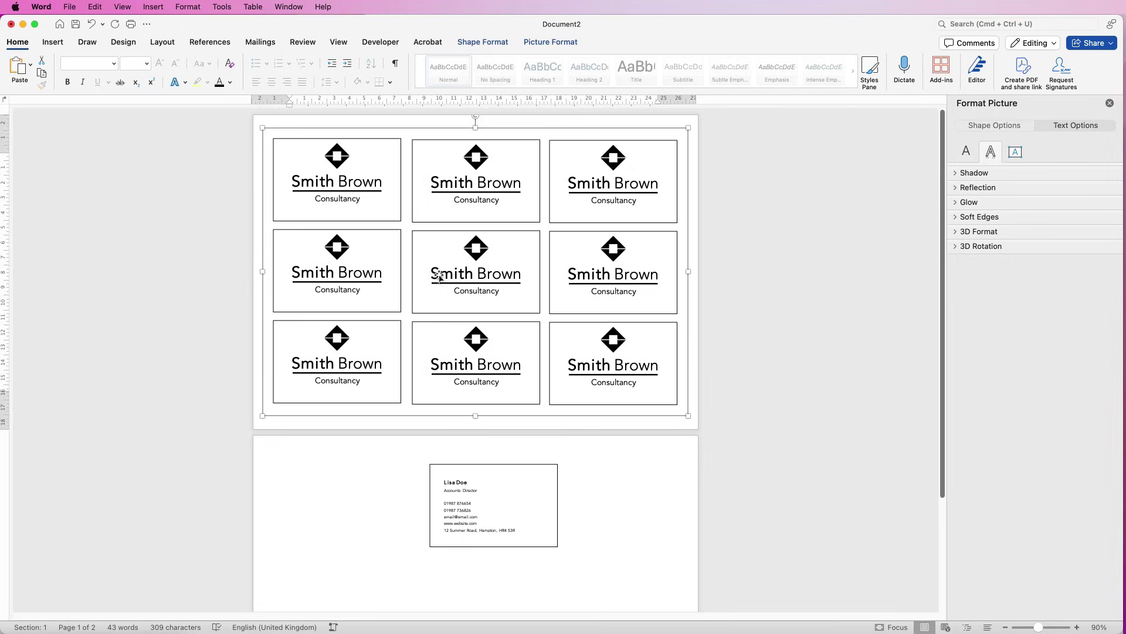
pyautogui.press('Delete')
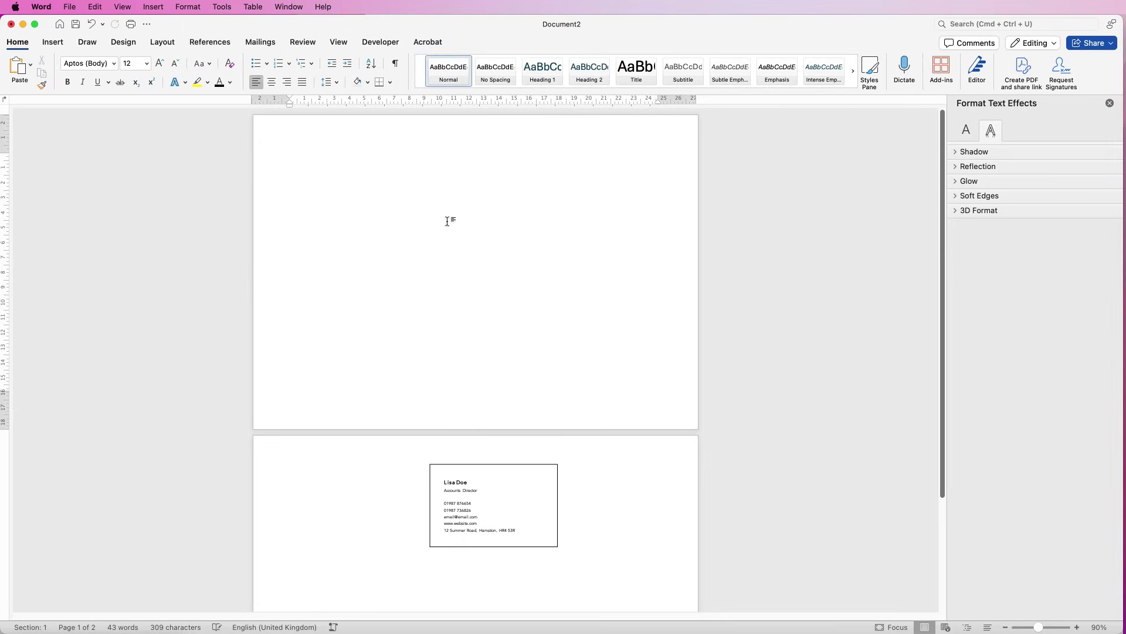
# - Paste the card grid into the page header
pyautogui.doubleClick(421, 123)
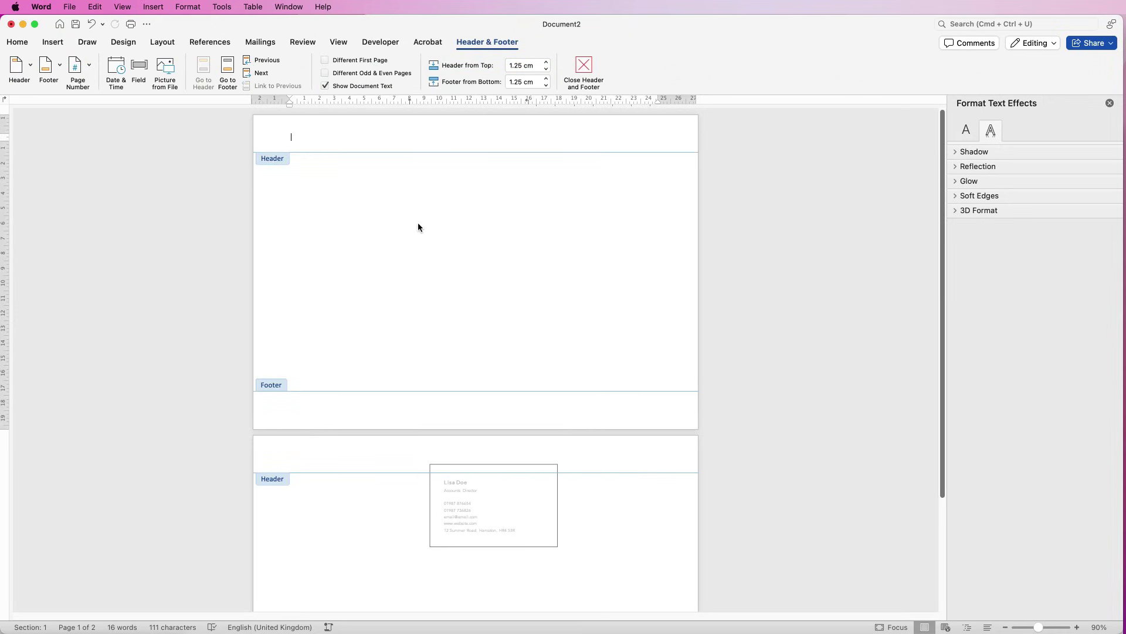
pyautogui.click(24, 44)
pyautogui.click(19, 68)
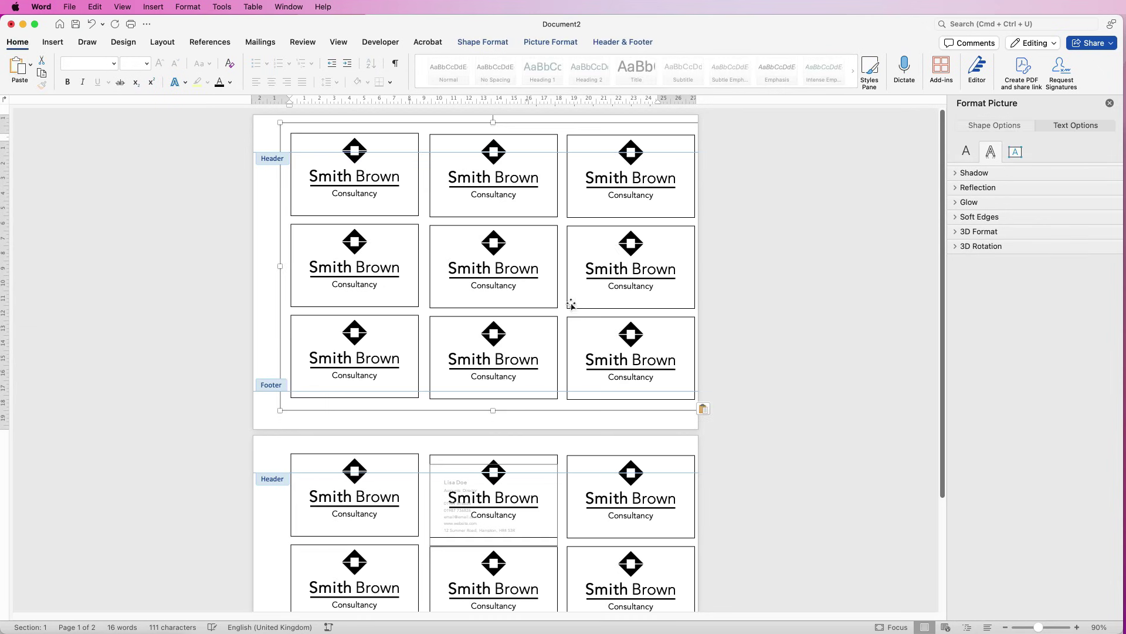
# - Centre the header card grid horizontally and vertically, then return to the body
pyautogui.moveTo(309, 138); pyautogui.dragTo(293, 139)
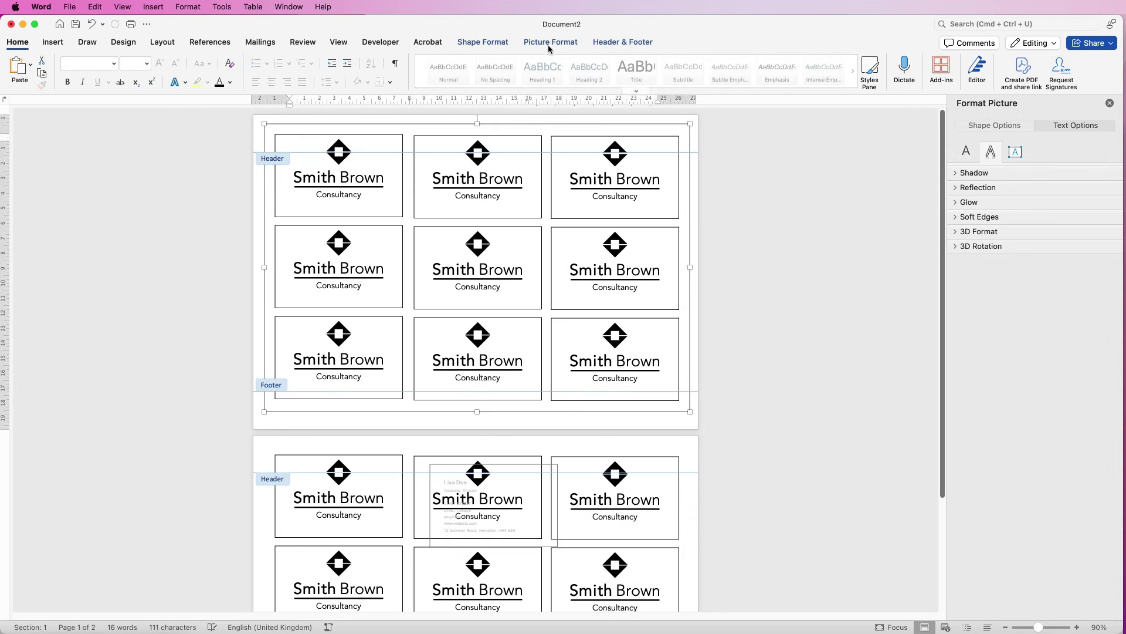
pyautogui.click(552, 44)
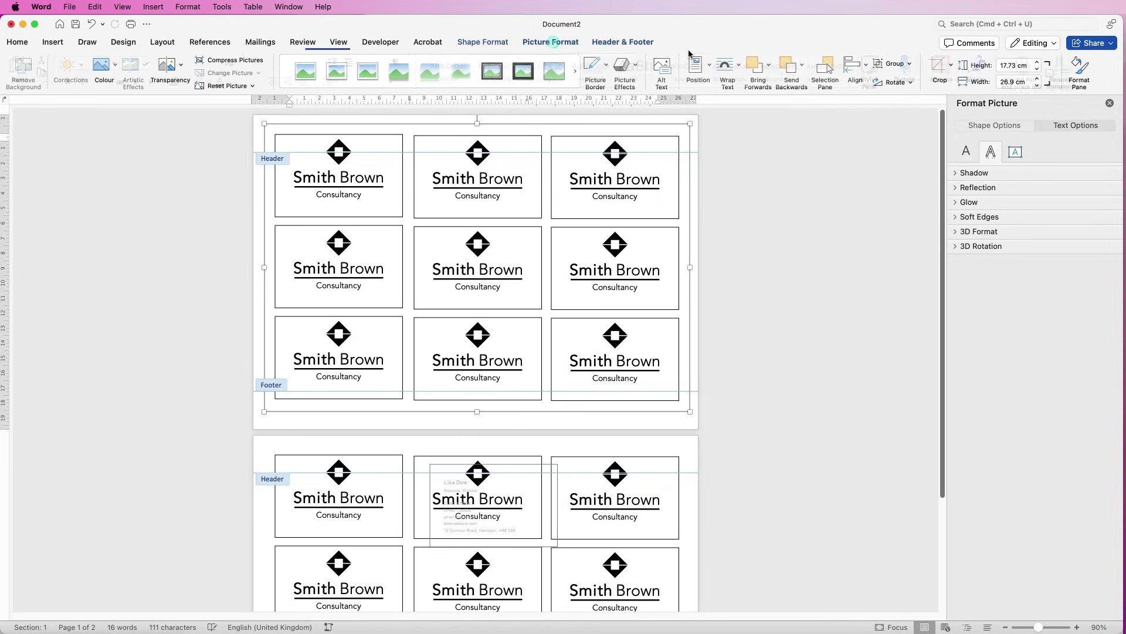
pyautogui.click(868, 68)
pyautogui.click(875, 111)
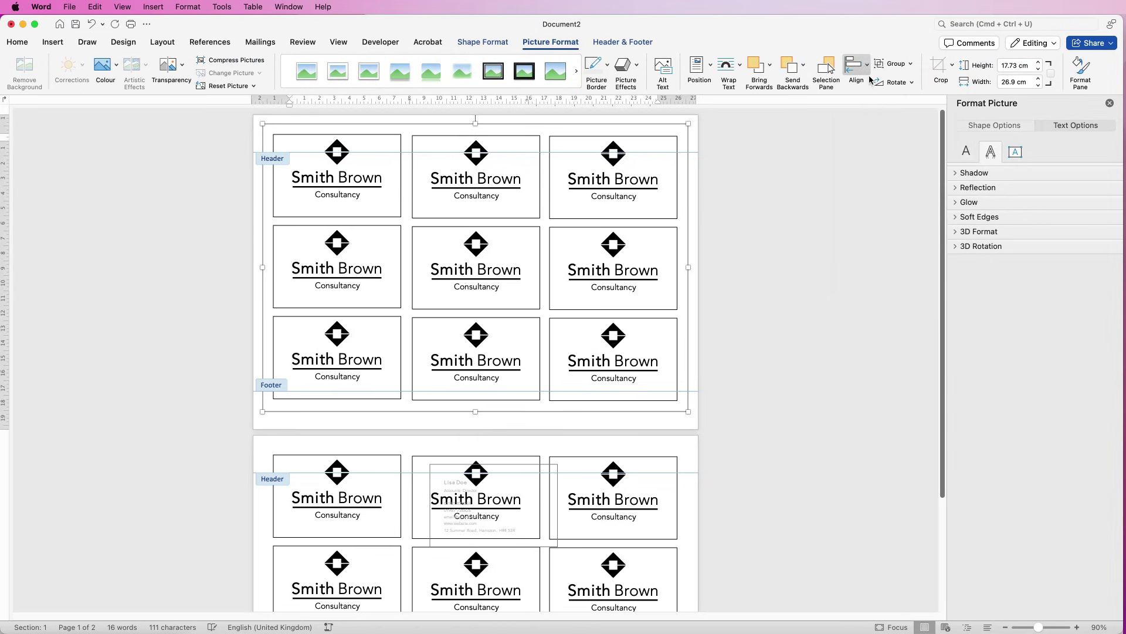
pyautogui.click(866, 69)
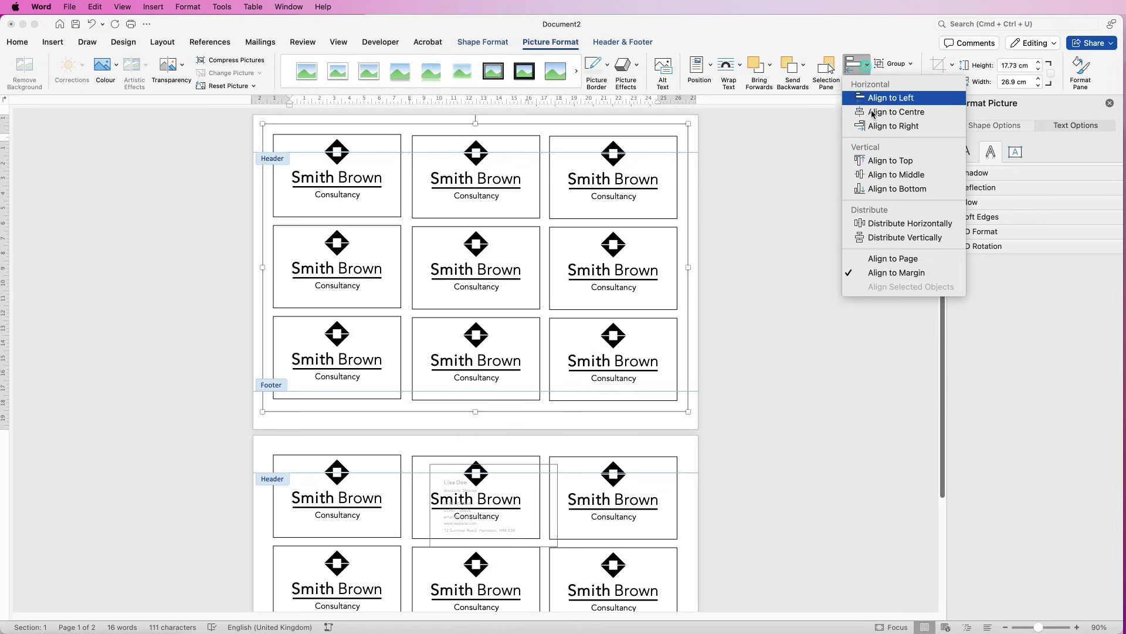
pyautogui.click(869, 172)
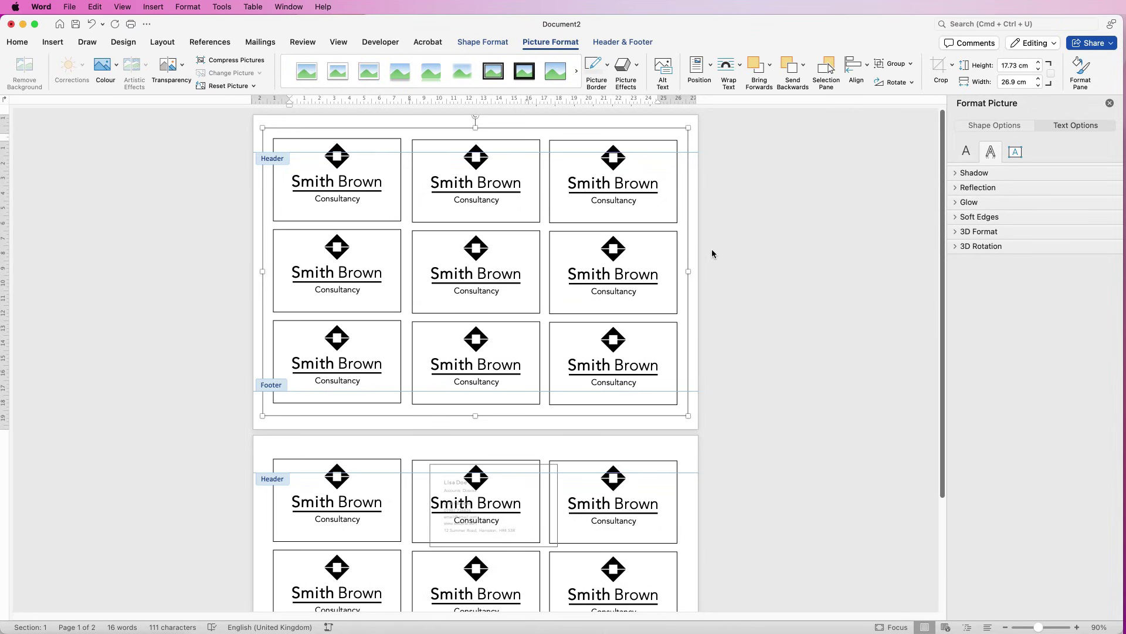
pyautogui.doubleClick(534, 252)
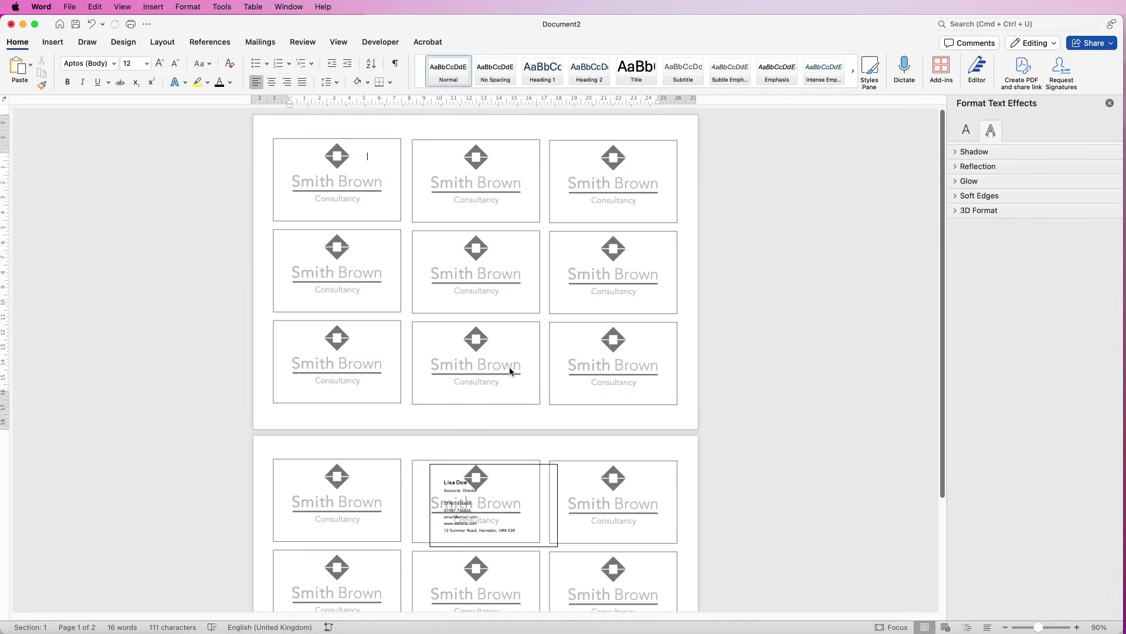
# - Position the contact details box on the top-left card and place a copy on the card below
pyautogui.moveTo(483, 510); pyautogui.dragTo(327, 179)
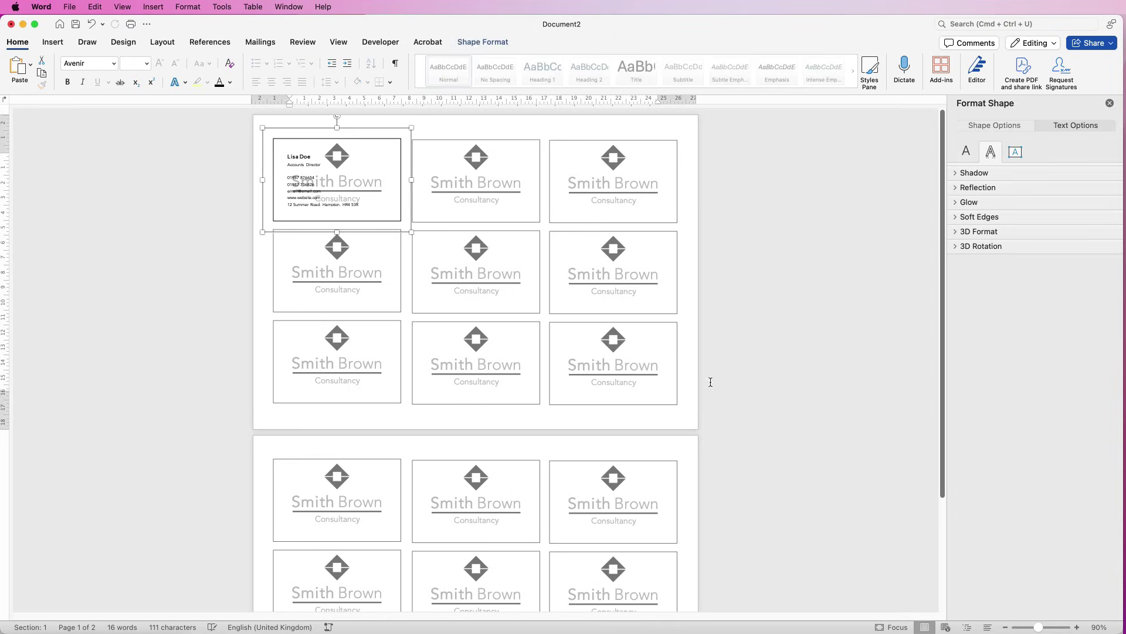
pyautogui.moveTo(1039, 627); pyautogui.dragTo(1044, 627)
pyautogui.moveTo(167, 218); pyautogui.dragTo(194, 206)
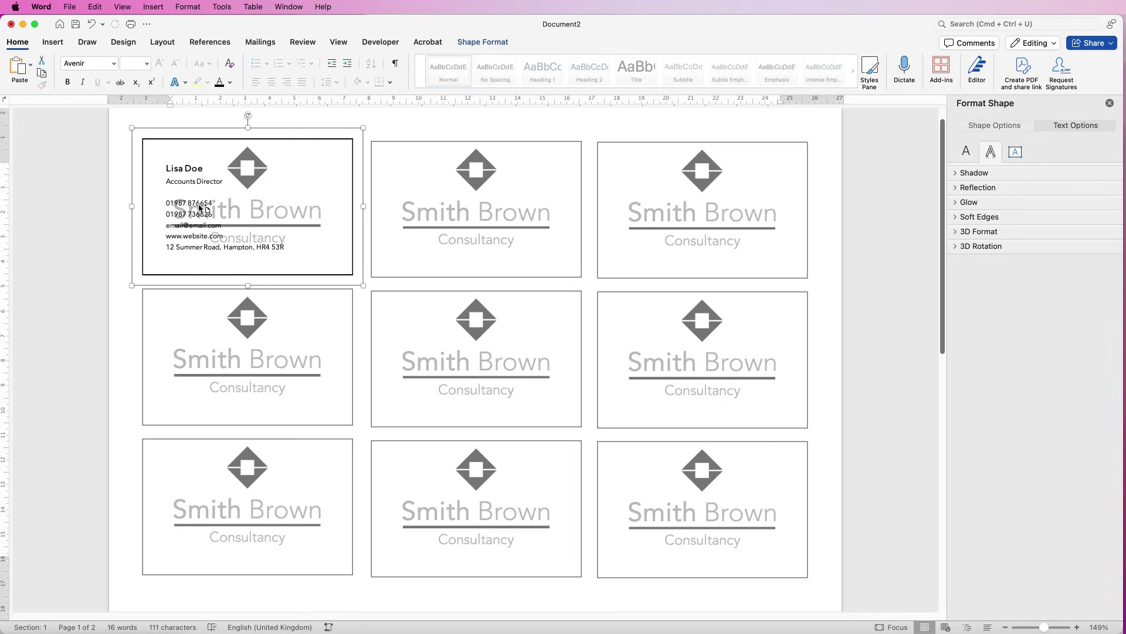
pyautogui.moveTo(196, 203); pyautogui.dragTo(195, 352)
pyautogui.keyDown('shift'); pyautogui.click(218, 360); pyautogui.keyUp('shift')
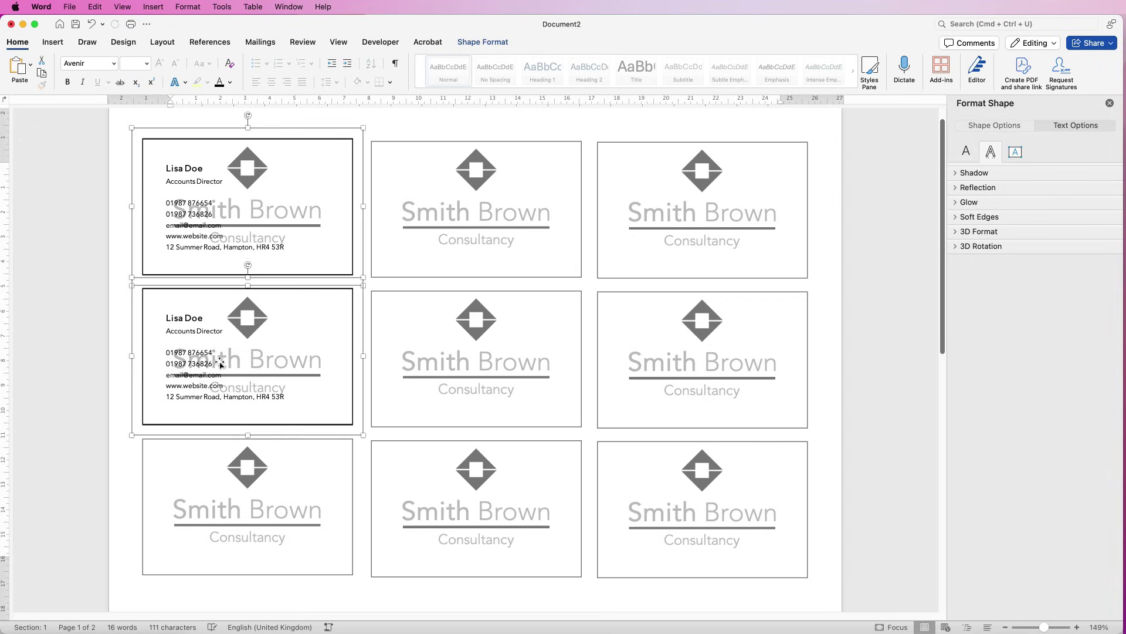
# - Copy the Lisa Doe box onto the bottom-left card and line it up
pyautogui.click(397, 301)
pyautogui.click(248, 328)
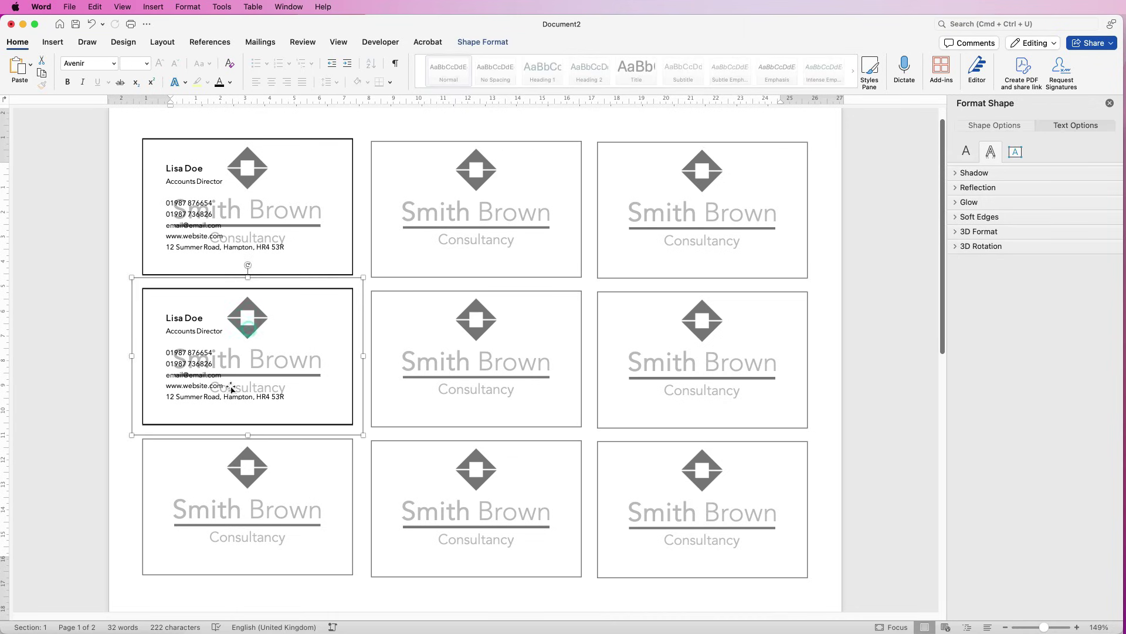
pyautogui.moveTo(191, 355); pyautogui.dragTo(190, 508)
pyautogui.click(115, 488)
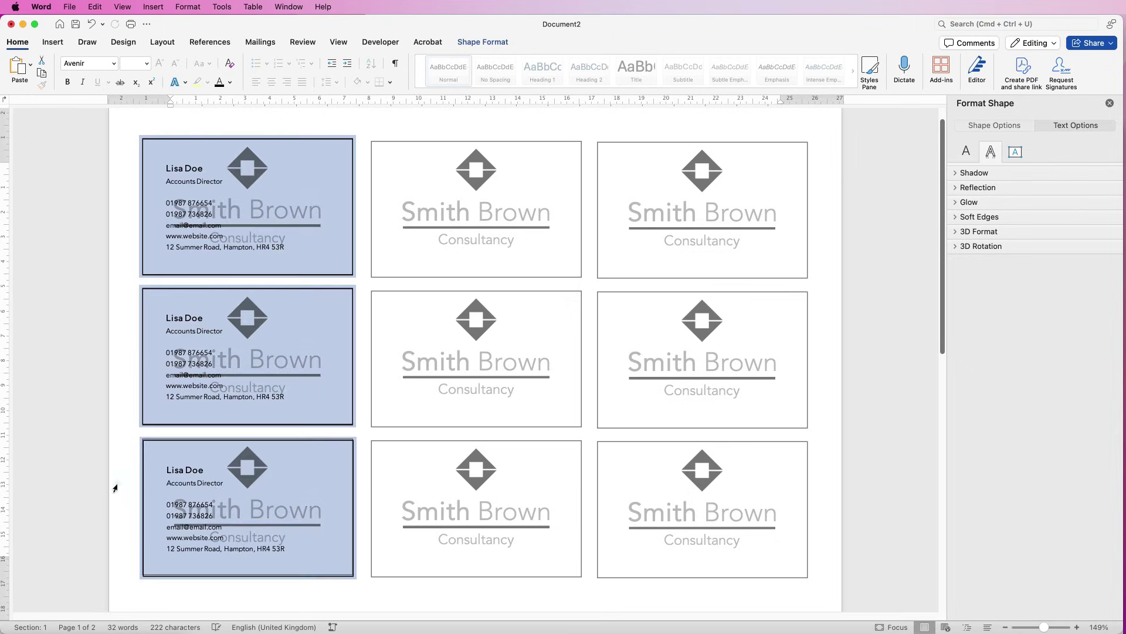
pyautogui.click(383, 456)
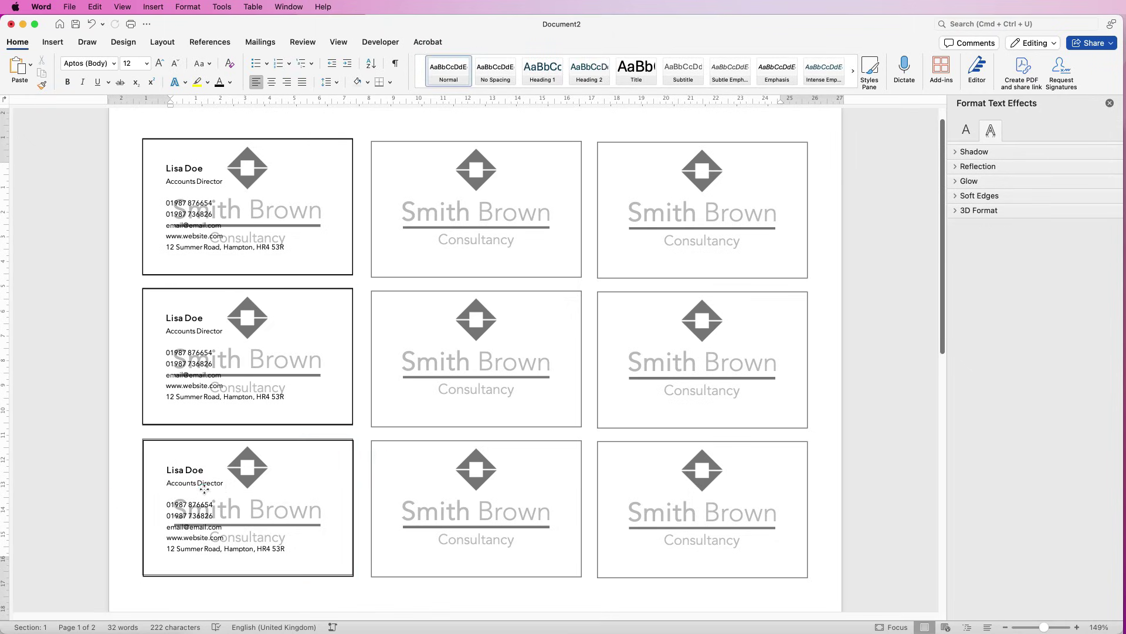
pyautogui.click(205, 491)
pyautogui.moveTo(192, 487); pyautogui.dragTo(185, 486)
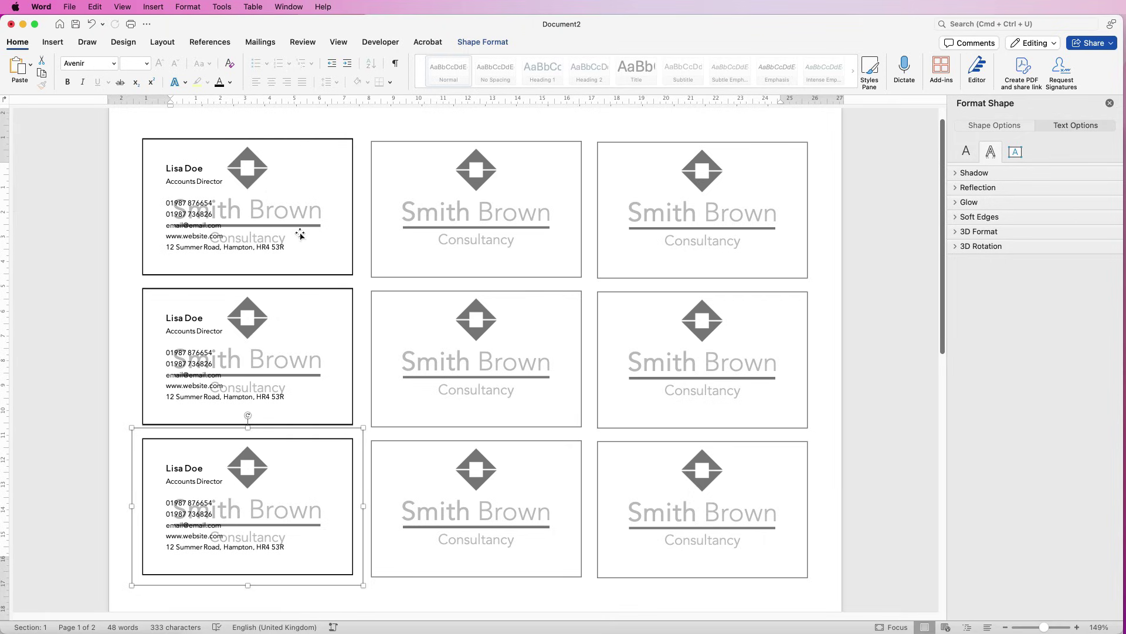
# - Group the three left-column contact boxes and copy the group onto the middle column
pyautogui.keyDown('shift'); pyautogui.click(257, 350); pyautogui.keyUp('shift')
pyautogui.keyDown('shift'); pyautogui.click(282, 234); pyautogui.keyUp('shift')
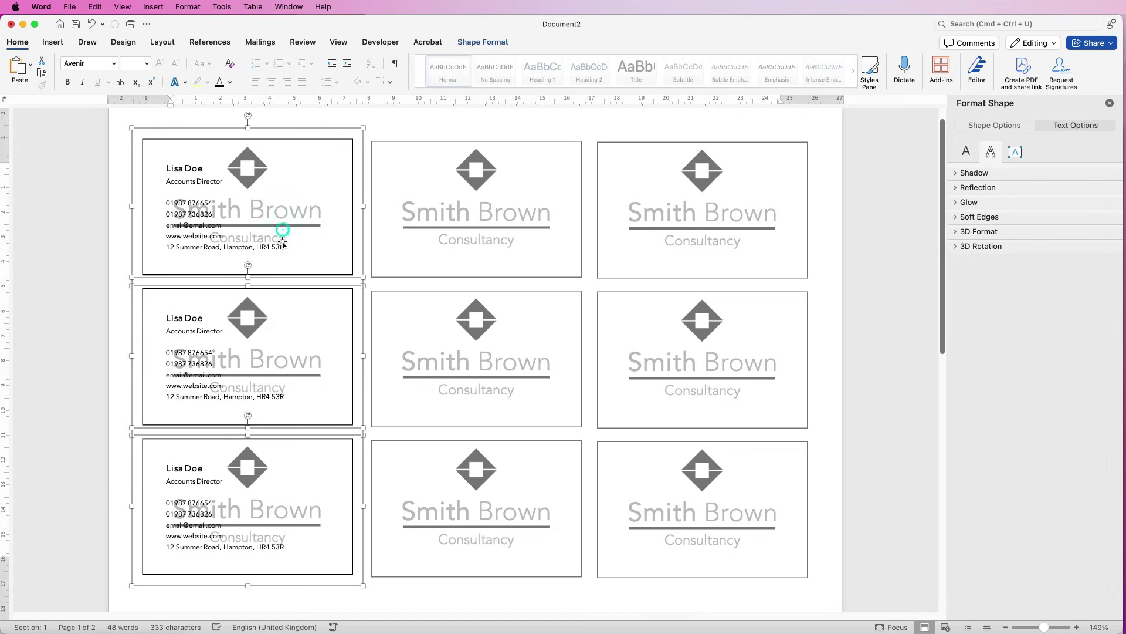
pyautogui.click(497, 42)
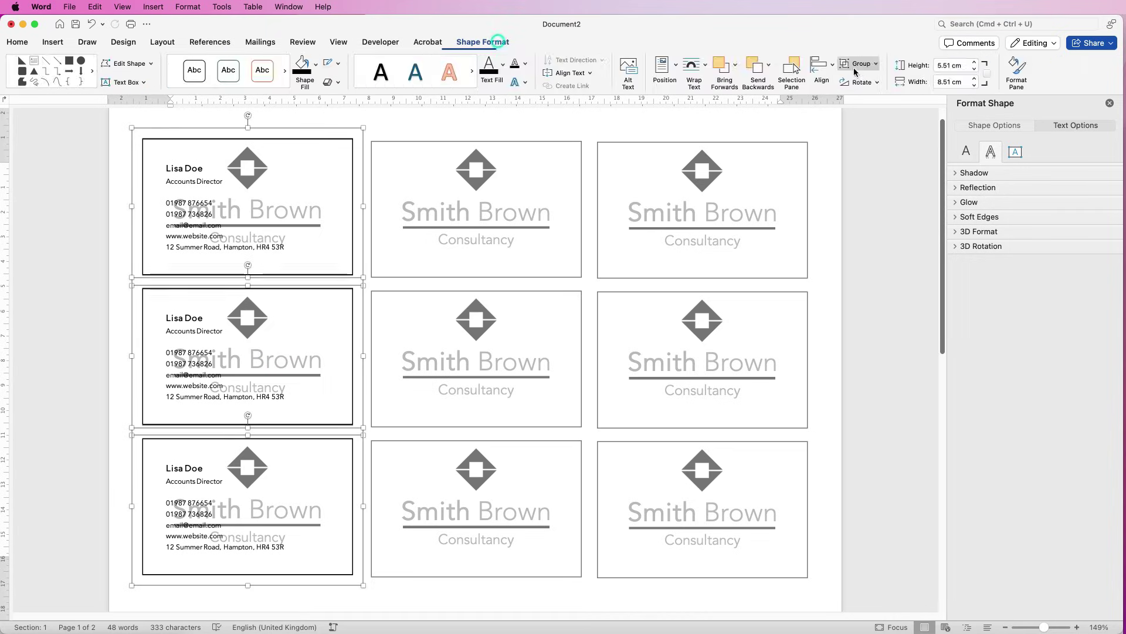
pyautogui.click(876, 64)
pyautogui.click(846, 101)
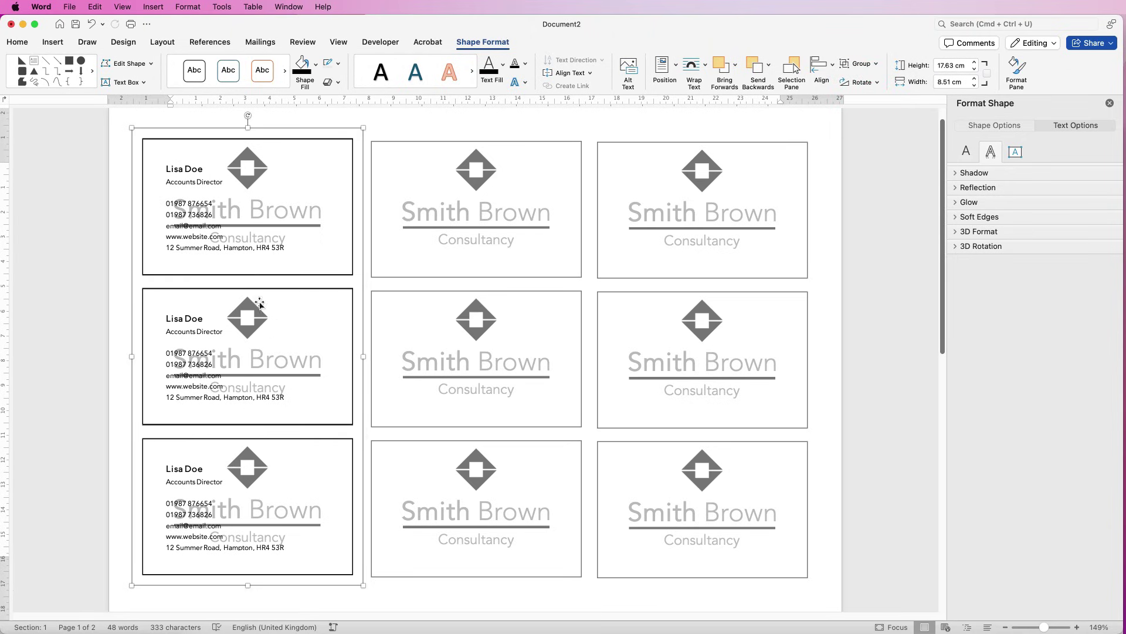
pyautogui.moveTo(226, 337); pyautogui.dragTo(452, 334)
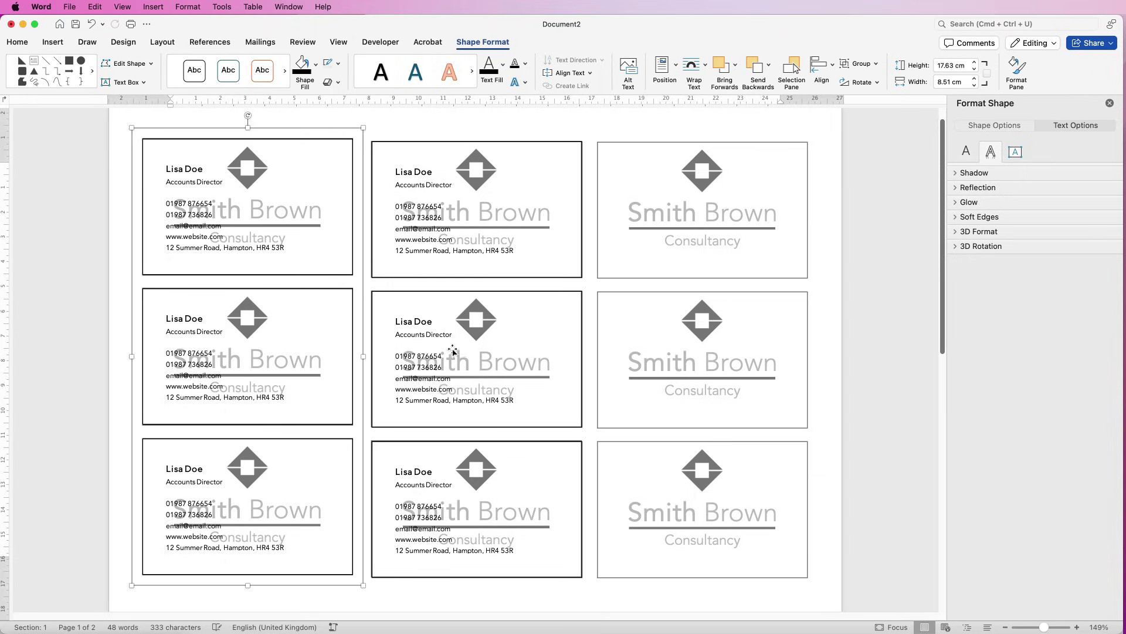
# - Copy the middle column's contact group onto the right column of cards
pyautogui.click(825, 263)
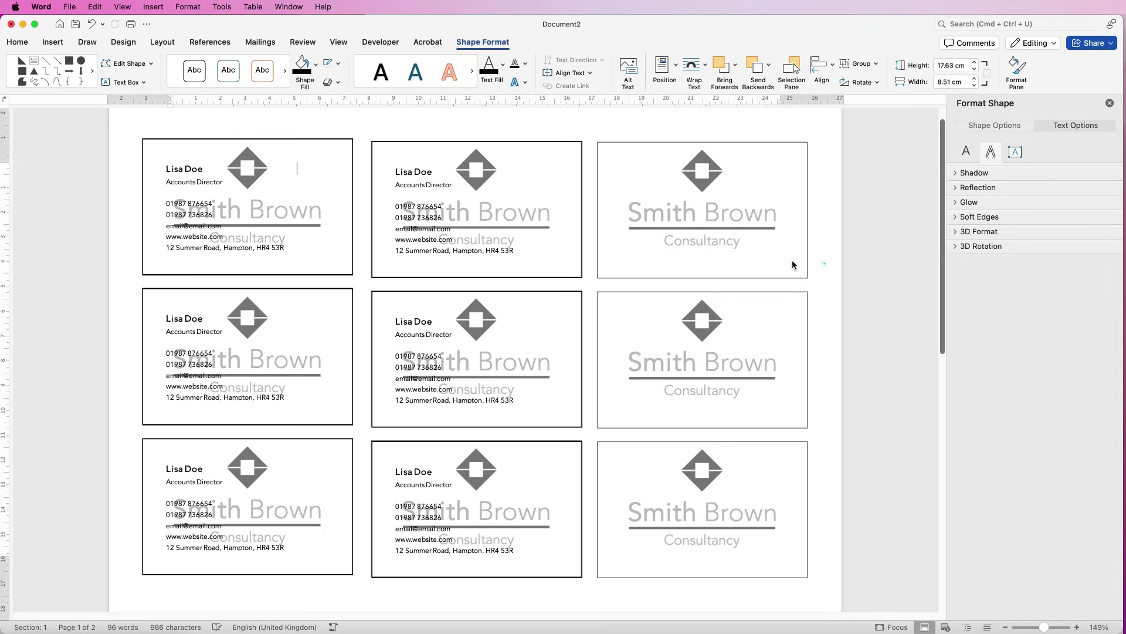
pyautogui.click(465, 231)
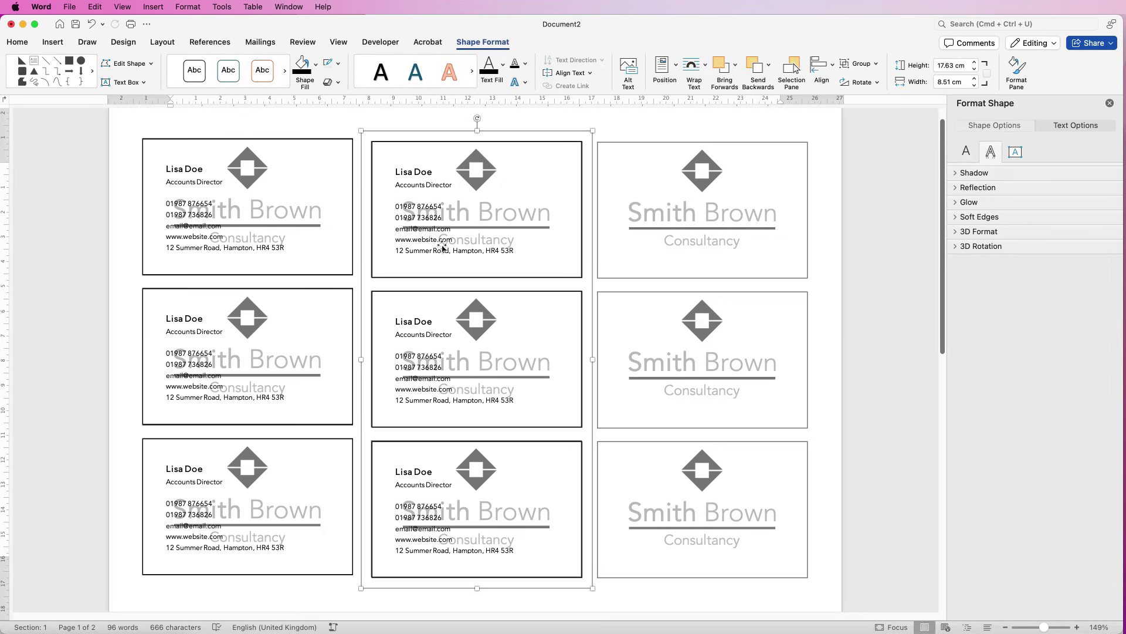
pyautogui.moveTo(435, 241); pyautogui.dragTo(660, 239)
# - Group the left, middle and right column groups into one nine-card block
pyautogui.click(836, 386)
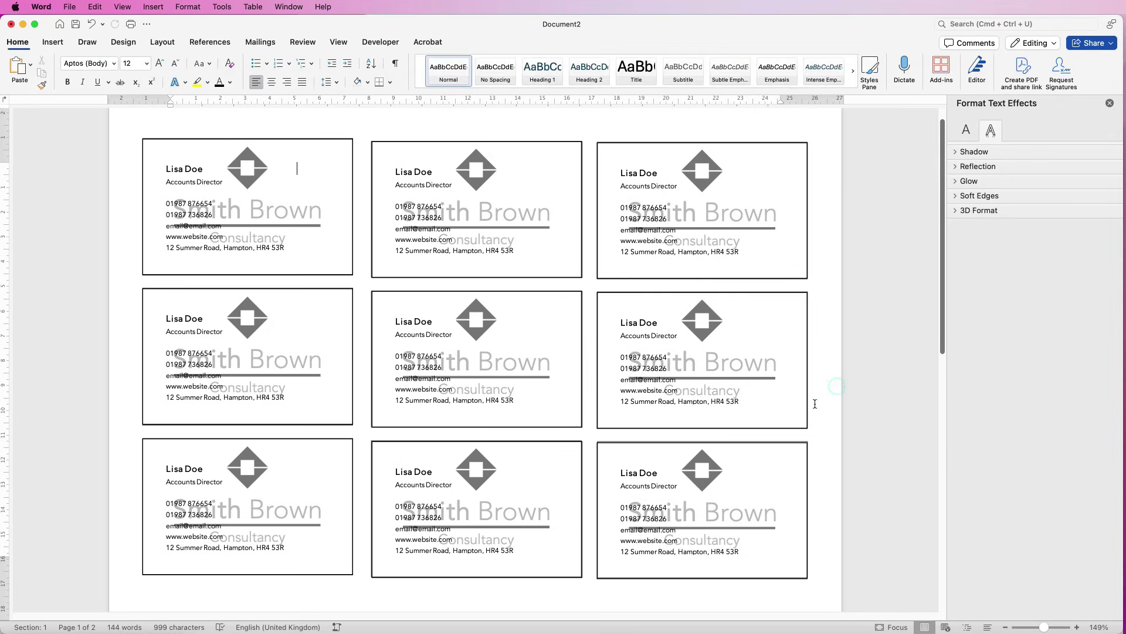
pyautogui.click(670, 340)
pyautogui.keyDown('shift'); pyautogui.click(455, 344); pyautogui.keyUp('shift')
pyautogui.keyDown('shift'); pyautogui.click(282, 339); pyautogui.keyUp('shift')
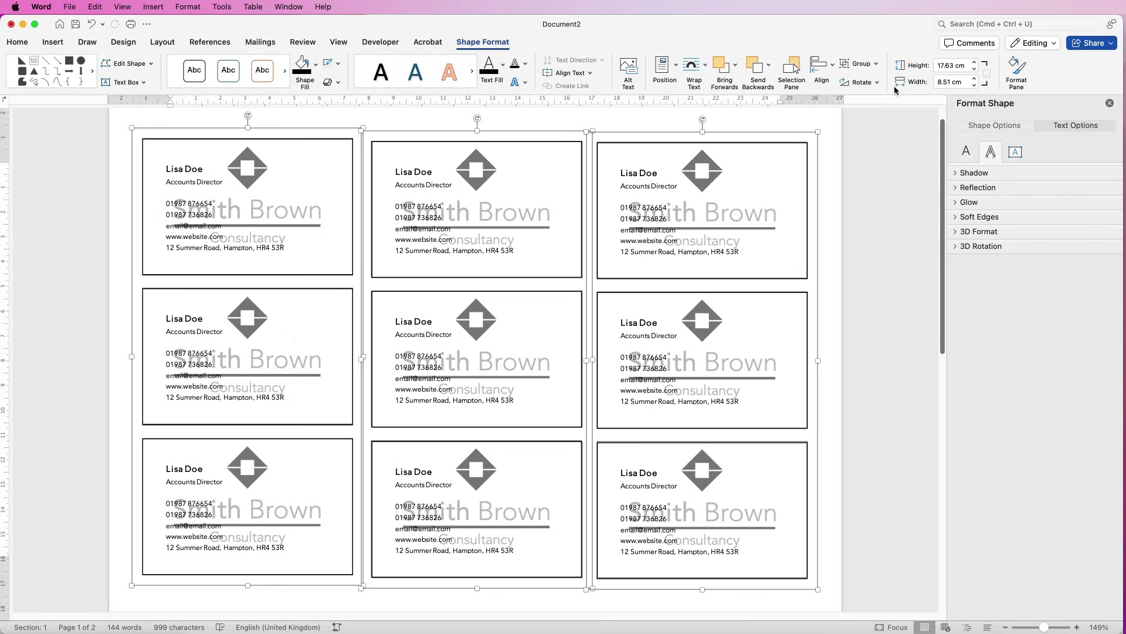
pyautogui.click(876, 64)
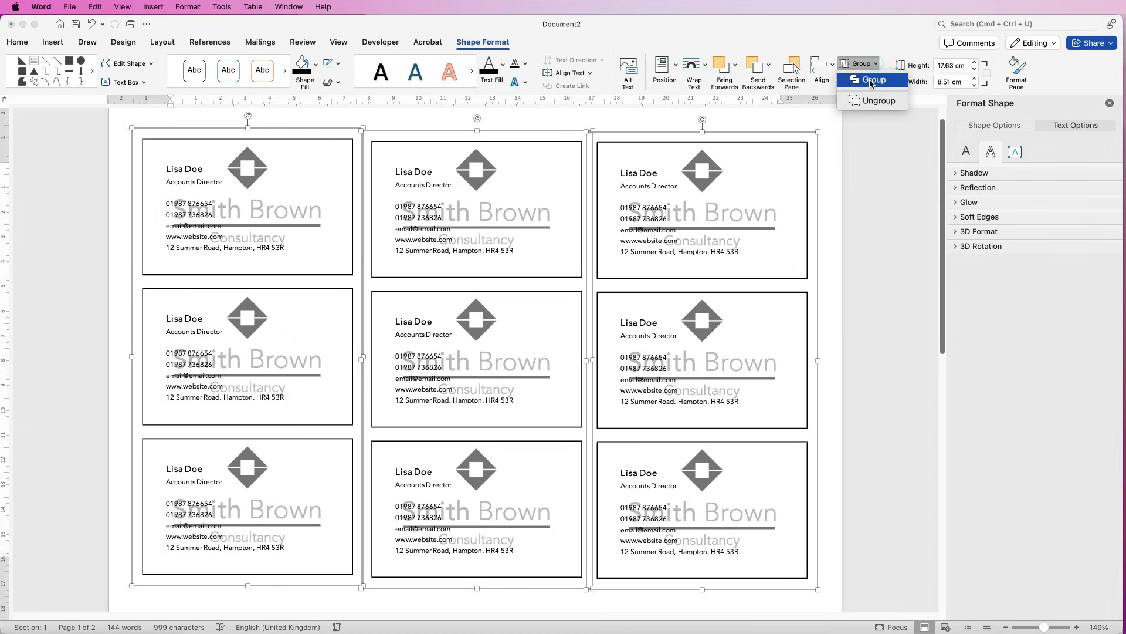
pyautogui.click(873, 80)
pyautogui.moveTo(642, 347)
pyautogui.mouseDown()
pyautogui.moveTo(647, 320)
pyautogui.moveTo(642, 347)
pyautogui.mouseUp()
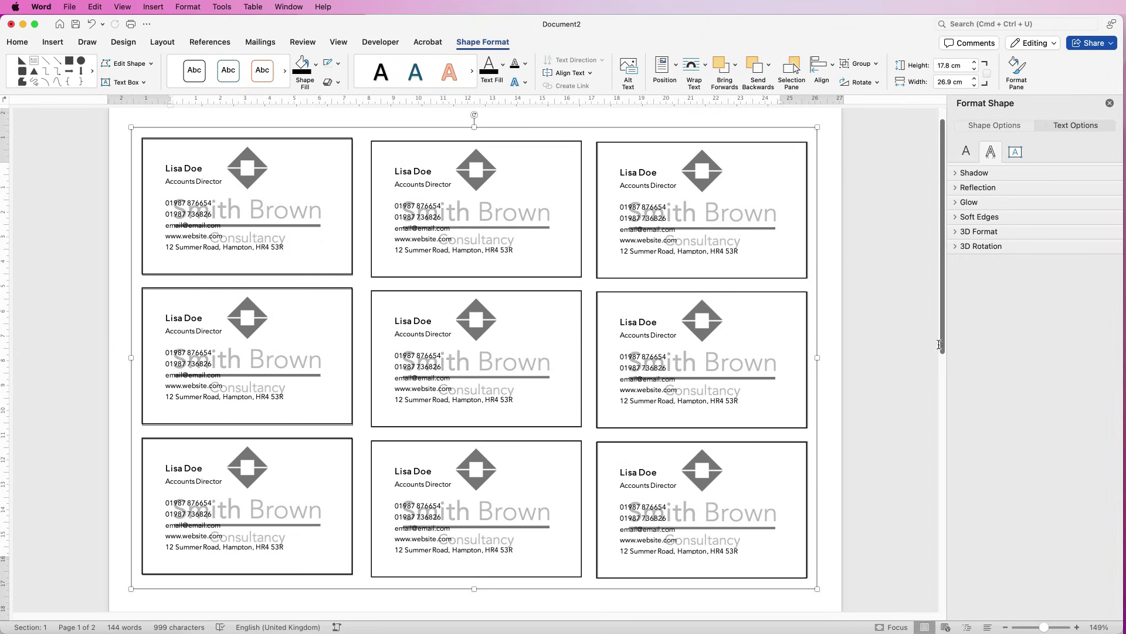
# - Move the contact card block to page 2 and centre it horizontally and vertically
pyautogui.moveTo(1044, 627); pyautogui.dragTo(1031, 627)
pyautogui.click(531, 238)
pyautogui.moveTo(531, 239); pyautogui.dragTo(532, 479)
pyautogui.click(833, 67)
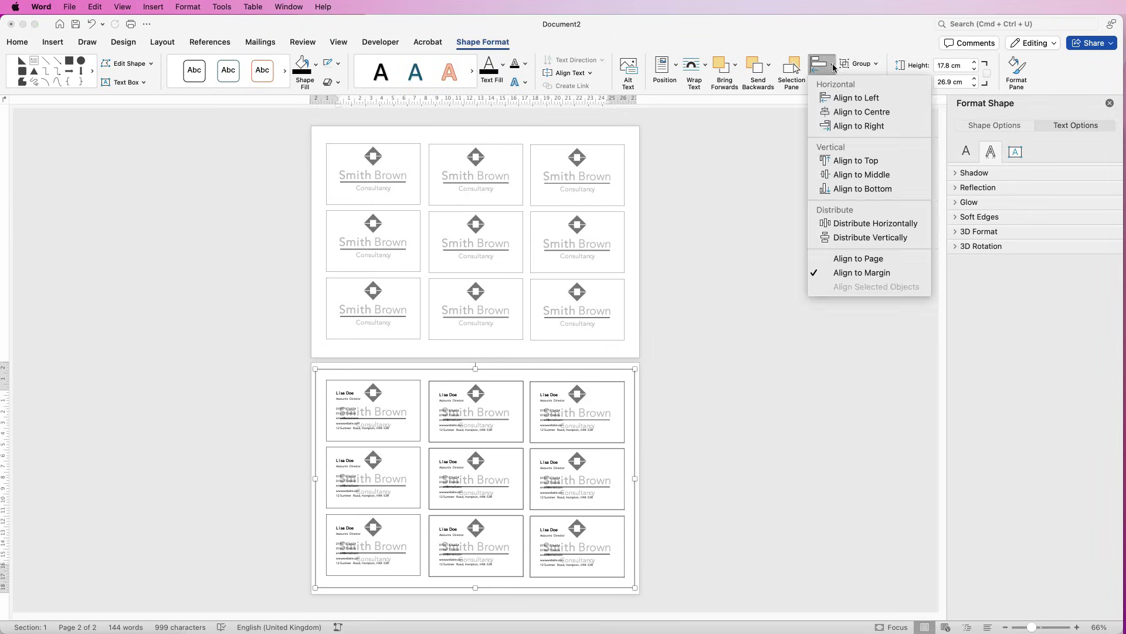
pyautogui.click(836, 111)
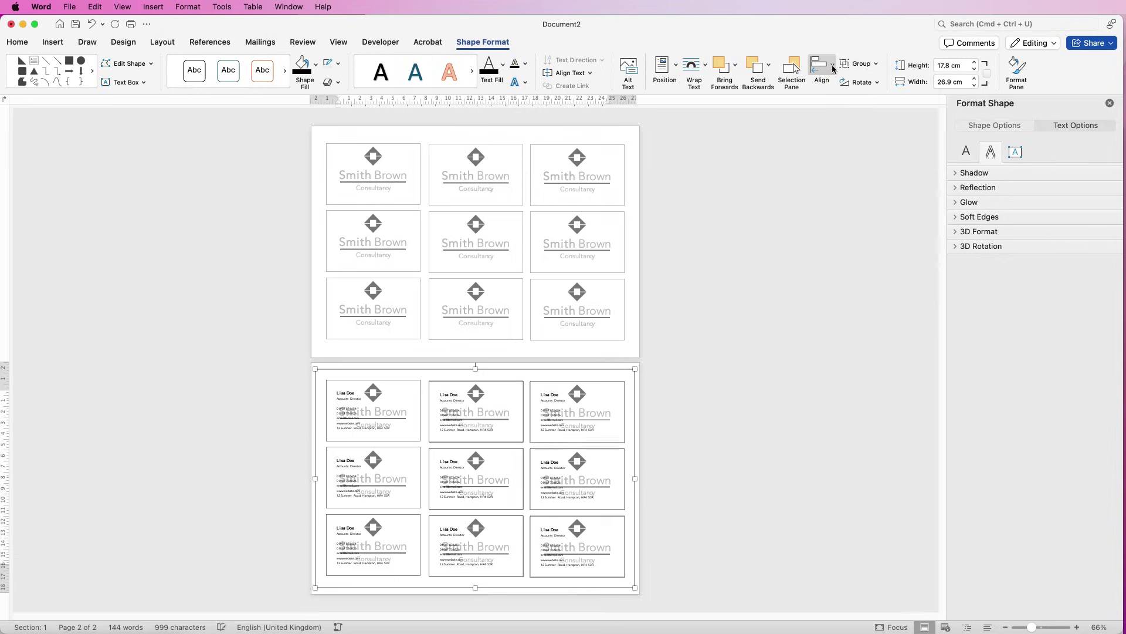
pyautogui.click(831, 71)
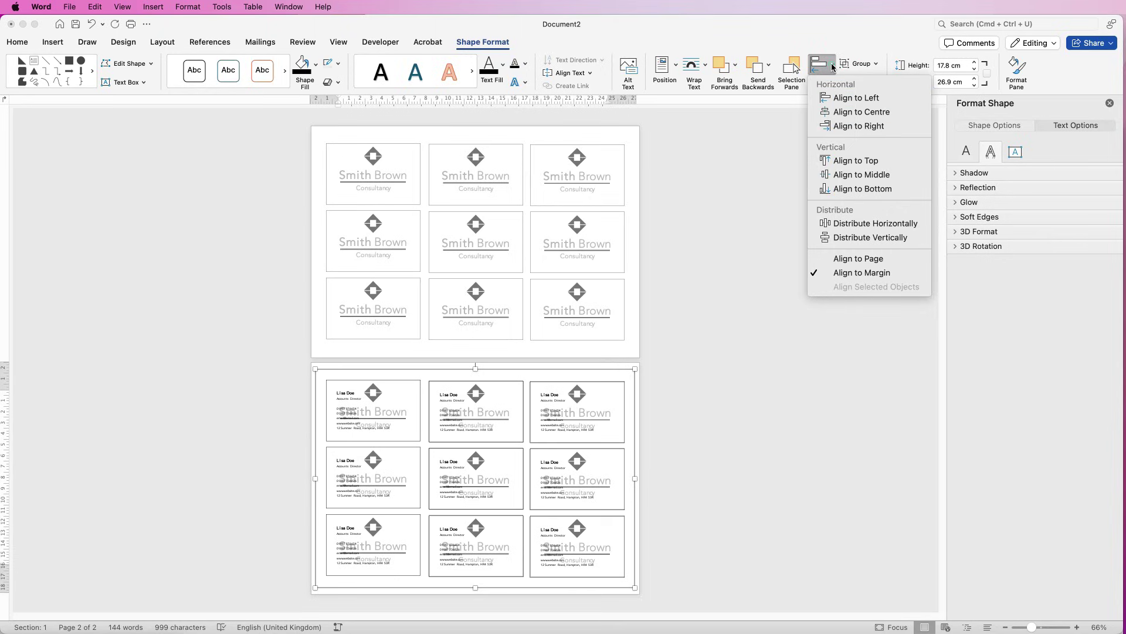
pyautogui.click(835, 176)
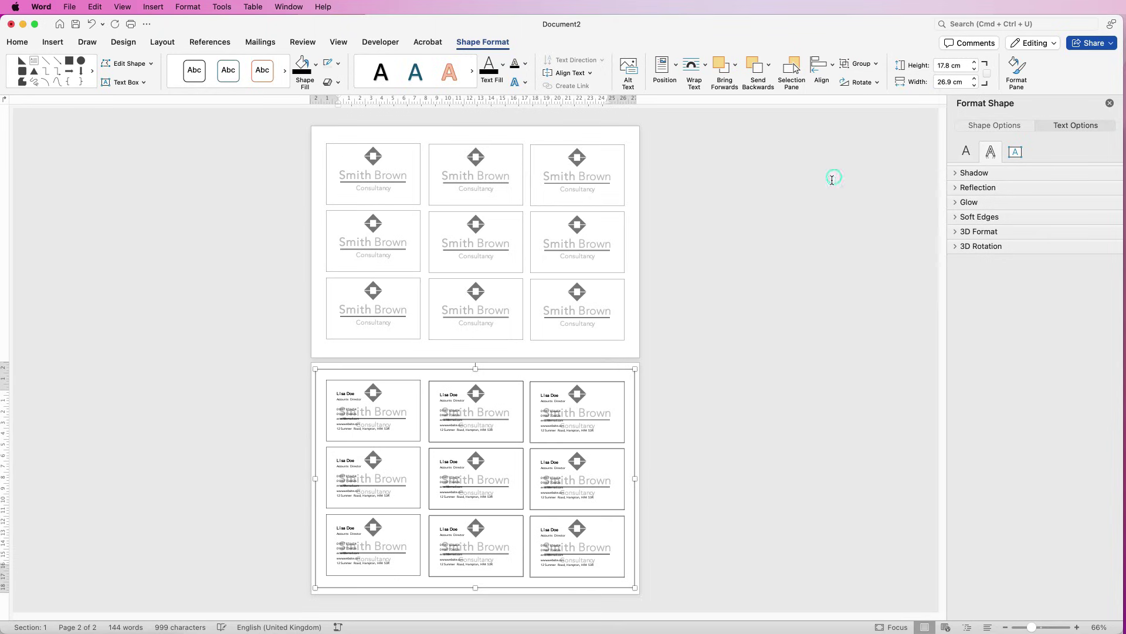
pyautogui.doubleClick(530, 135)
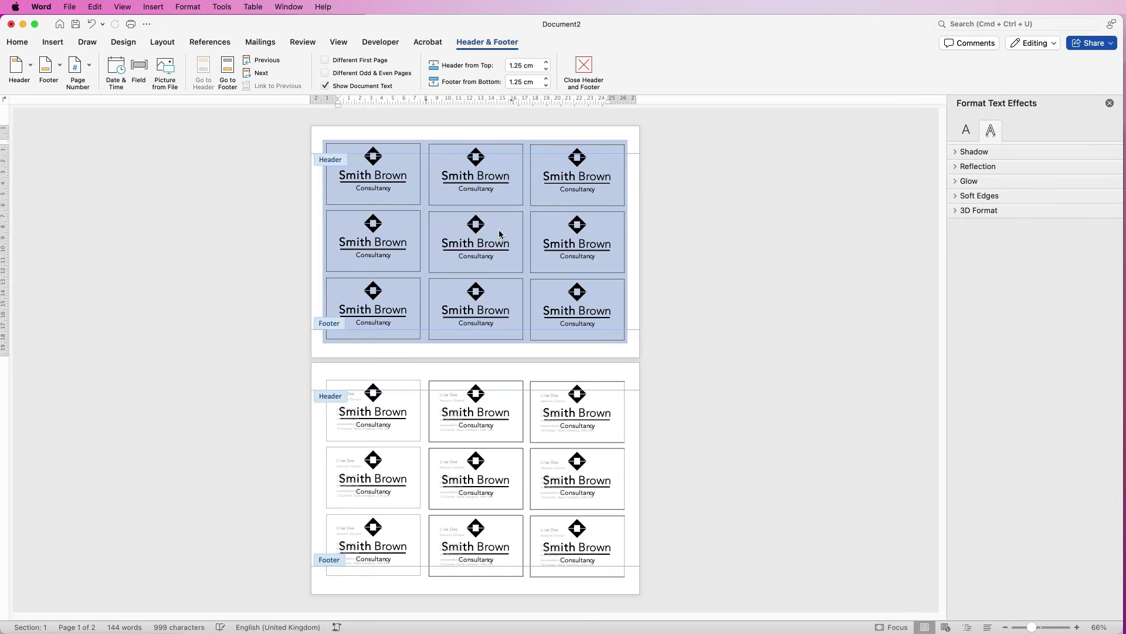
# - Copy the Smith Brown logo card picture and delete it from the header
pyautogui.click(496, 260)
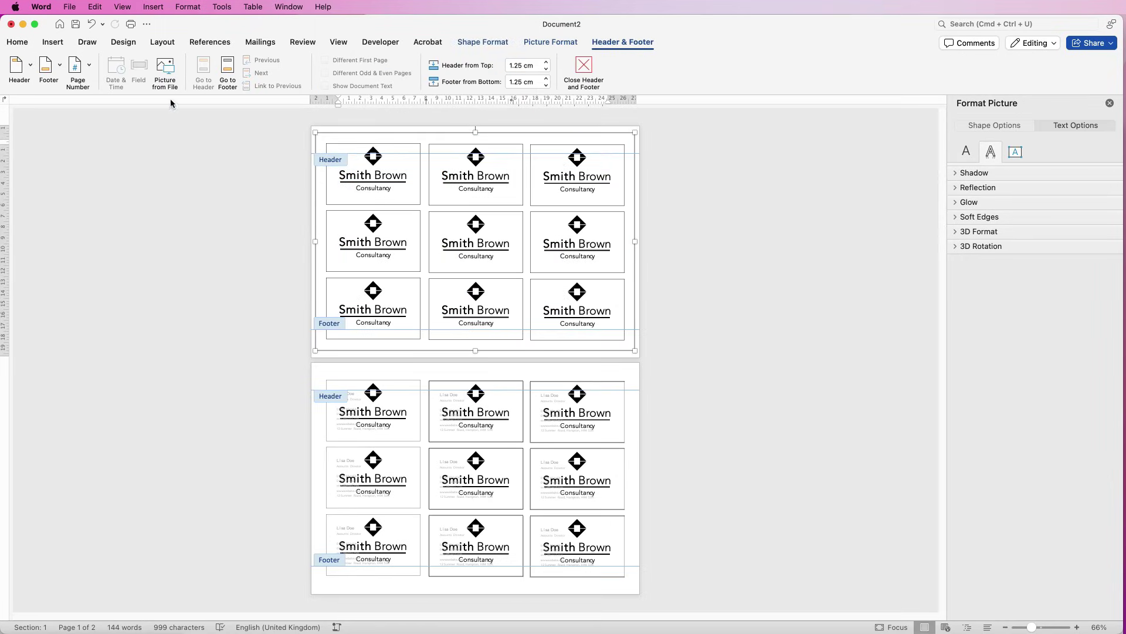
pyautogui.click(19, 43)
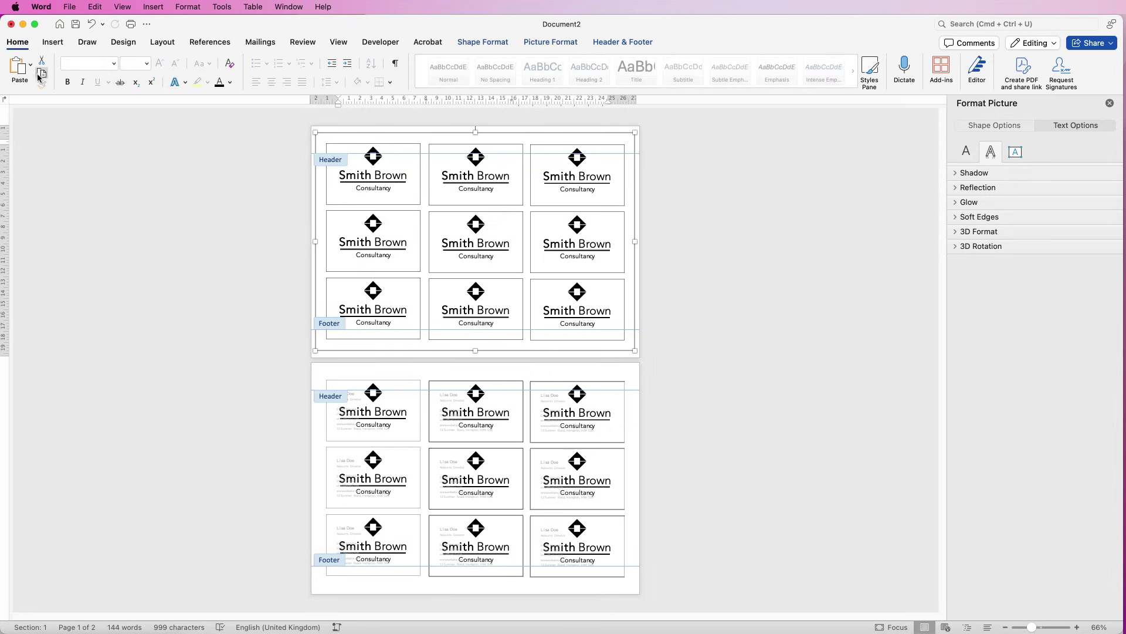
pyautogui.click(41, 74)
pyautogui.press('Delete')
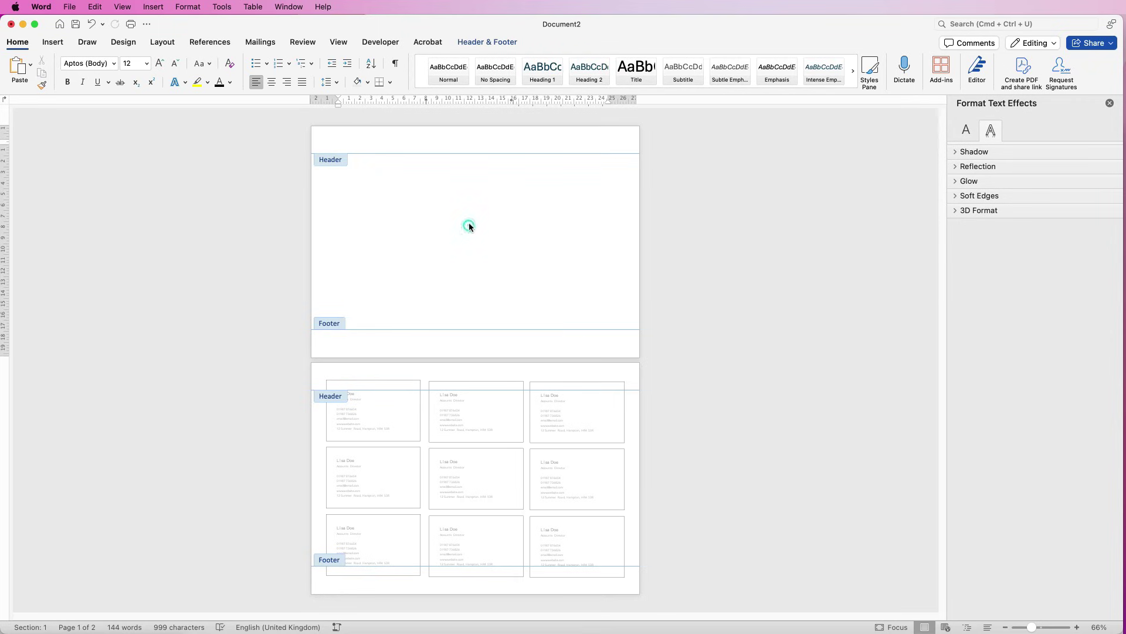
pyautogui.doubleClick(470, 226)
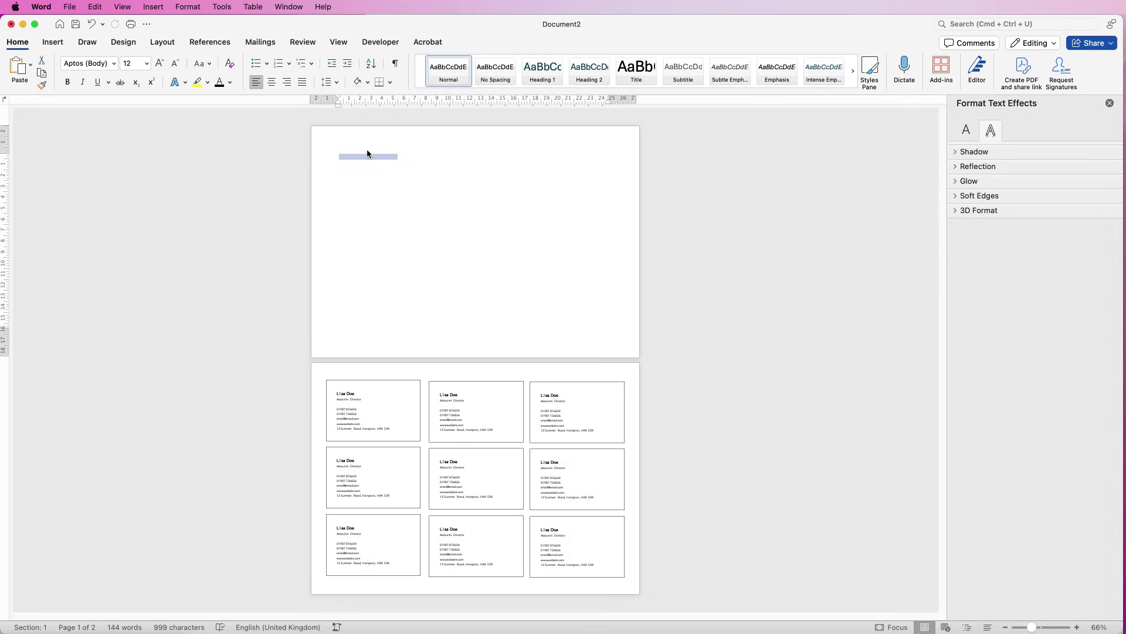
# - Paste the logo picture at the top of page 1, aligned left and centred vertically
pyautogui.click(342, 155)
pyautogui.click(19, 66)
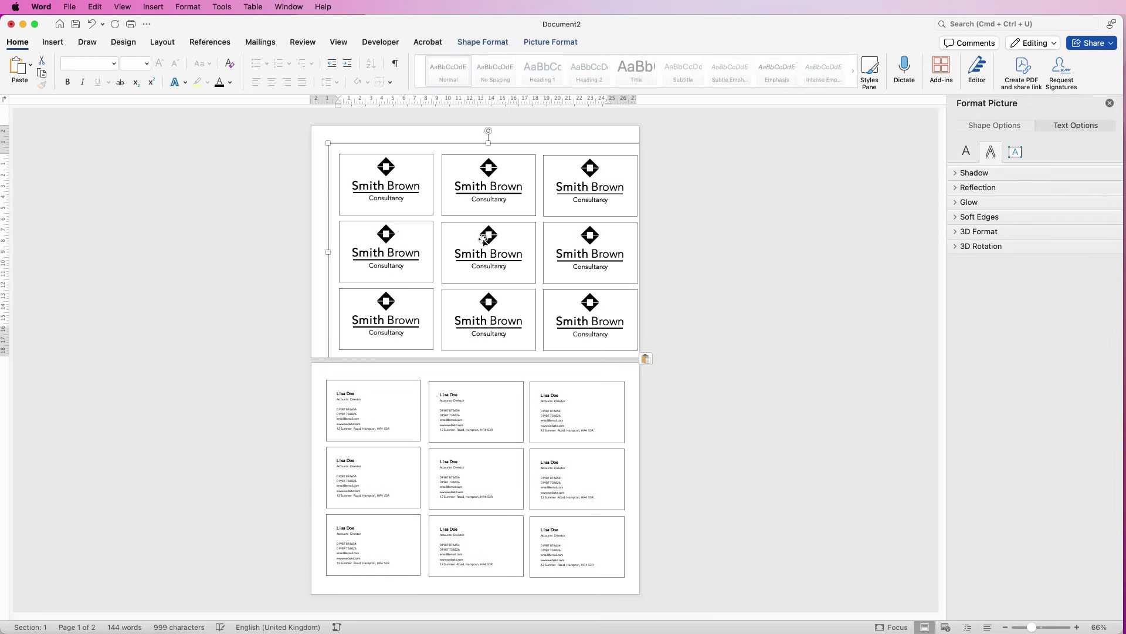
pyautogui.click(557, 41)
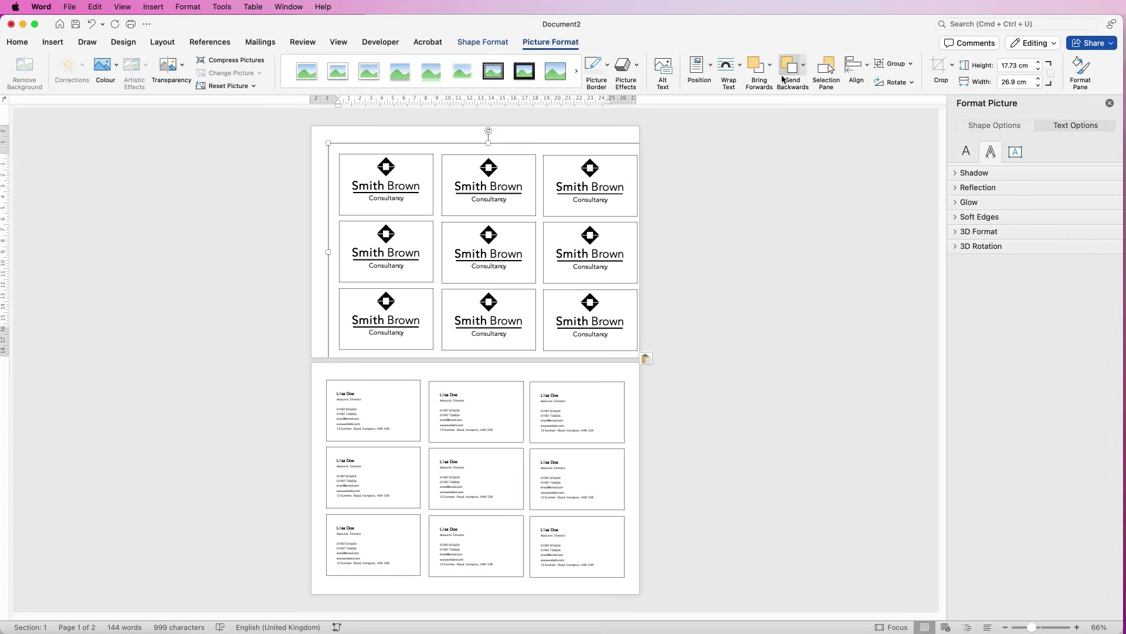
pyautogui.click(866, 68)
pyautogui.click(874, 98)
pyautogui.click(869, 68)
pyautogui.click(876, 174)
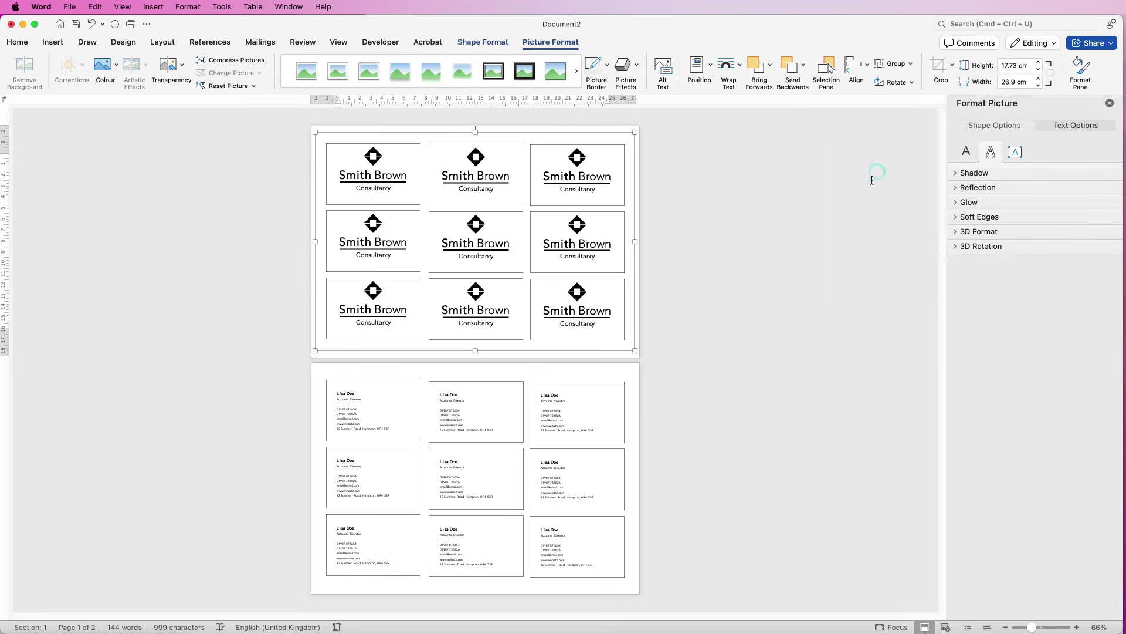
pyautogui.click(701, 325)
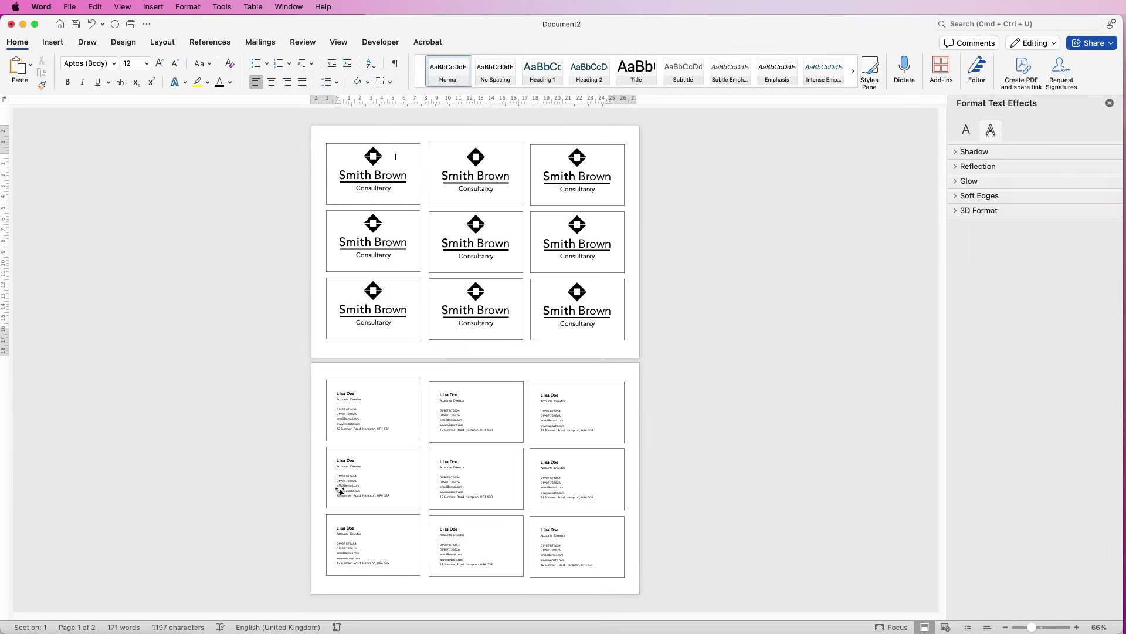